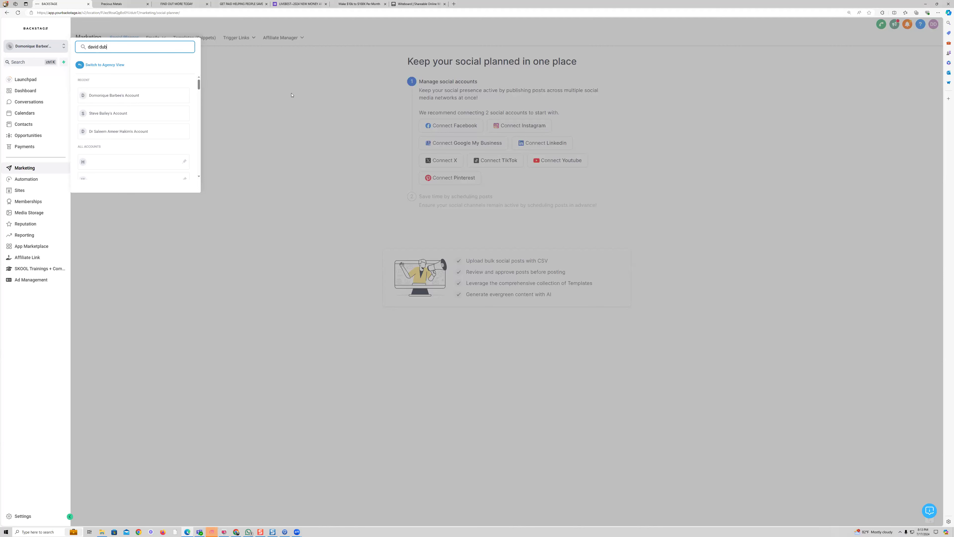
- Switch to the sub-account matching the searched client name, reload its social planner, and start a new post
{"action": "left_click", "coordinate": [132, 102]}
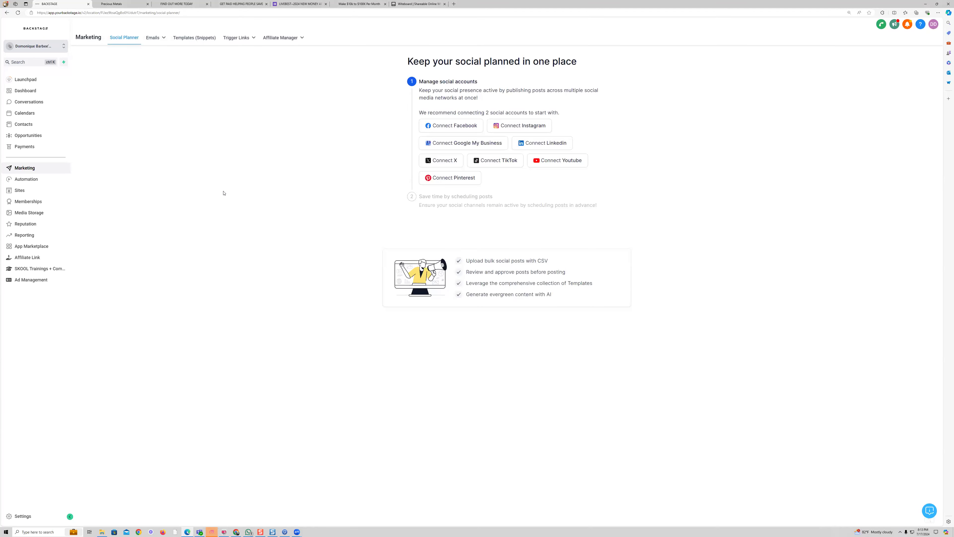
{"action": "left_click", "coordinate": [18, 13]}
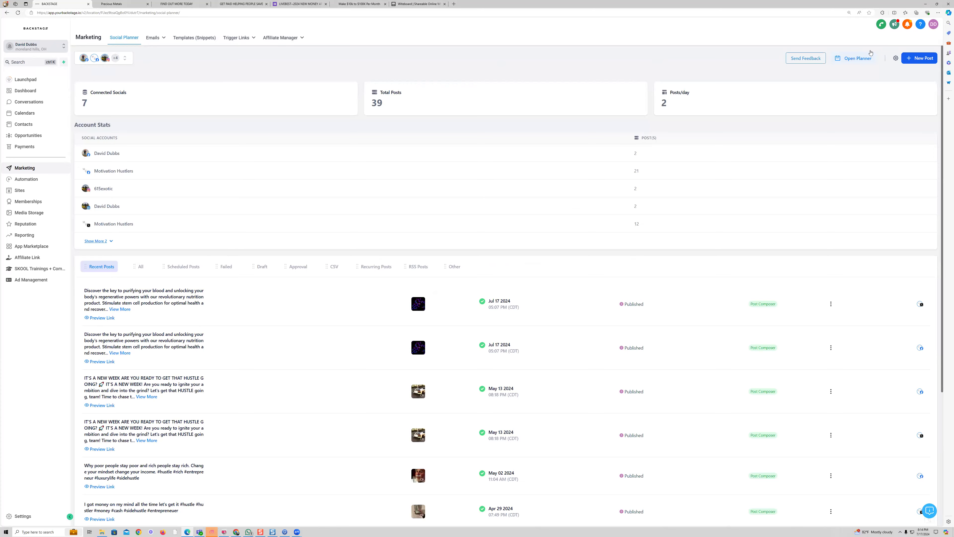
{"action": "left_click", "coordinate": [919, 58]}
- Select the Motivation Hustlers Facebook and X accounts as the post's destinations
{"action": "left_click", "coordinate": [155, 60]}
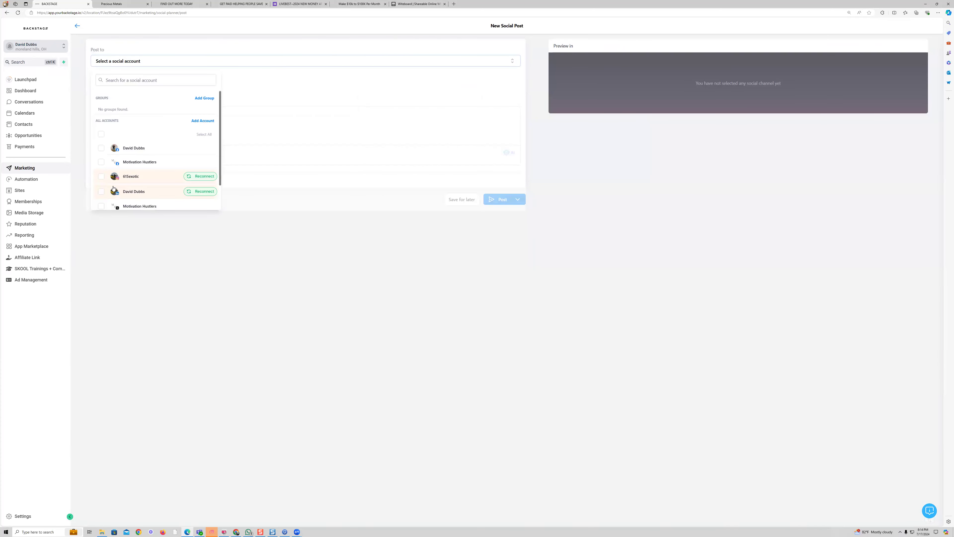
{"action": "left_click", "coordinate": [101, 161]}
{"action": "scroll", "coordinate": [107, 178], "scroll_direction": "down", "scroll_amount": 1}
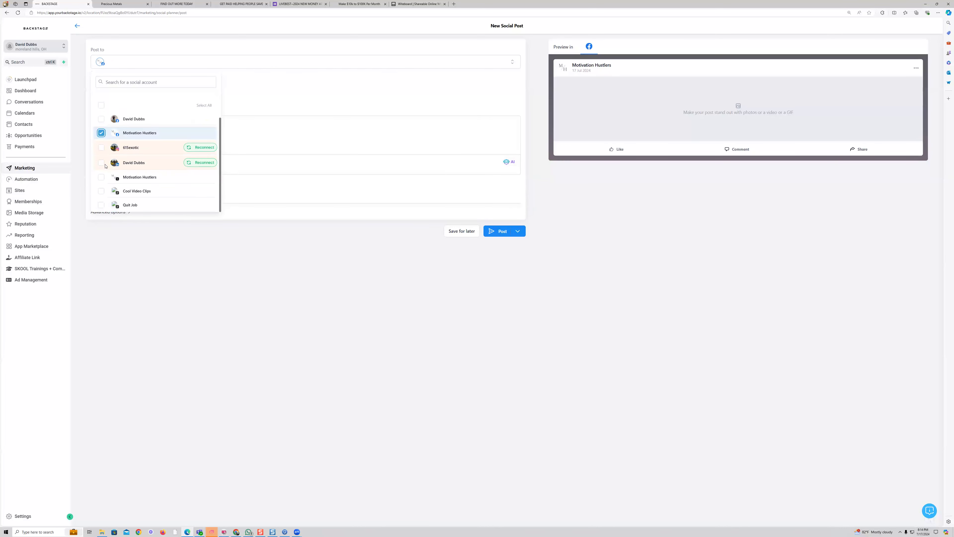
{"action": "left_click", "coordinate": [101, 179]}
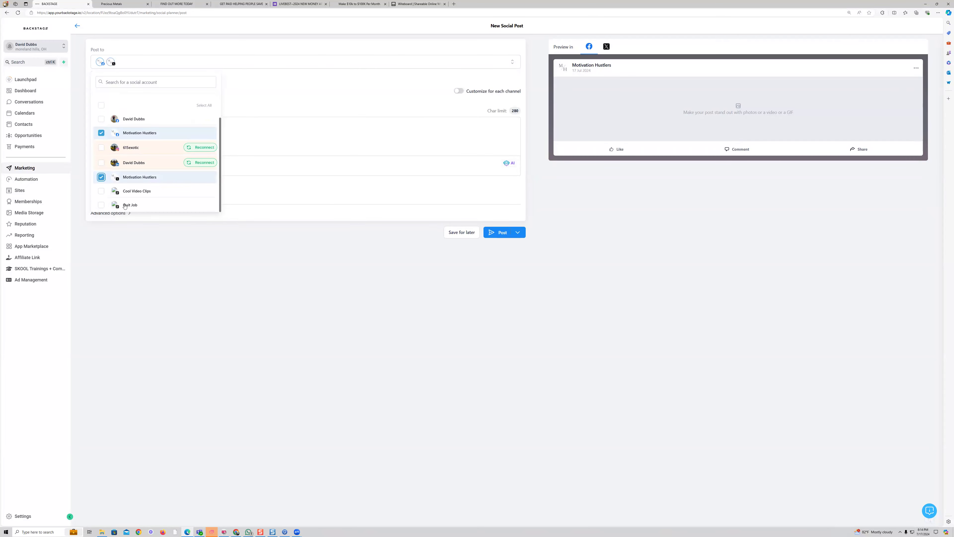
{"action": "left_click", "coordinate": [250, 142]}
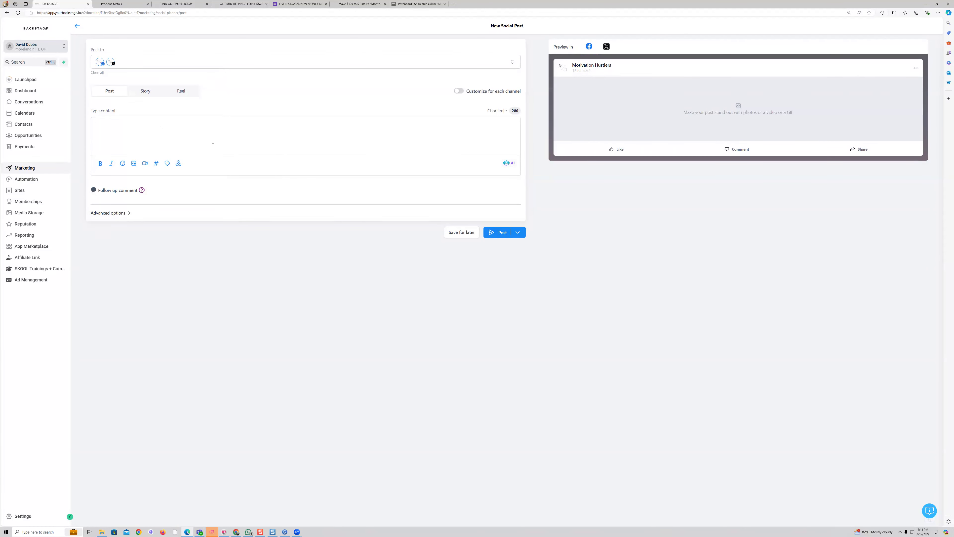
- Open the AI content generator for the post and enter "trading" as the content title
{"action": "left_click", "coordinate": [510, 163]}
{"action": "left_click", "coordinate": [466, 167]}
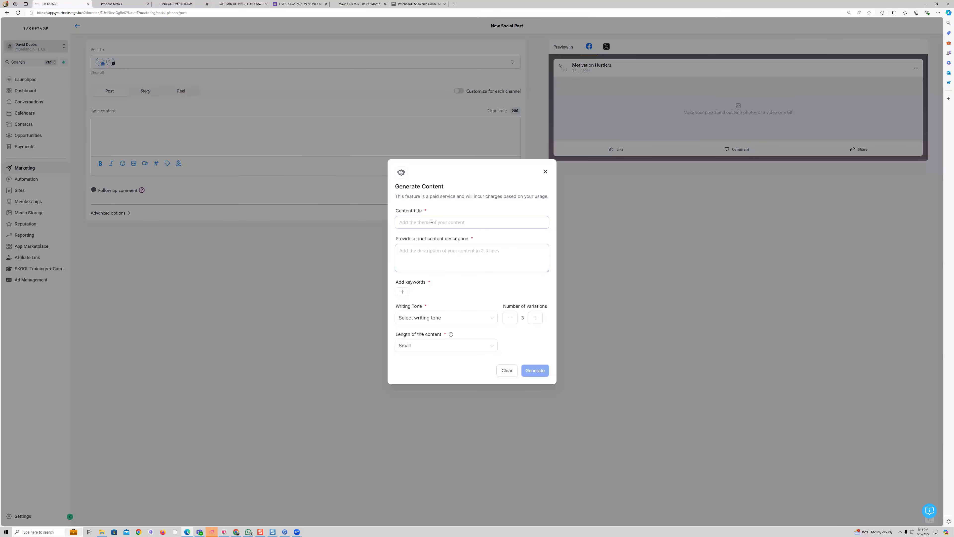
{"action": "type", "text": "trading"}
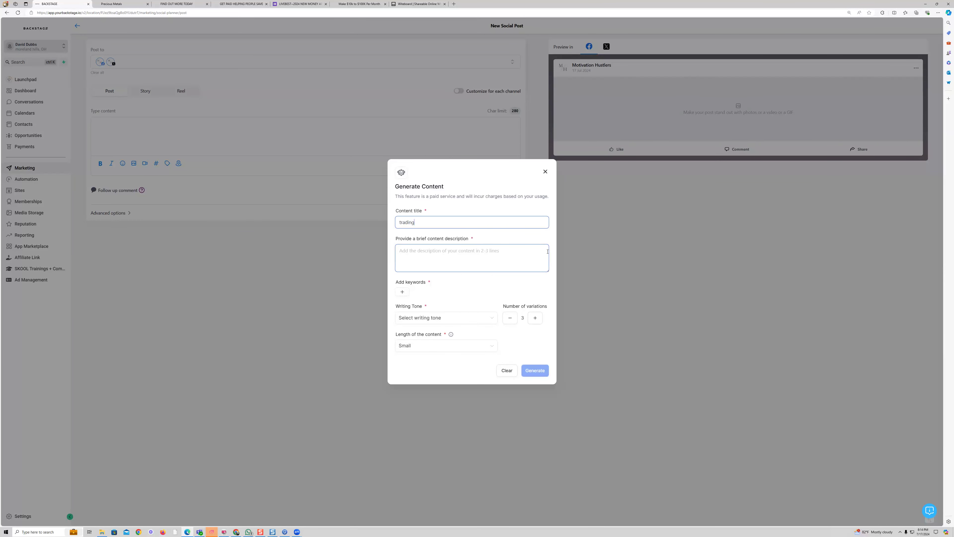
- Enter the description "write me a post on how we have an automated trading system that can make someone 10K to 110k per month"
{"action": "left_click", "coordinate": [433, 265]}
{"action": "type", "text": "w"}
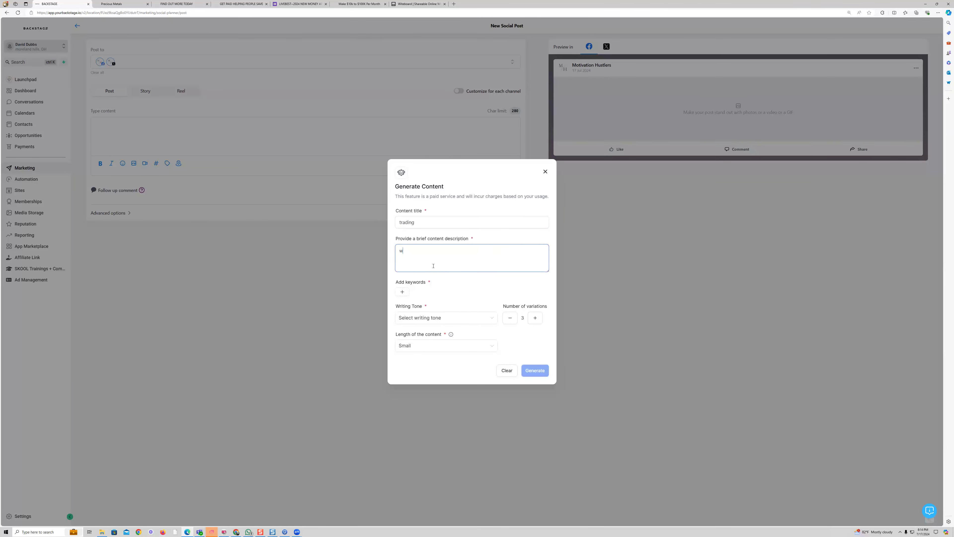
{"action": "type", "text": "rite me a post opn how we have an automated trading"}
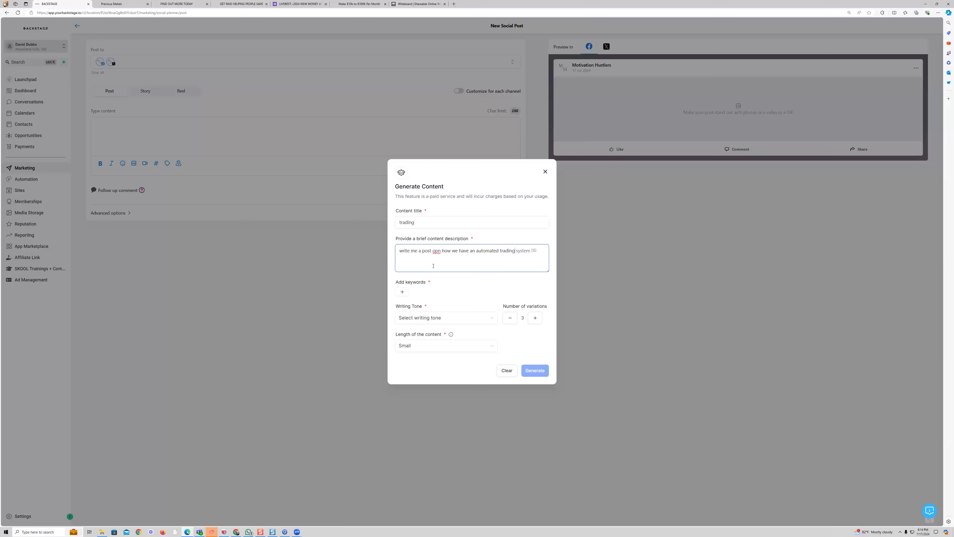
{"action": "type", "text": " syst"}
{"action": "key", "text": "Tab"}
{"action": "type", "text": "that can make som"}
{"action": "type", "text": "eone 10K to 110k per month"}
{"action": "right_click", "coordinate": [436, 252]}
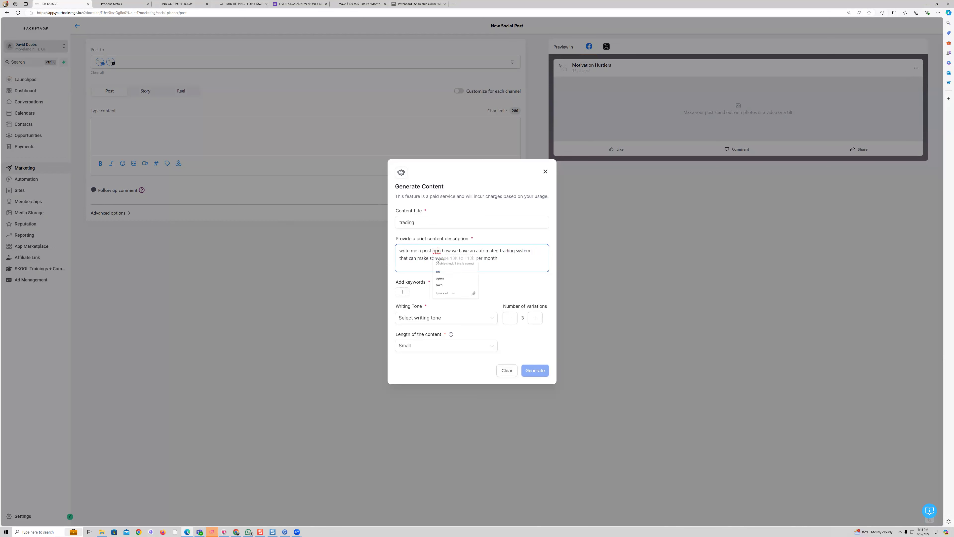
{"action": "left_click", "coordinate": [440, 264]}
- Add the keyword "trading" to the content request
{"action": "left_click", "coordinate": [407, 290]}
{"action": "type", "text": "trading"}
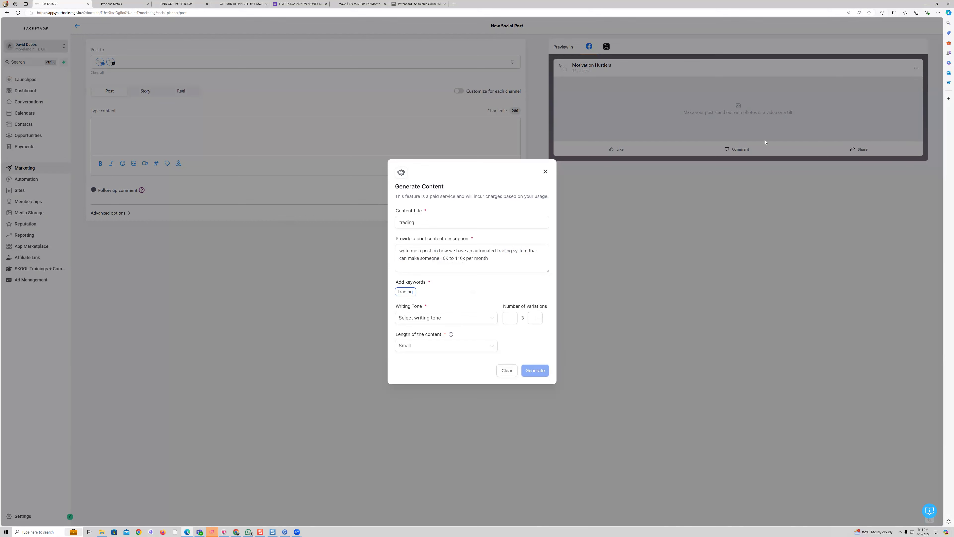
{"action": "left_click", "coordinate": [938, 13]}
{"action": "left_click", "coordinate": [926, 47]}
- Set the writing tone to Persuasive and generate the content variations
{"action": "left_click", "coordinate": [374, 333]}
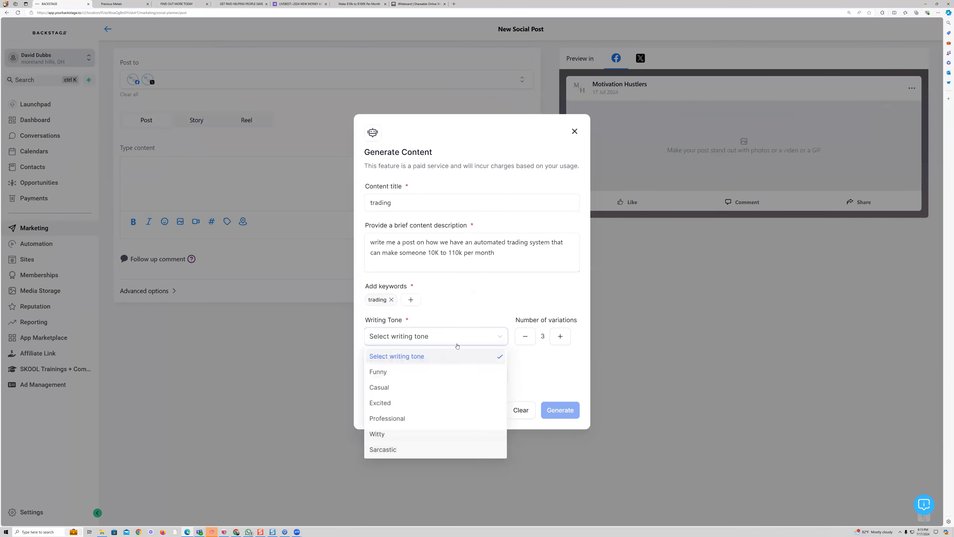
{"action": "scroll", "coordinate": [421, 383], "scroll_direction": "down", "scroll_amount": 1}
{"action": "scroll", "coordinate": [386, 375], "scroll_direction": "up", "scroll_amount": 1}
{"action": "scroll", "coordinate": [387, 374], "scroll_direction": "down", "scroll_amount": 3}
{"action": "scroll", "coordinate": [383, 387], "scroll_direction": "down", "scroll_amount": 2}
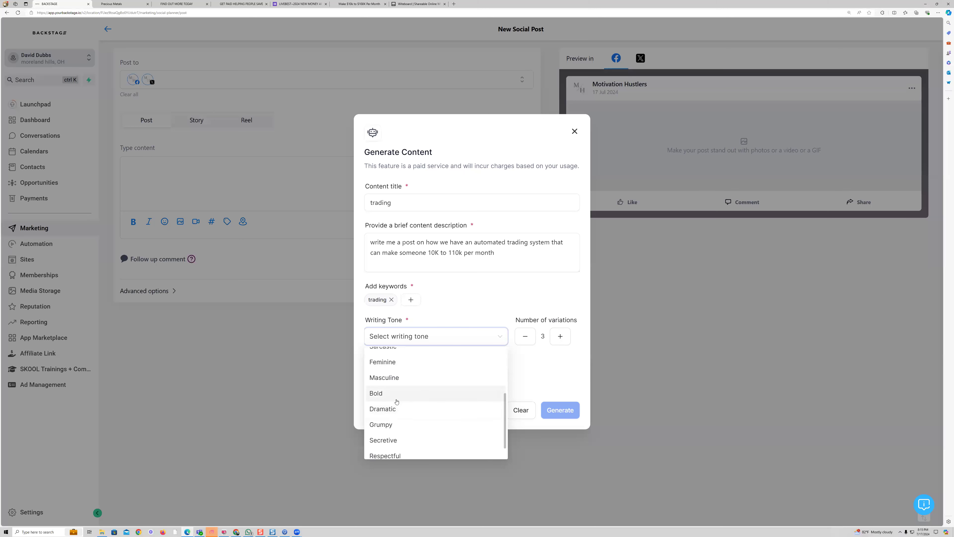
{"action": "left_click", "coordinate": [402, 447]}
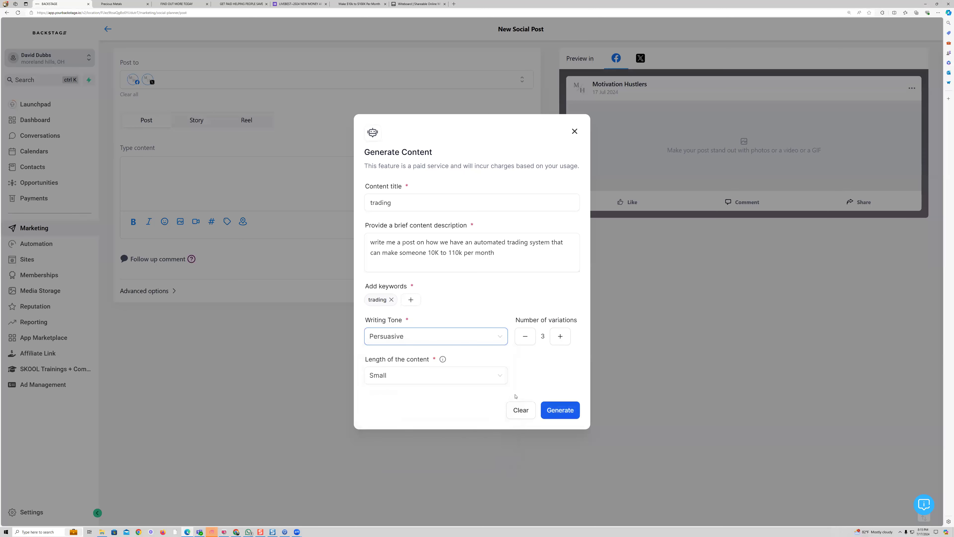
{"action": "left_click", "coordinate": [555, 414]}
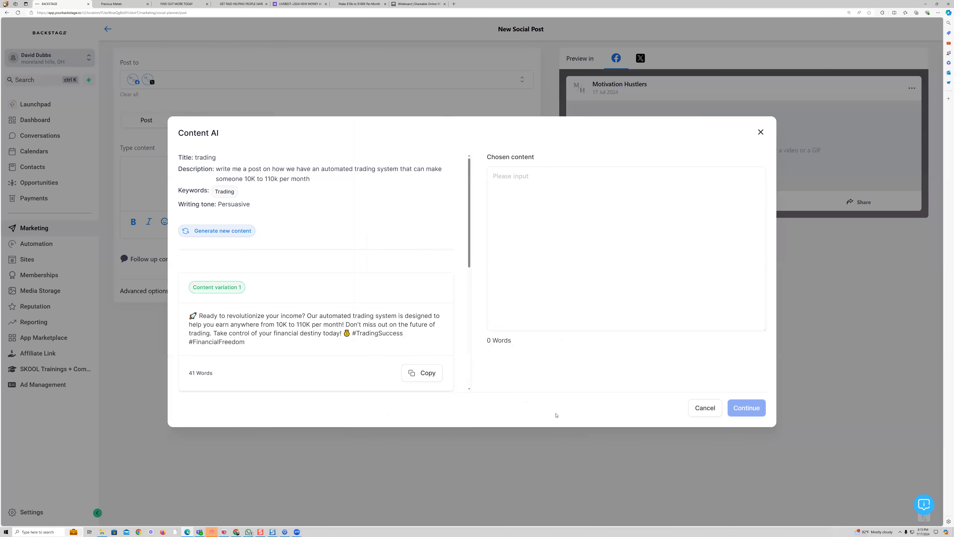
- Insert content variation 2 into the post and add "capture link" after the #FinancialFreedom hashtag
{"action": "scroll", "coordinate": [312, 274], "scroll_direction": "down", "scroll_amount": 1}
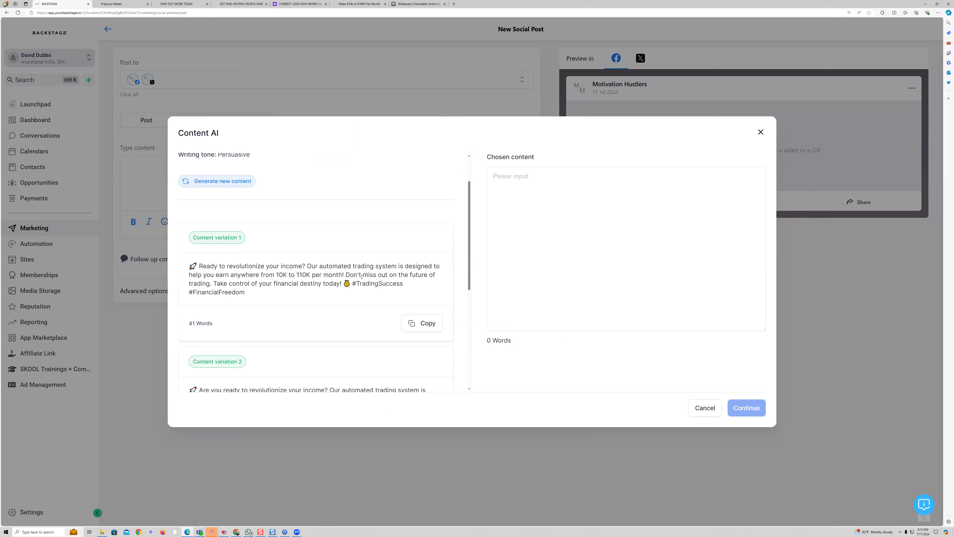
{"action": "scroll", "coordinate": [437, 277], "scroll_direction": "down", "scroll_amount": 3}
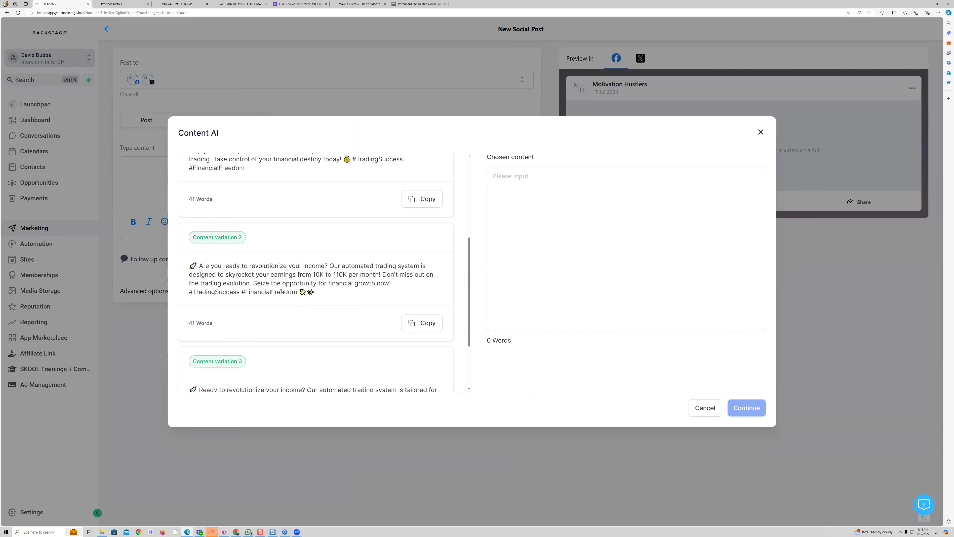
{"action": "left_click", "coordinate": [418, 324]}
{"action": "left_click", "coordinate": [734, 408]}
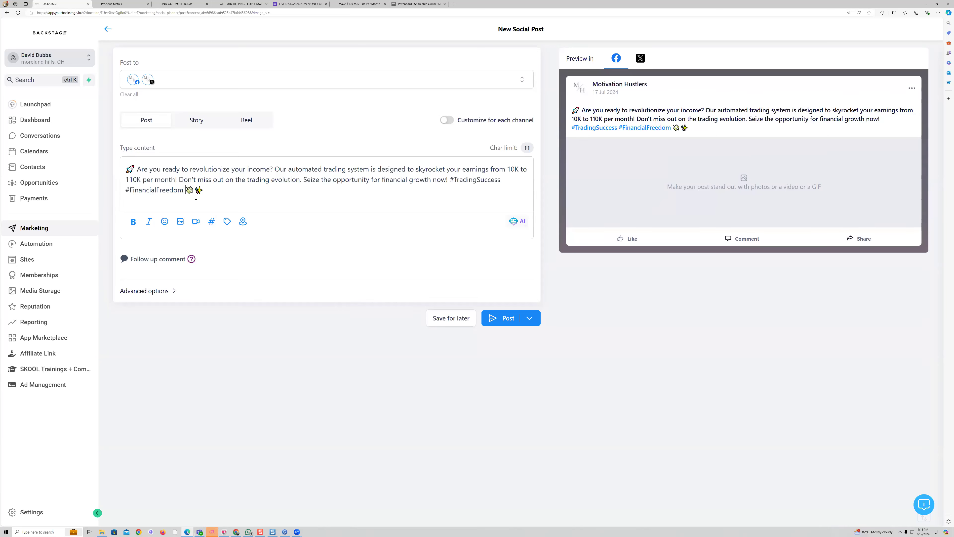
{"action": "type", "text": "capture link"}
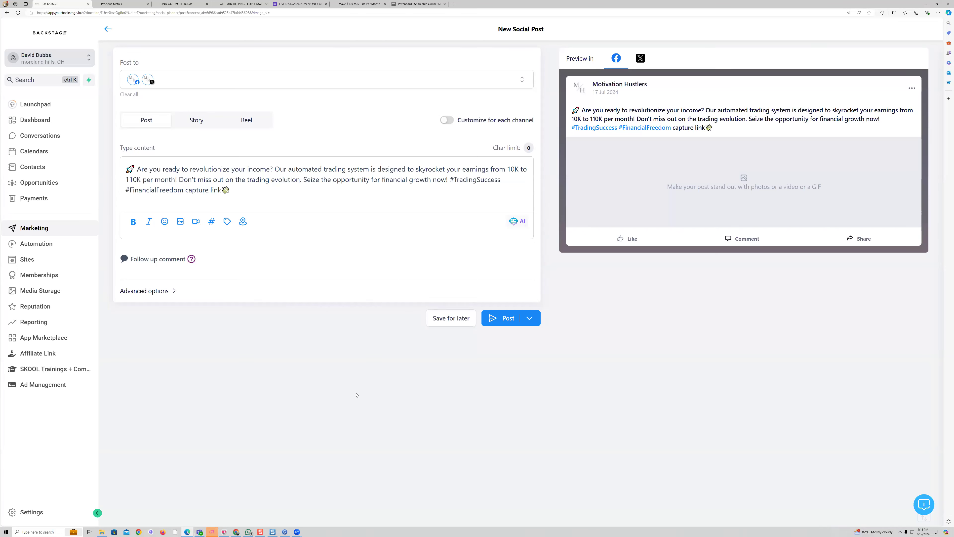
- Open the media library for the post's image and search Unsplash for "forex"
{"action": "left_click", "coordinate": [181, 222]}
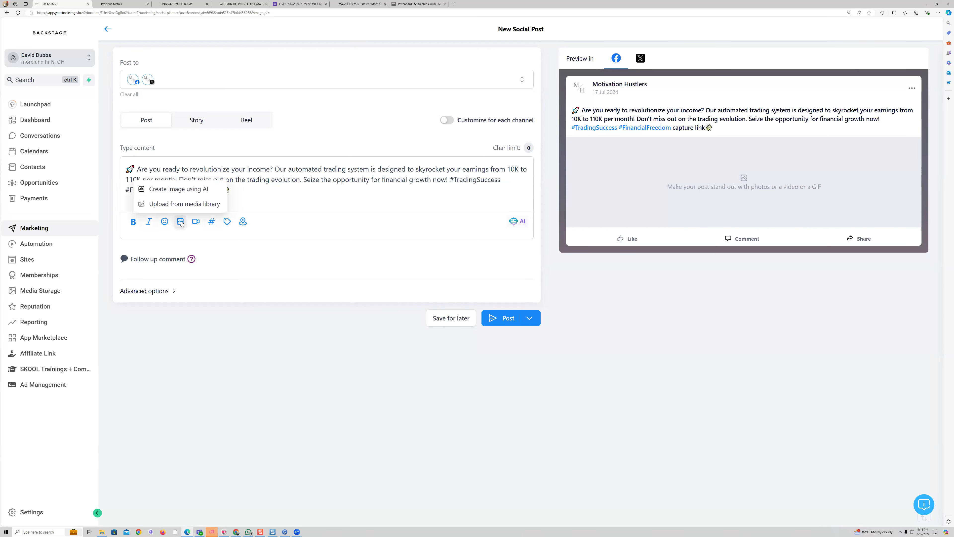
{"action": "left_click", "coordinate": [182, 204]}
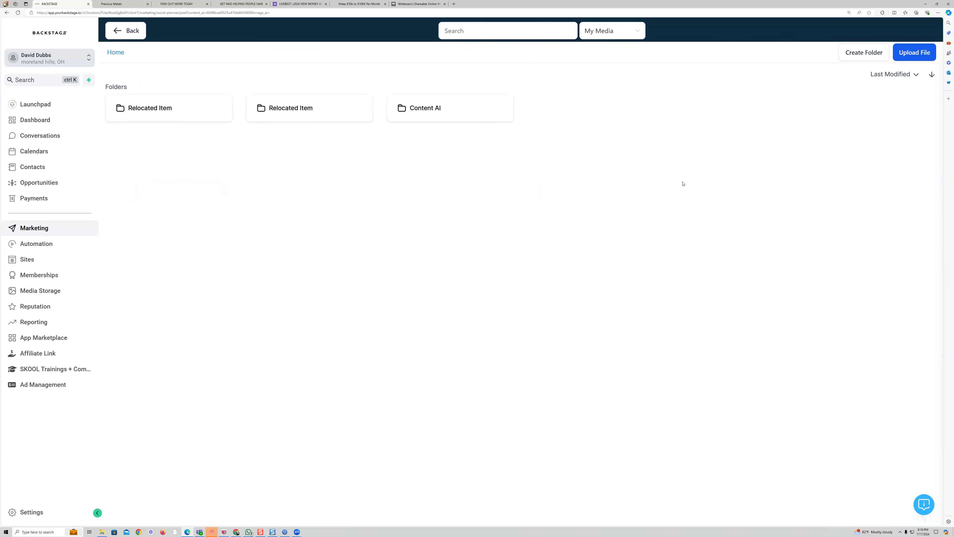
{"action": "left_click", "coordinate": [613, 31]}
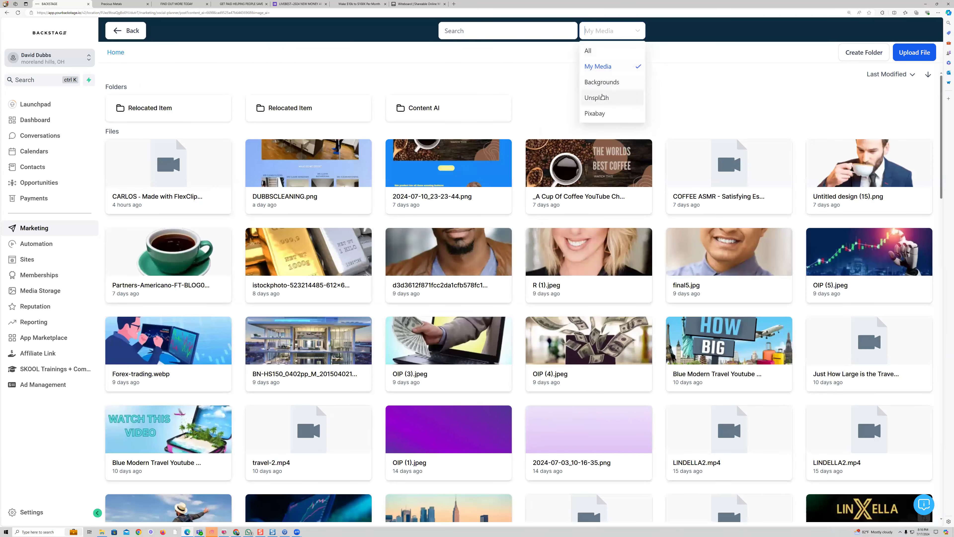
{"action": "left_click", "coordinate": [597, 98]}
{"action": "left_click", "coordinate": [479, 32]}
{"action": "type", "text": "forex"}
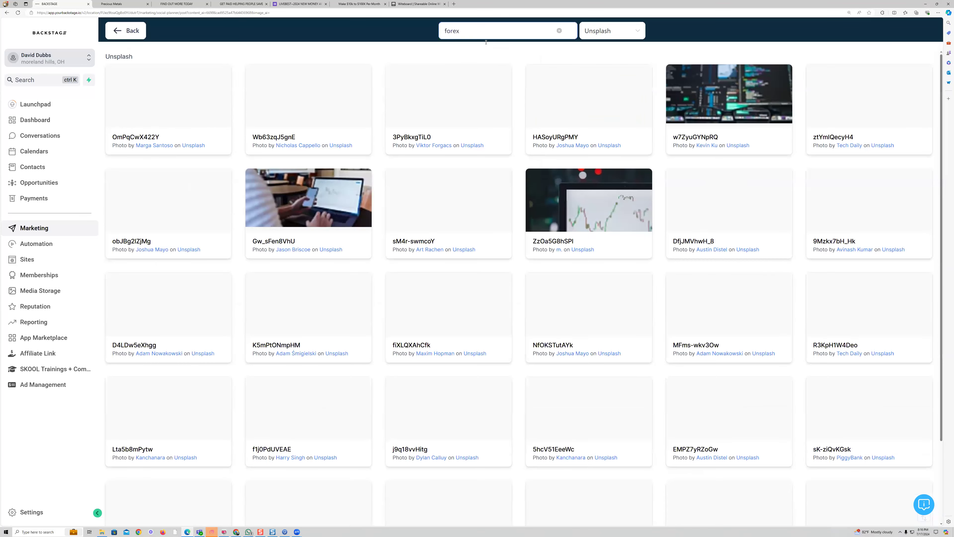
- Attach the photo of hands typing on a laptop with trading charts, 5hcV51EeeWc, to the post
{"action": "scroll", "coordinate": [491, 284], "scroll_direction": "down", "scroll_amount": 2}
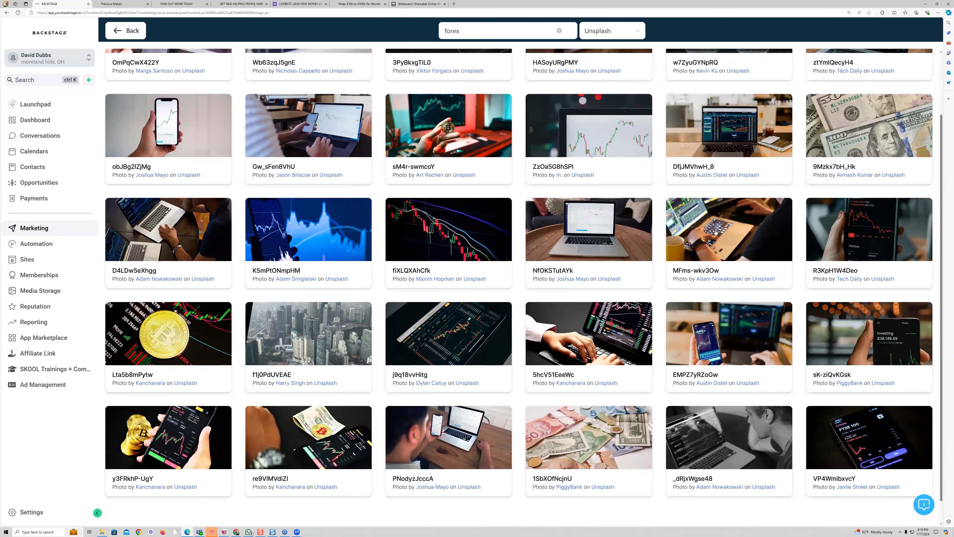
{"action": "scroll", "coordinate": [649, 336], "scroll_direction": "down", "scroll_amount": 1}
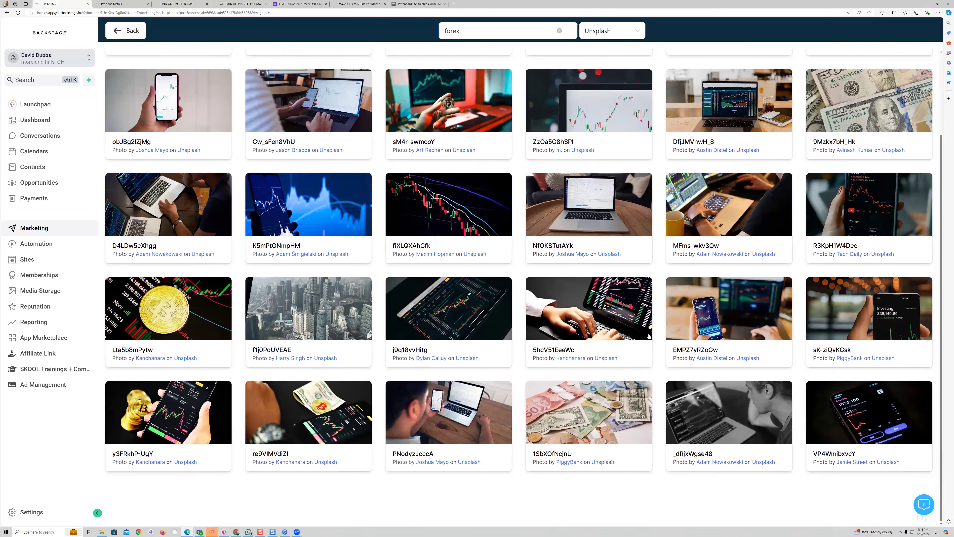
{"action": "left_click", "coordinate": [601, 322]}
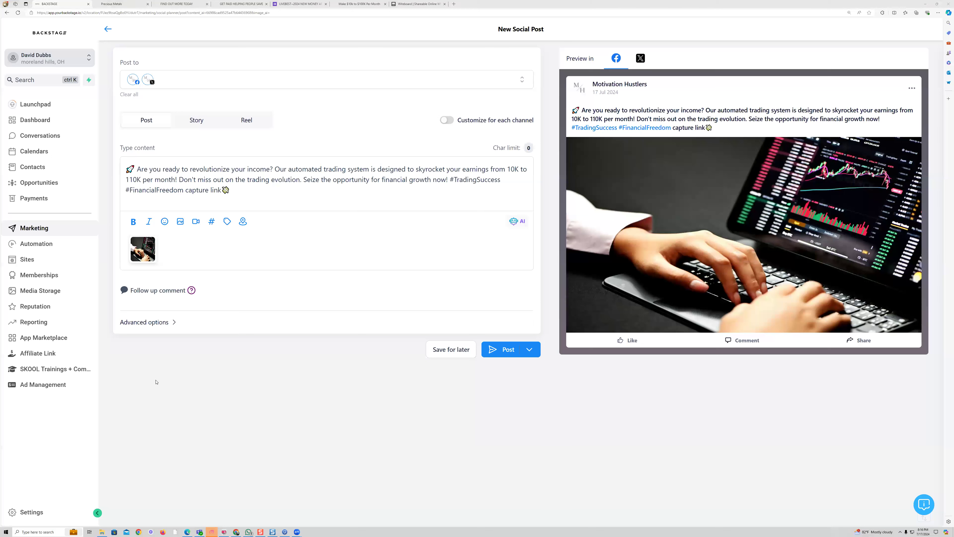
{"action": "mouse_move", "coordinate": [538, 307]}
{"action": "left_mouse_down"}
{"action": "mouse_move", "coordinate": [500, 382]}
{"action": "mouse_move", "coordinate": [493, 321]}
{"action": "left_mouse_up"}
{"action": "left_click_drag", "start_coordinate": [212, 69], "coordinate": [210, 91]}
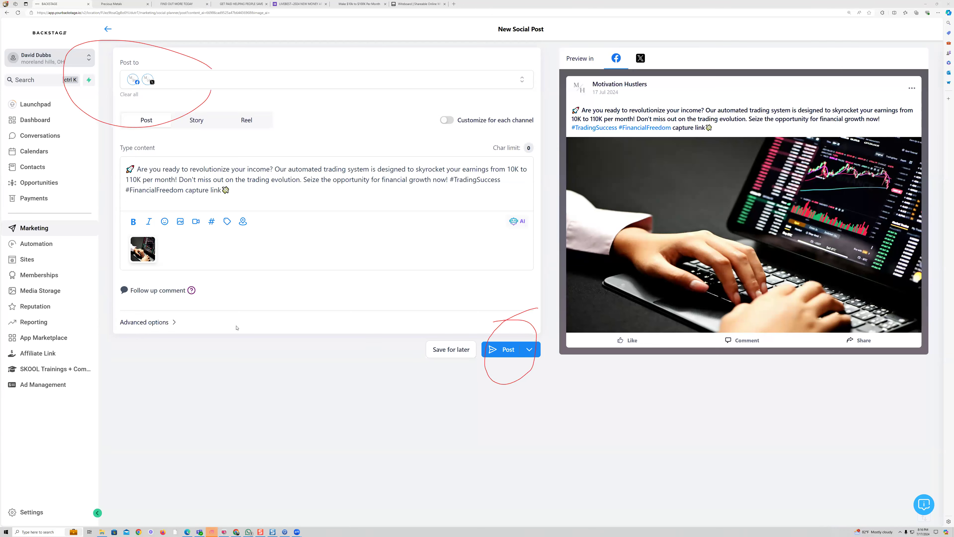
- Choose to schedule the post and pick July 18, 2024 as its date
{"action": "left_click", "coordinate": [506, 354]}
{"action": "left_click", "coordinate": [503, 350]}
{"action": "left_click", "coordinate": [504, 350]}
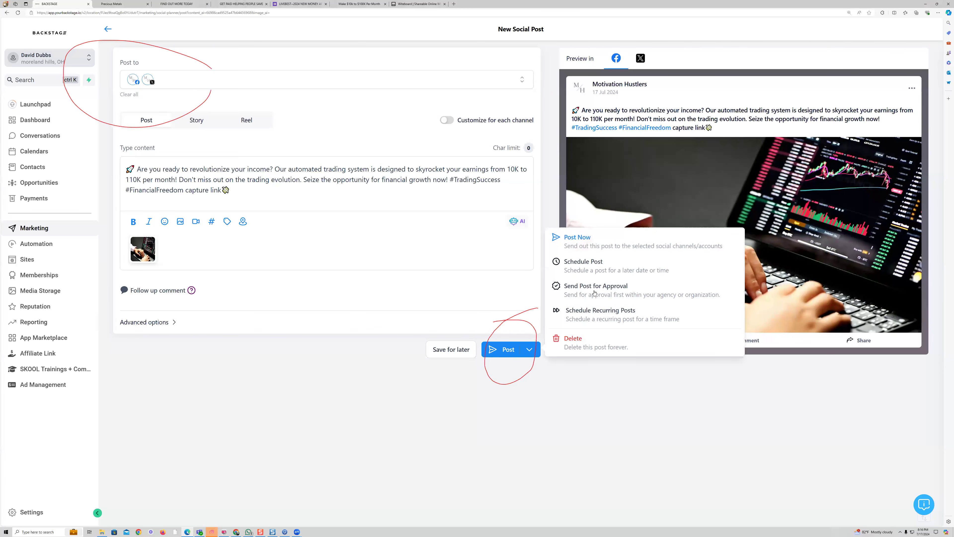
{"action": "left_click", "coordinate": [585, 267]}
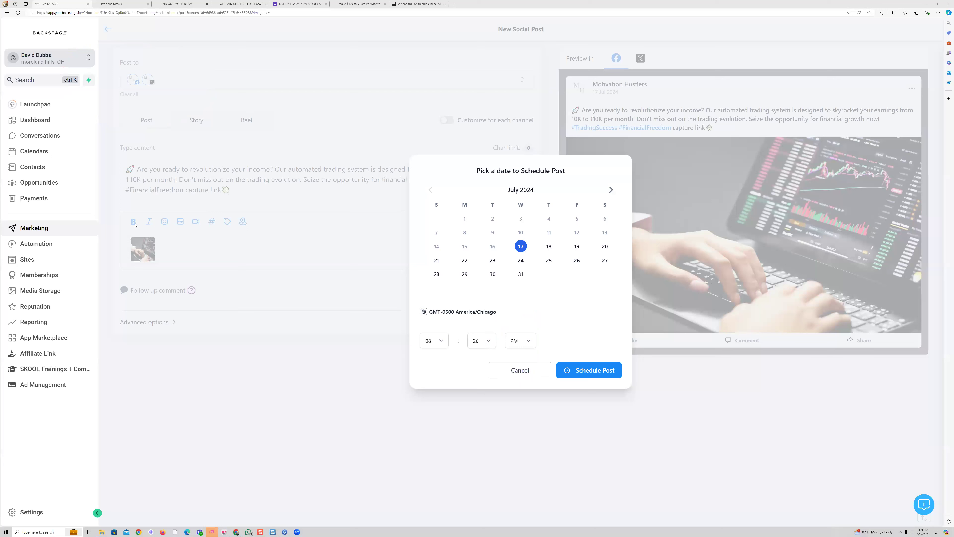
{"action": "left_click", "coordinate": [549, 247]}
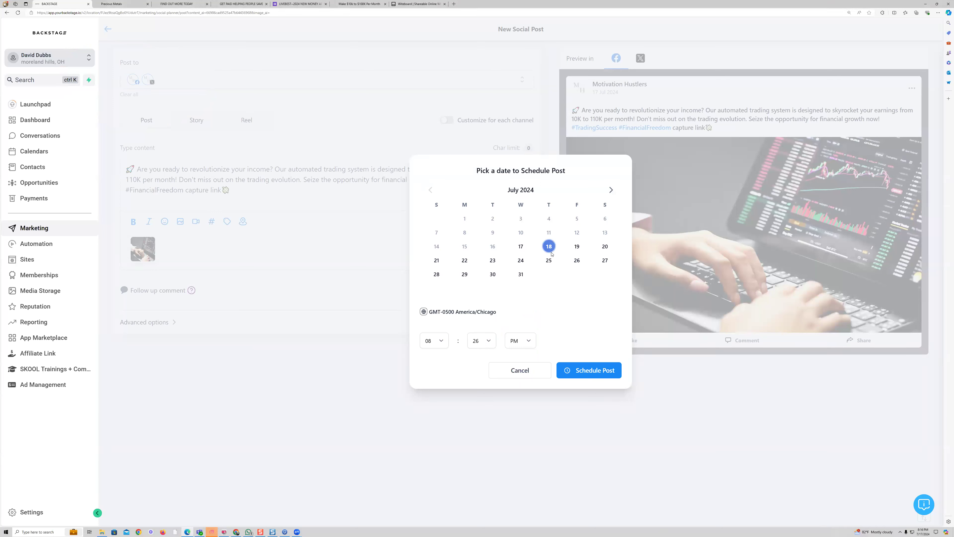
- Set the scheduled time to 10:00 AM
{"action": "left_click", "coordinate": [438, 341]}
{"action": "left_click", "coordinate": [433, 418]}
{"action": "left_click", "coordinate": [485, 343]}
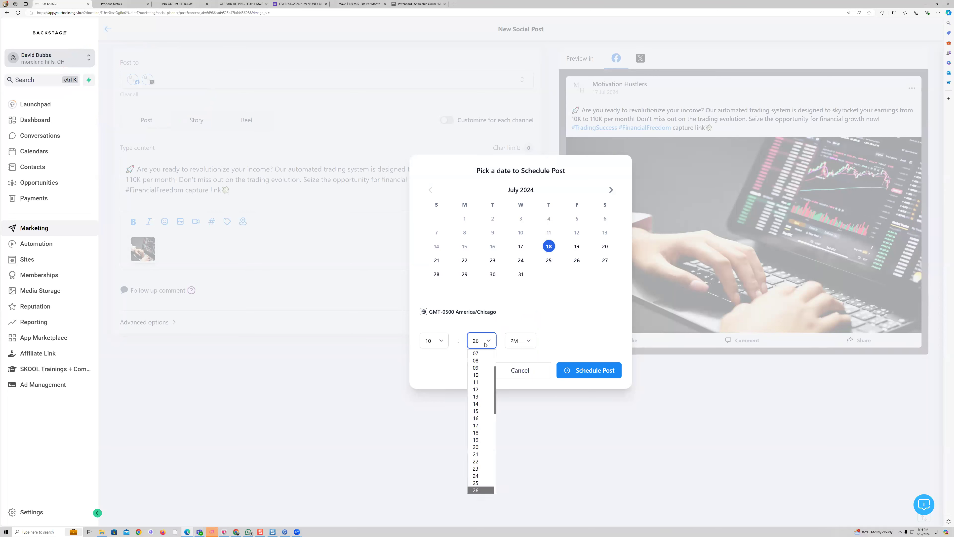
{"action": "scroll", "coordinate": [485, 388], "scroll_direction": "up", "scroll_amount": 1}
{"action": "scroll", "coordinate": [485, 389], "scroll_direction": "up", "scroll_amount": 1}
{"action": "left_click", "coordinate": [491, 352]}
{"action": "left_click", "coordinate": [515, 340]}
{"action": "left_click", "coordinate": [515, 354]}
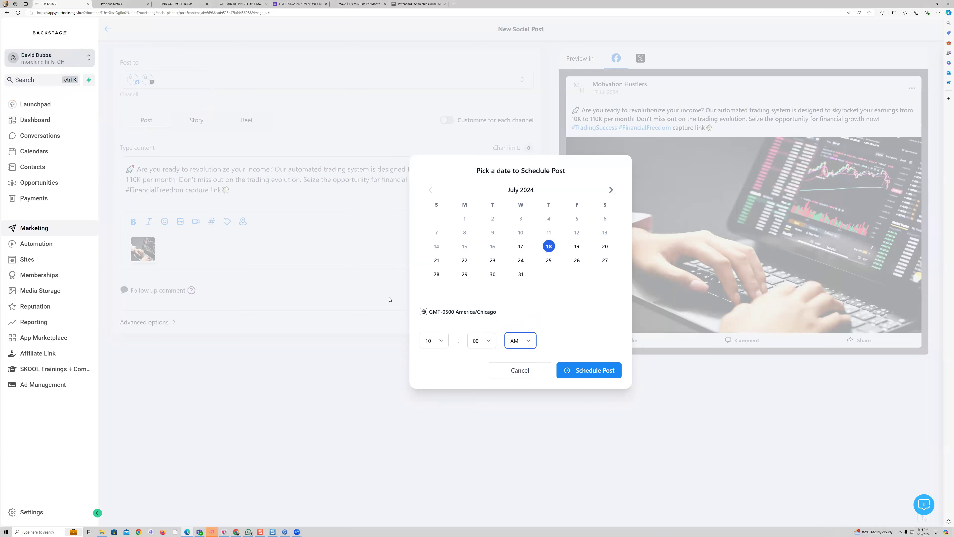
- Try 02:00 PM as the scheduled time, and settle on 05:00 PM
{"action": "left_click", "coordinate": [436, 340]}
{"action": "scroll", "coordinate": [434, 391], "scroll_direction": "up", "scroll_amount": 2}
{"action": "left_click", "coordinate": [432, 365]}
{"action": "left_click", "coordinate": [525, 346]}
{"action": "left_click", "coordinate": [515, 361]}
{"action": "left_click", "coordinate": [440, 341]}
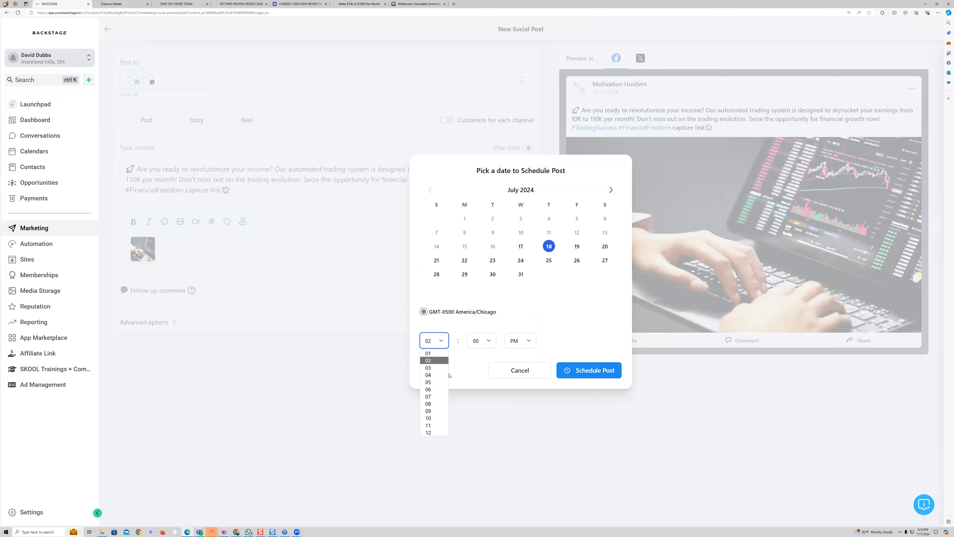
{"action": "left_click", "coordinate": [436, 382]}
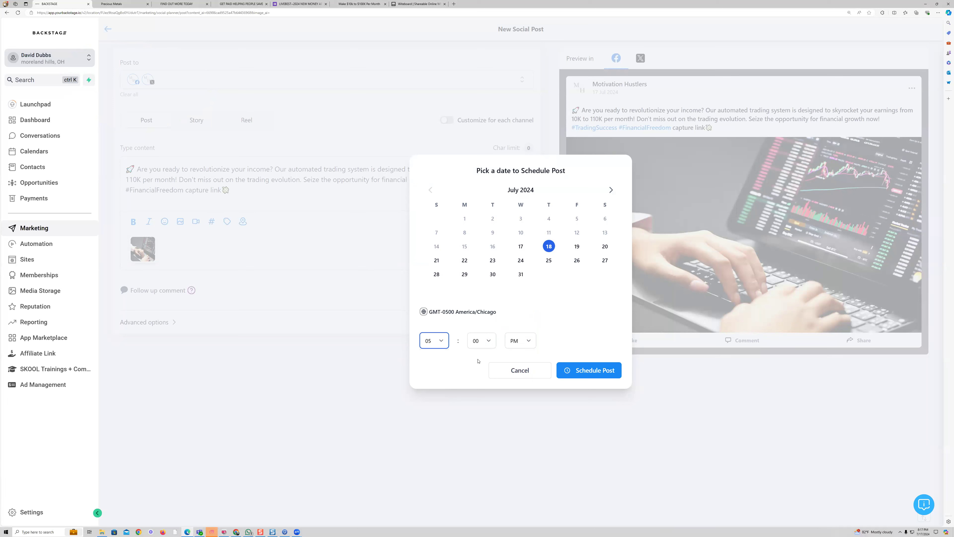
- Set the scheduled minutes to 30, and cancel scheduling the post
{"action": "left_click", "coordinate": [484, 345]}
{"action": "scroll", "coordinate": [481, 449], "scroll_direction": "down", "scroll_amount": 2}
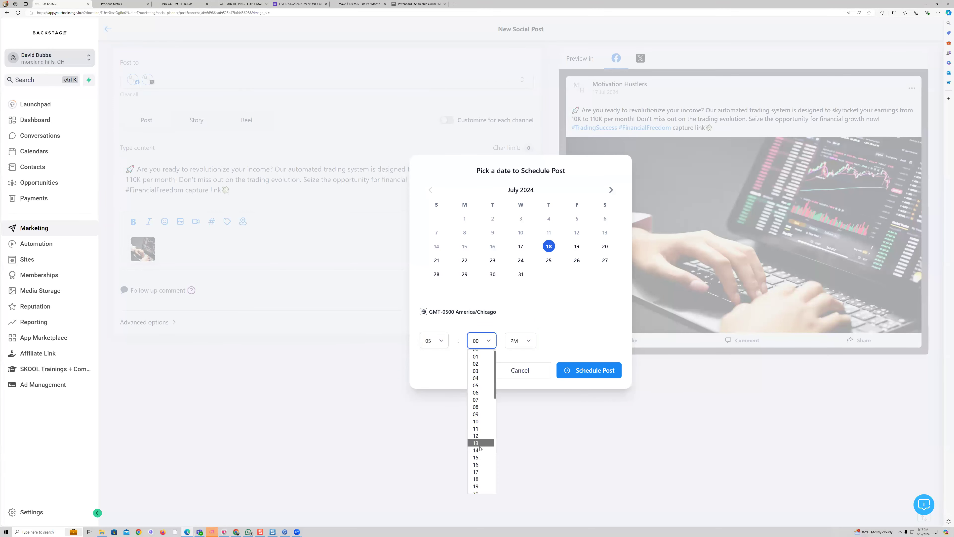
{"action": "scroll", "coordinate": [481, 451], "scroll_direction": "down", "scroll_amount": 2}
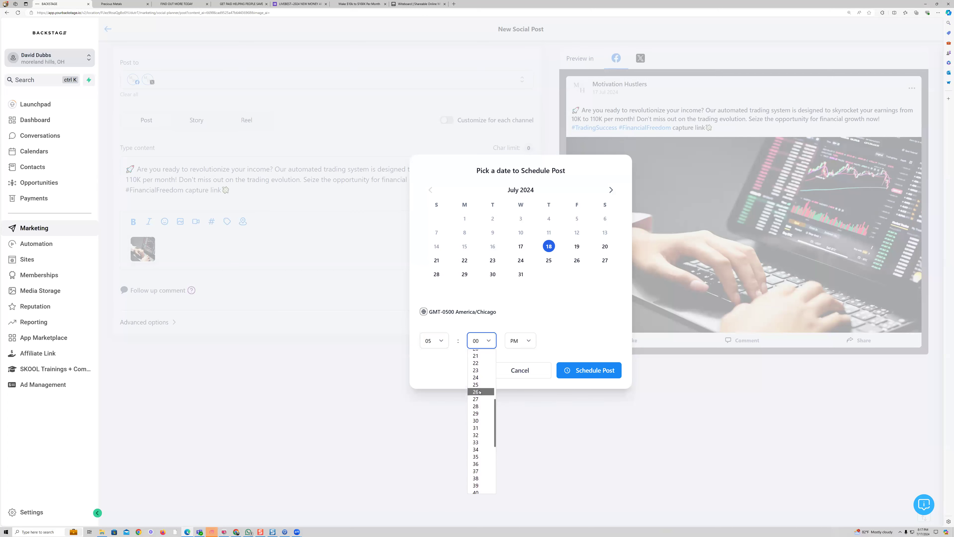
{"action": "left_click", "coordinate": [482, 420]}
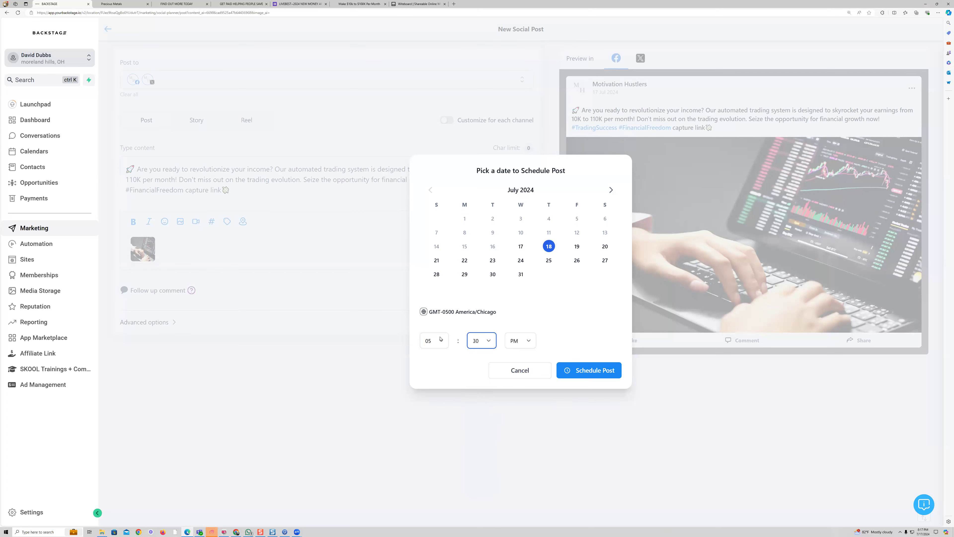
{"action": "left_click", "coordinate": [520, 372]}
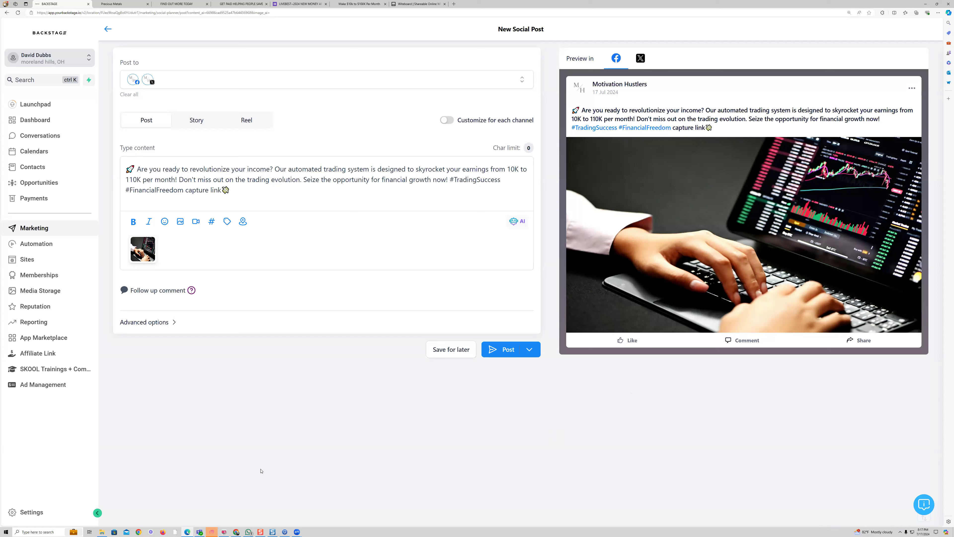
{"action": "left_click_drag", "start_coordinate": [393, 399], "coordinate": [394, 455]}
{"action": "left_click_drag", "start_coordinate": [409, 434], "coordinate": [424, 431]}
{"action": "mouse_move", "coordinate": [452, 401]}
{"action": "left_mouse_down"}
{"action": "mouse_move", "coordinate": [434, 447]}
{"action": "mouse_move", "coordinate": [503, 464]}
{"action": "mouse_move", "coordinate": [482, 393]}
{"action": "mouse_move", "coordinate": [574, 416]}
{"action": "left_mouse_up"}
{"action": "mouse_move", "coordinate": [556, 409]}
{"action": "left_mouse_down"}
{"action": "mouse_move", "coordinate": [588, 416]}
{"action": "mouse_move", "coordinate": [623, 397]}
{"action": "mouse_move", "coordinate": [607, 426]}
{"action": "left_mouse_up"}
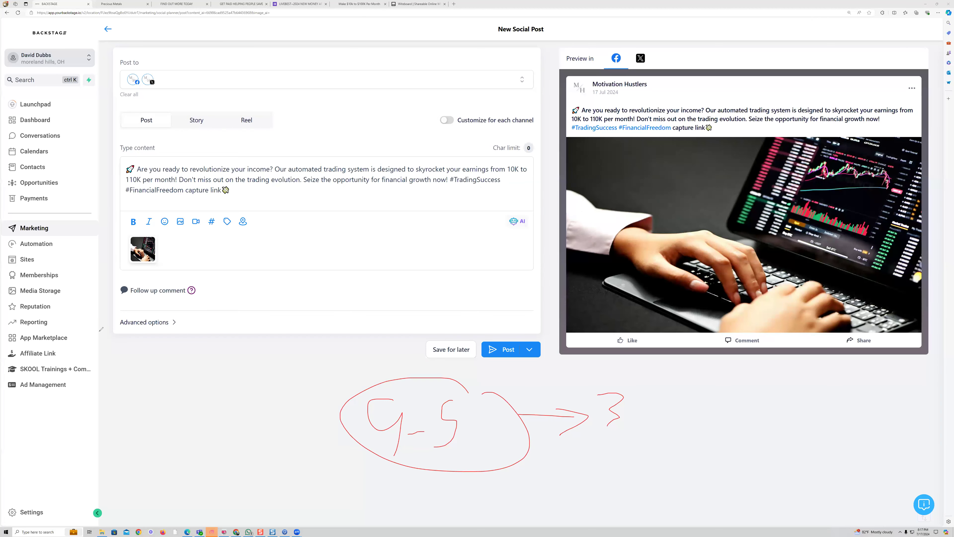
{"action": "left_click_drag", "start_coordinate": [383, 377], "coordinate": [378, 420]}
{"action": "left_click_drag", "start_coordinate": [433, 427], "coordinate": [619, 406]}
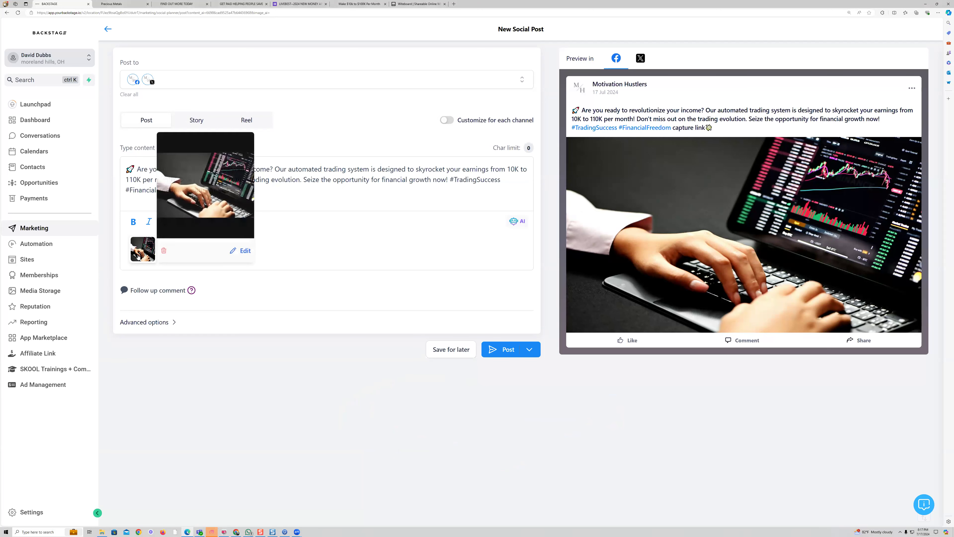
- Remove the attached trading photo from the post, and check the AI content generator without changing the text
{"action": "left_click", "coordinate": [163, 250]}
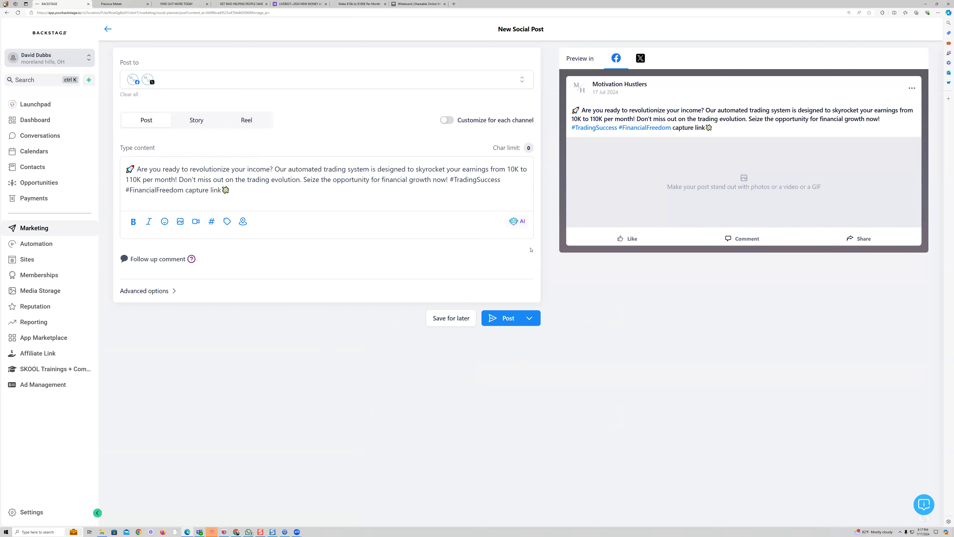
{"action": "left_click", "coordinate": [517, 221]}
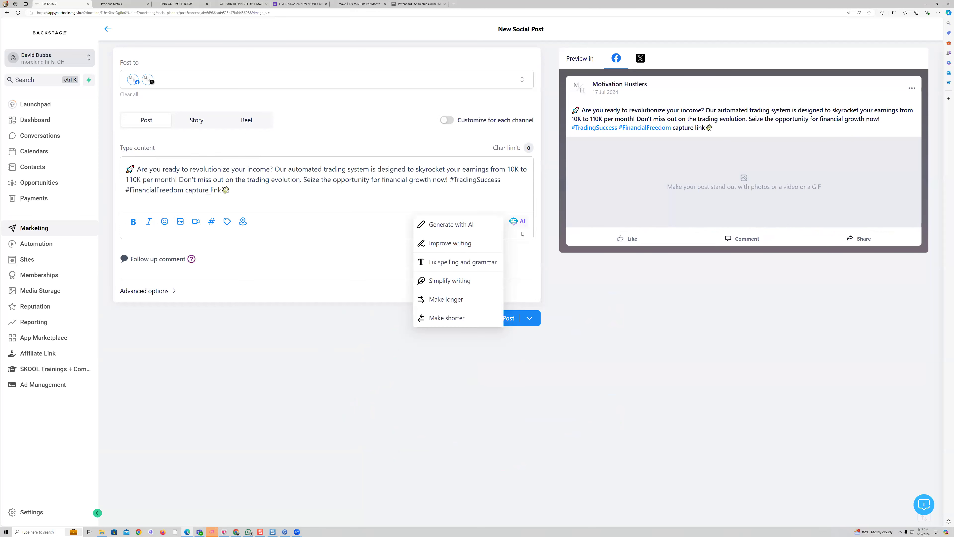
{"action": "left_click", "coordinate": [455, 226]}
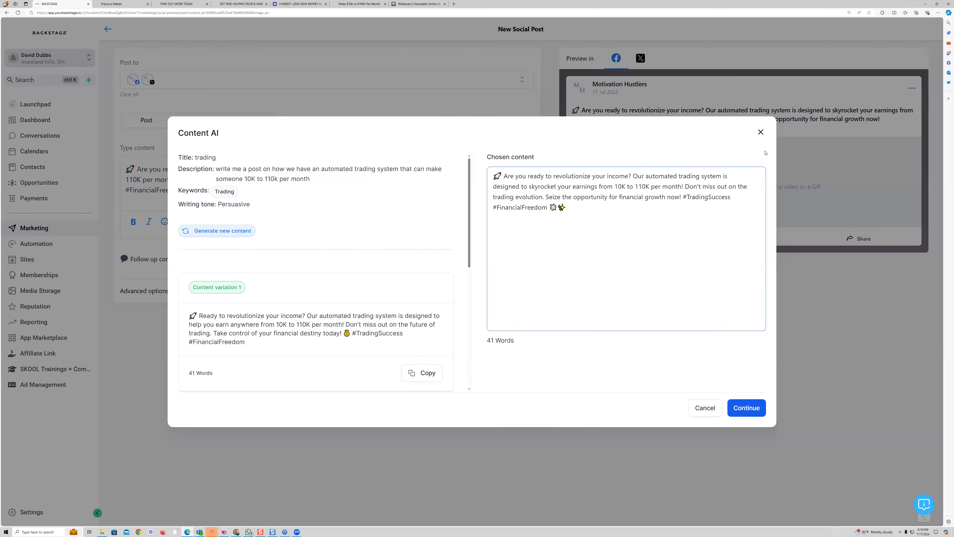
{"action": "left_click", "coordinate": [761, 132]}
- Start creating an AI image in the Photo style, described as "darth vader next to a lamborghini"
{"action": "left_click", "coordinate": [181, 222]}
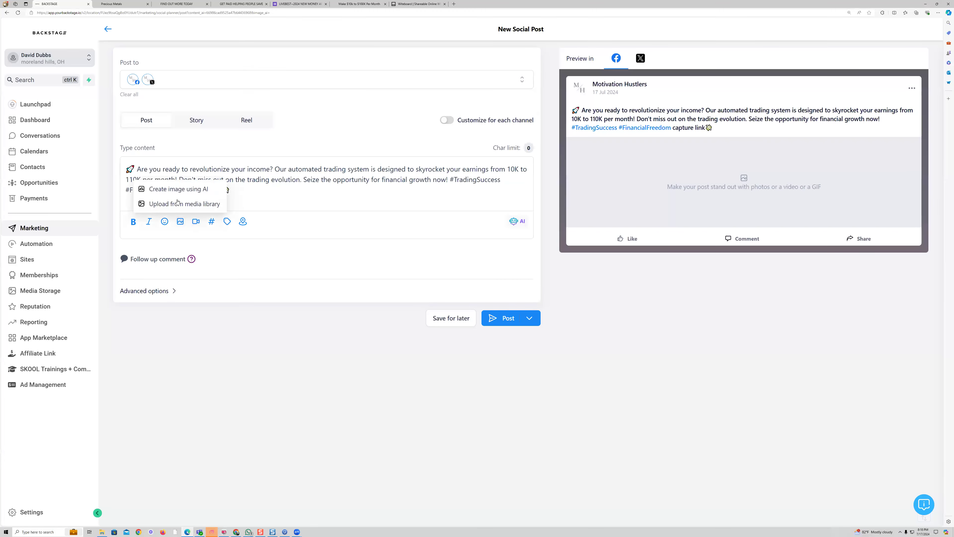
{"action": "left_click", "coordinate": [166, 188]}
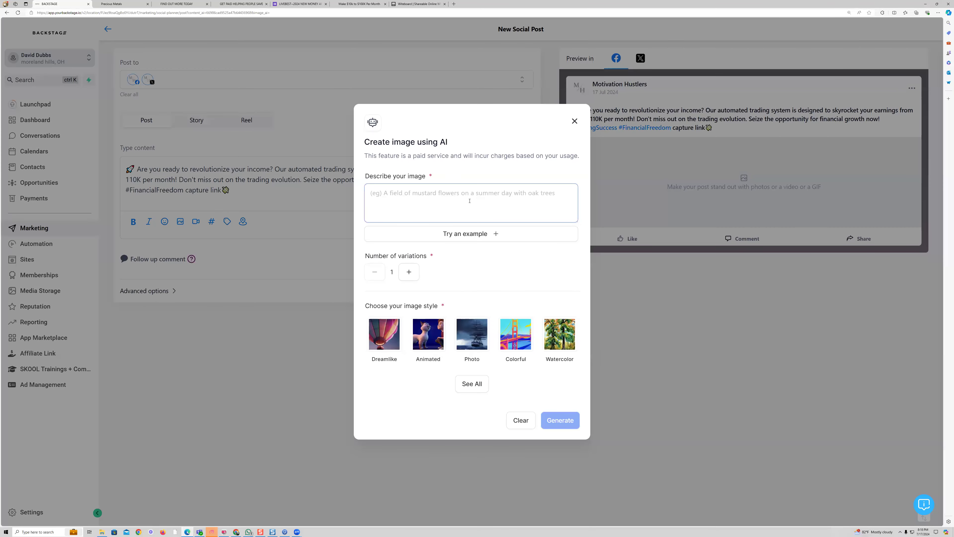
{"action": "left_click", "coordinate": [480, 323]}
{"action": "left_click", "coordinate": [423, 207]}
{"action": "type", "text": "da"}
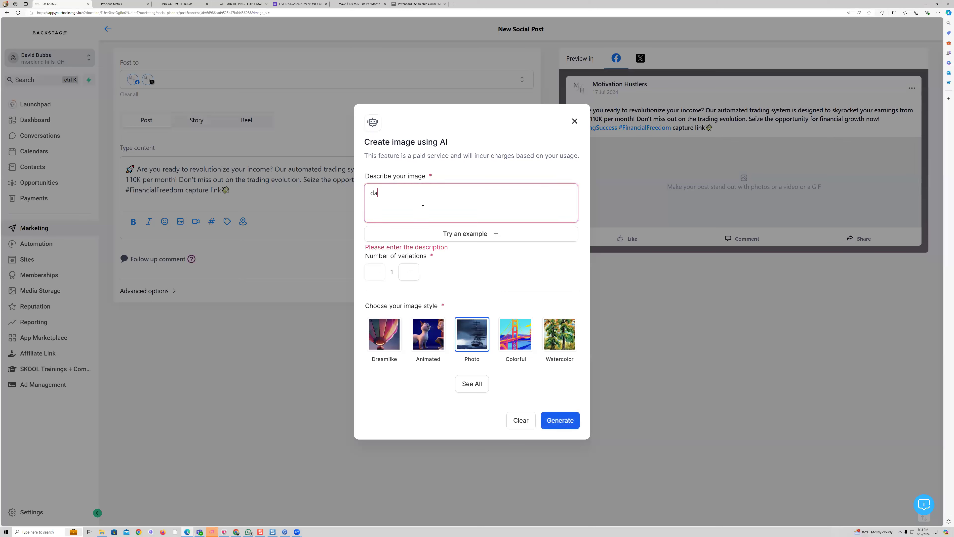
{"action": "type", "text": "rth vader next to a lamborghini"}
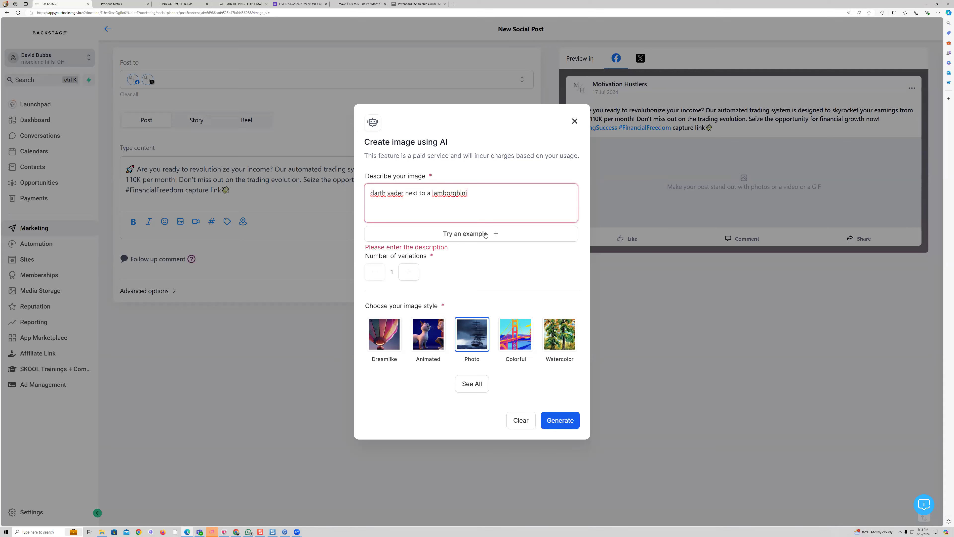
- Try to generate three variations of the AI image, and abandon the generation by reloading the page
{"action": "left_click", "coordinate": [404, 273]}
{"action": "left_click", "coordinate": [404, 274]}
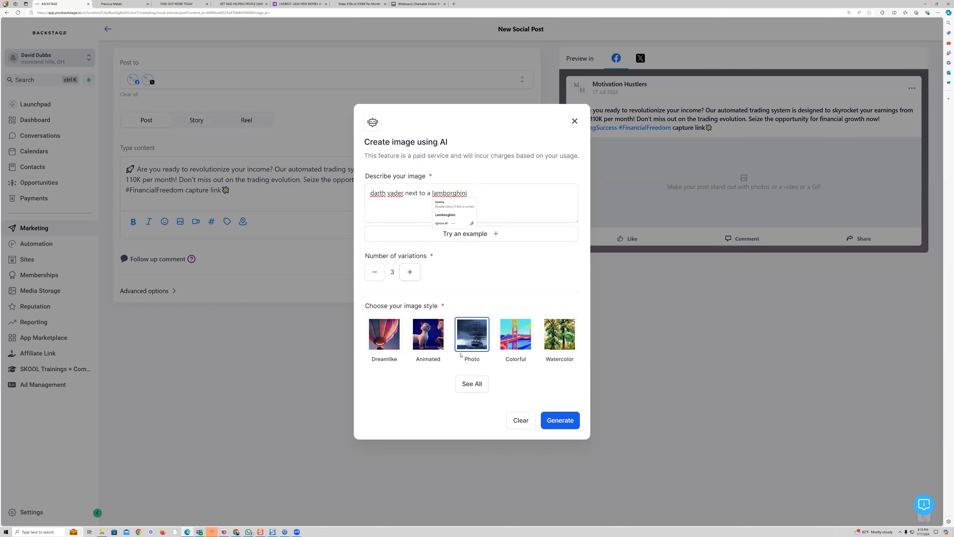
{"action": "left_click", "coordinate": [549, 418]}
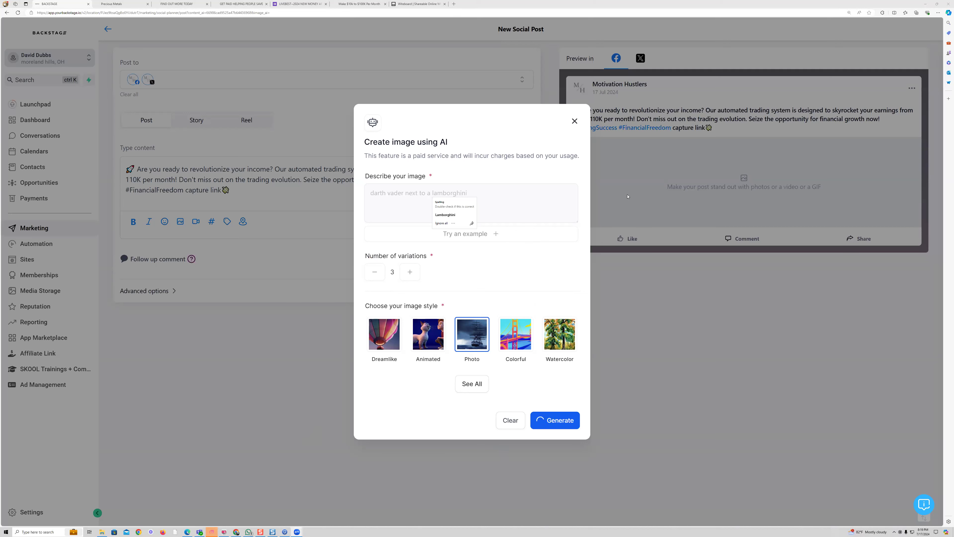
{"action": "left_click", "coordinate": [575, 124]}
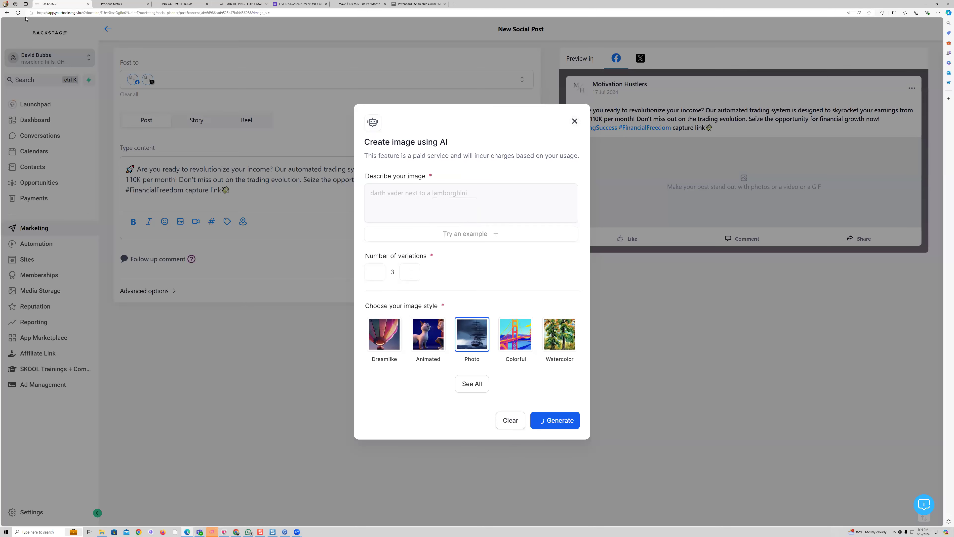
{"action": "left_click", "coordinate": [18, 12]}
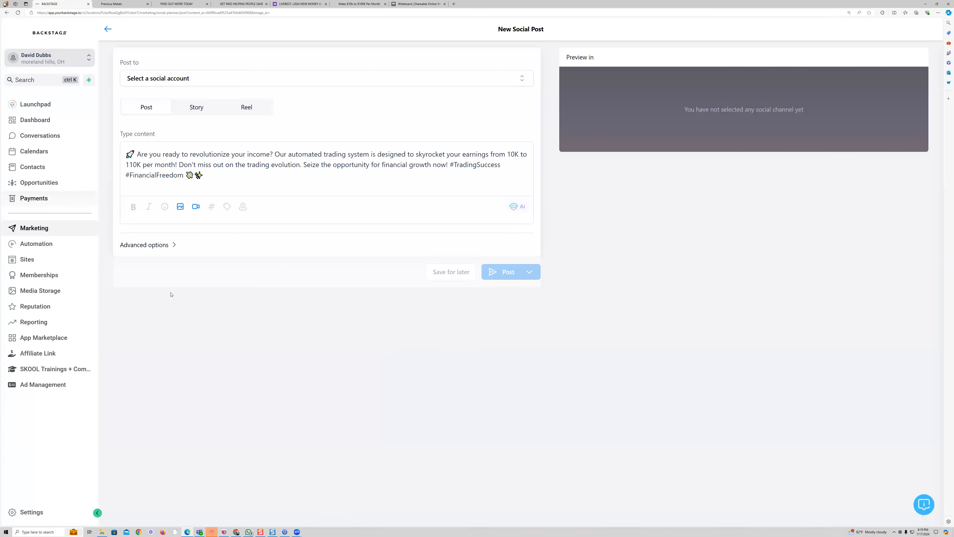
- Create a new blank workflow in the Automation area
{"action": "left_click", "coordinate": [47, 245]}
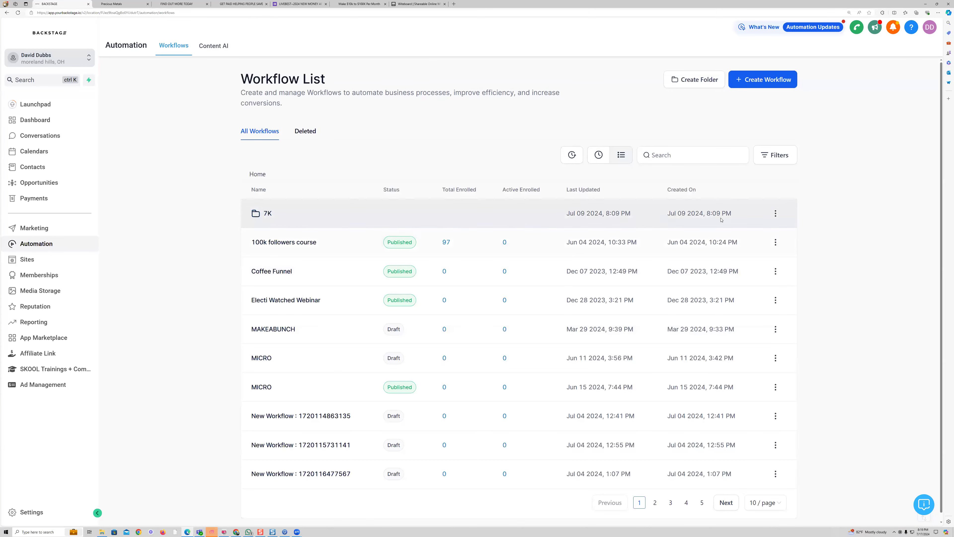
{"action": "left_click", "coordinate": [759, 89]}
{"action": "left_click", "coordinate": [764, 114]}
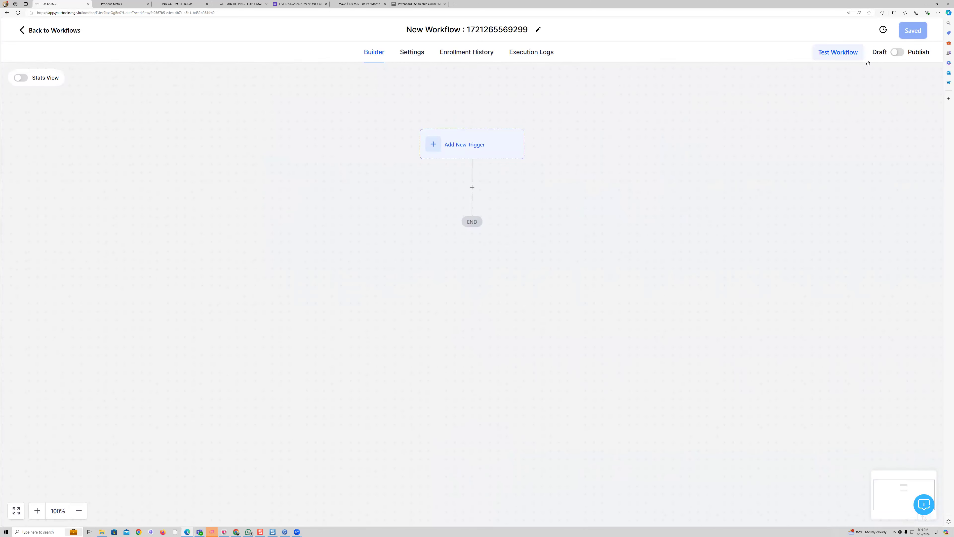
- Add a workflow trigger of the type Facebook - Comment(s) On A Post
{"action": "left_click", "coordinate": [475, 156]}
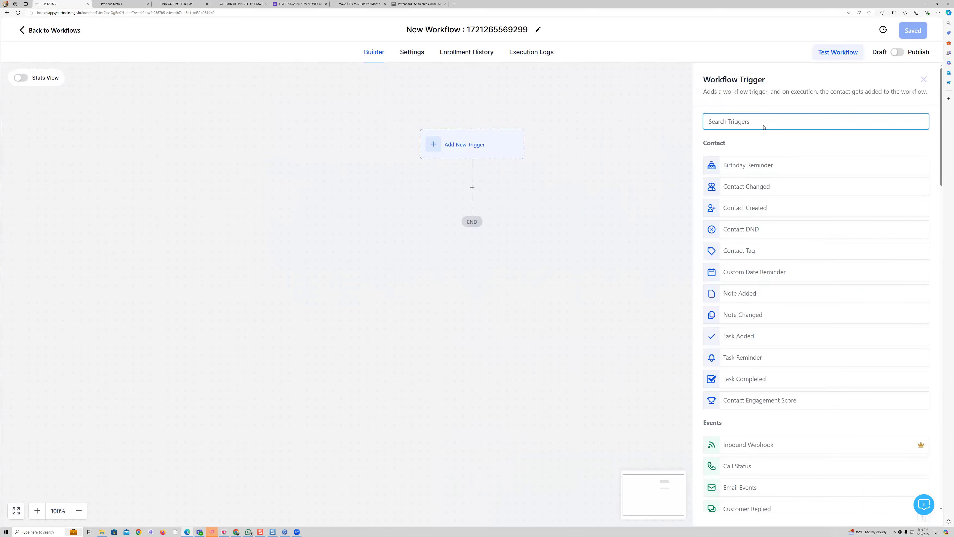
{"action": "type", "text": "fac"}
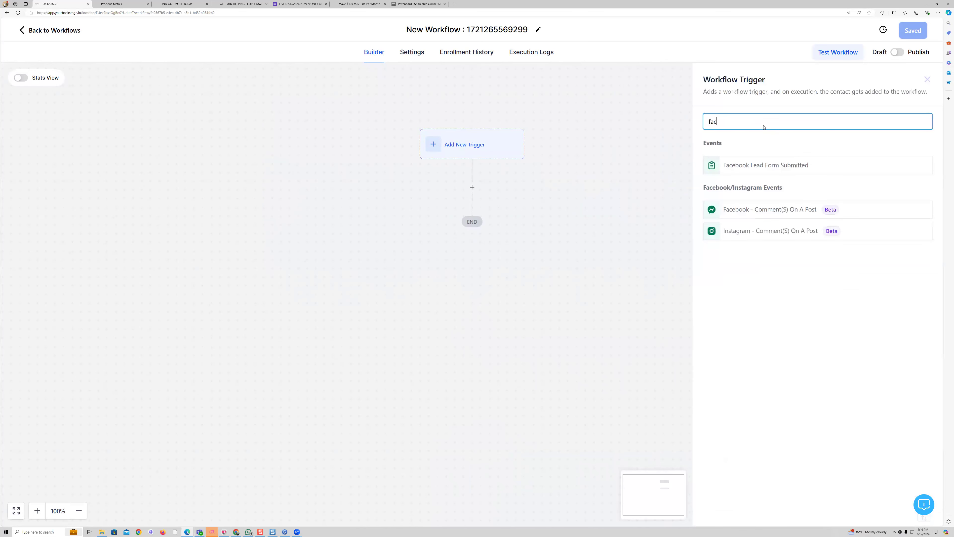
{"action": "type", "text": "e"}
{"action": "left_click", "coordinate": [772, 210]}
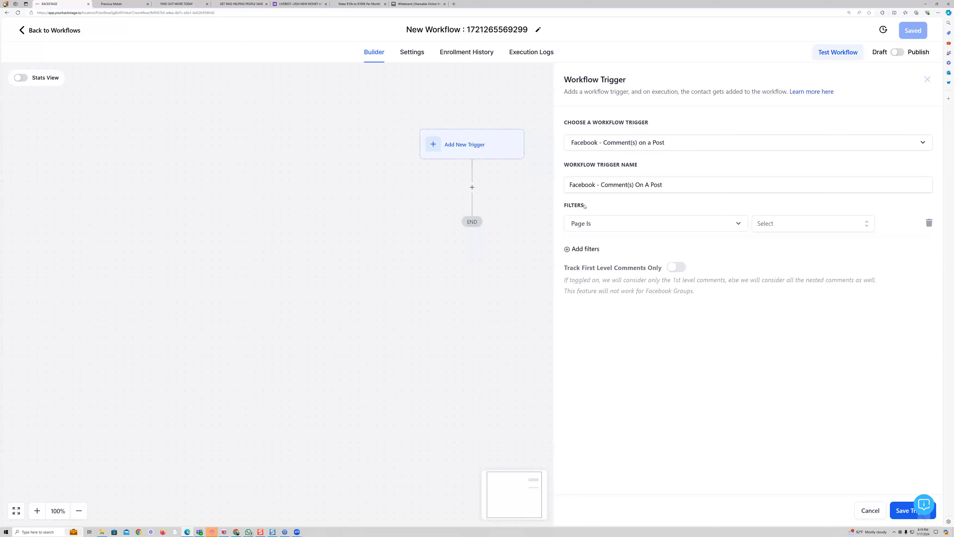
- Filter the trigger to the Motivation Hustlers page and its published 11-Jul-2024 post "Make a Huge Income with Linxella"
{"action": "left_click", "coordinate": [778, 227]}
{"action": "left_click", "coordinate": [775, 263]}
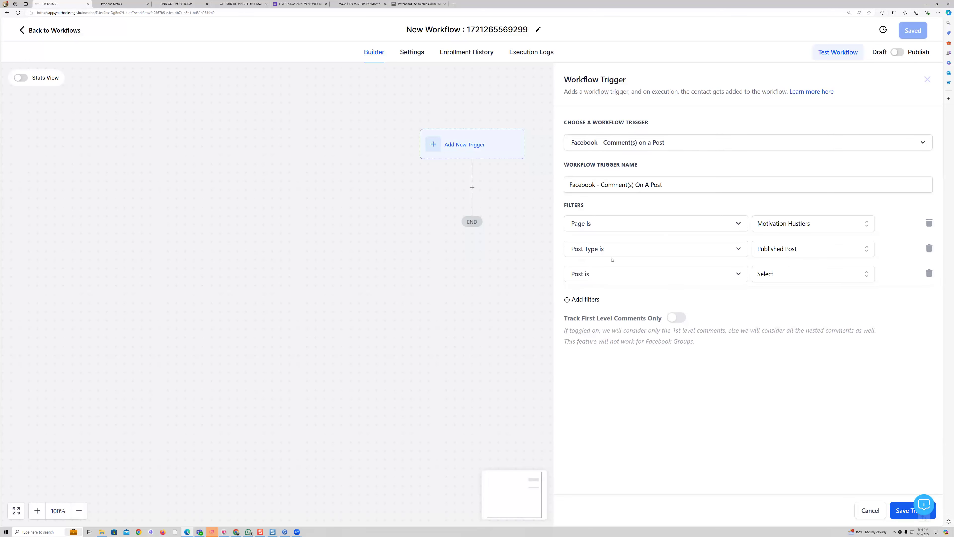
{"action": "left_click", "coordinate": [636, 275]}
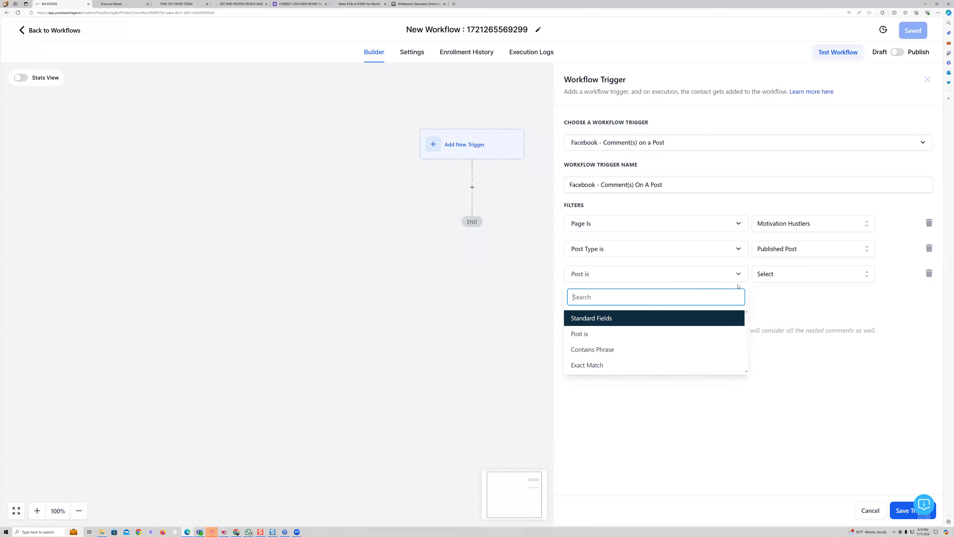
{"action": "left_click", "coordinate": [789, 274]}
{"action": "left_click", "coordinate": [807, 319]}
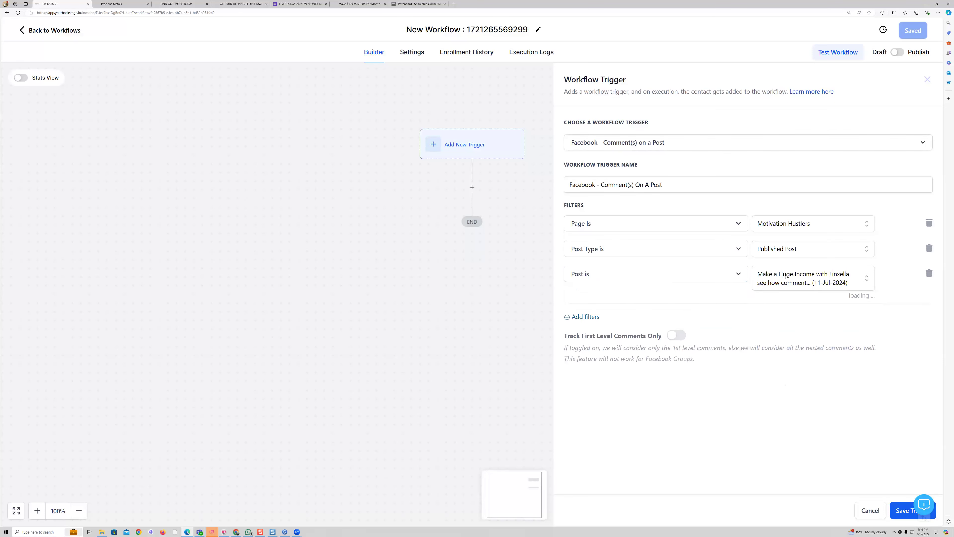
- Add an Exact Match filter for the comment word "linxella", and save the trigger
{"action": "left_click", "coordinate": [586, 317]}
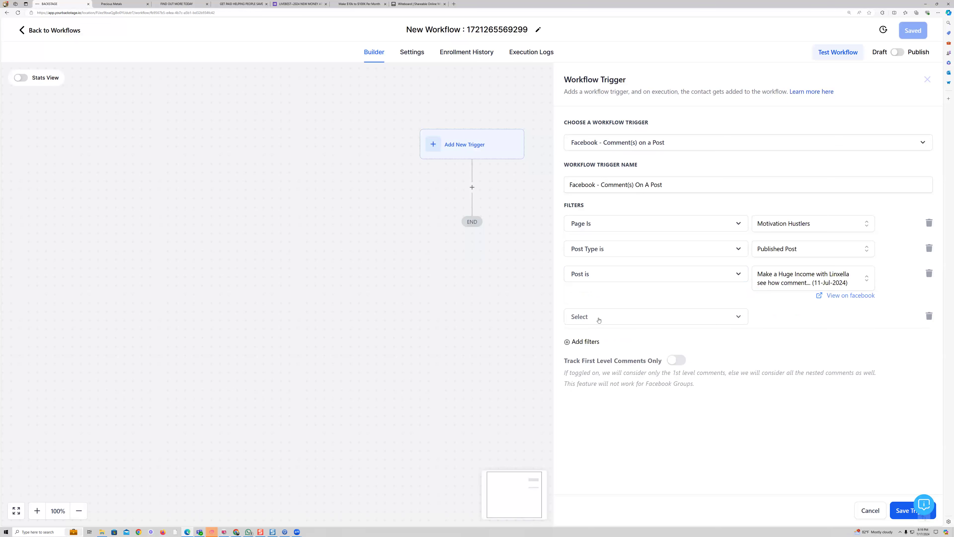
{"action": "left_click", "coordinate": [622, 323]}
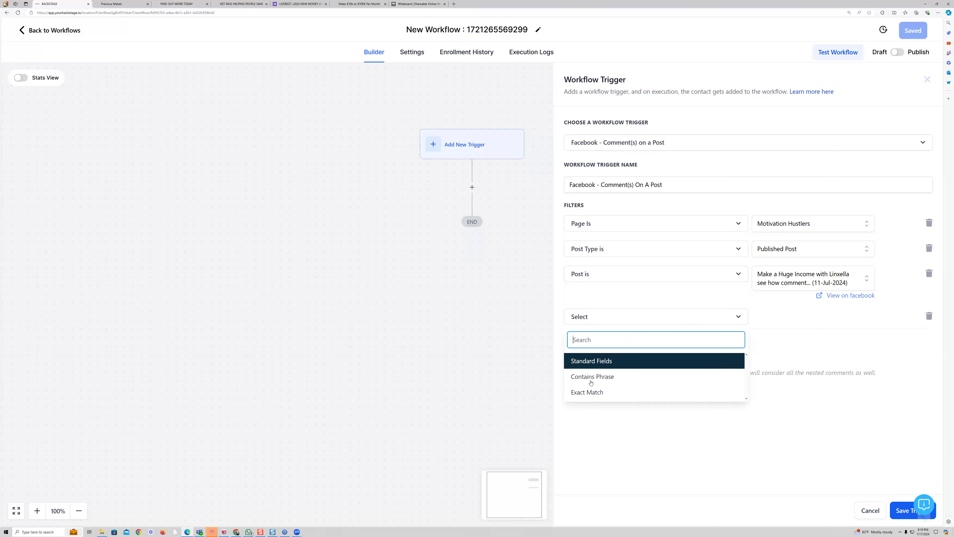
{"action": "left_click", "coordinate": [587, 392]}
{"action": "left_click", "coordinate": [793, 321]}
{"action": "type", "text": "lin"}
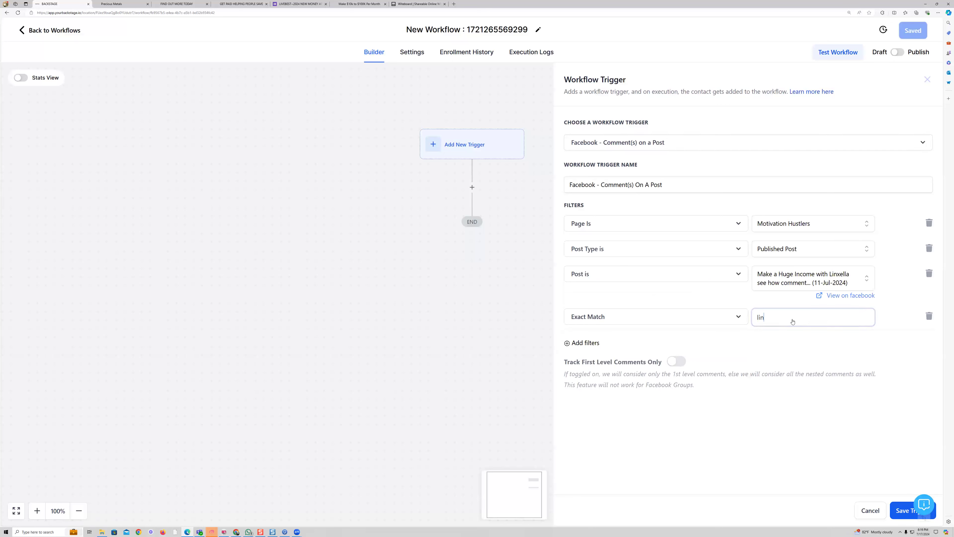
{"action": "type", "text": "xella"}
{"action": "key", "text": "Return"}
{"action": "left_click", "coordinate": [900, 514]}
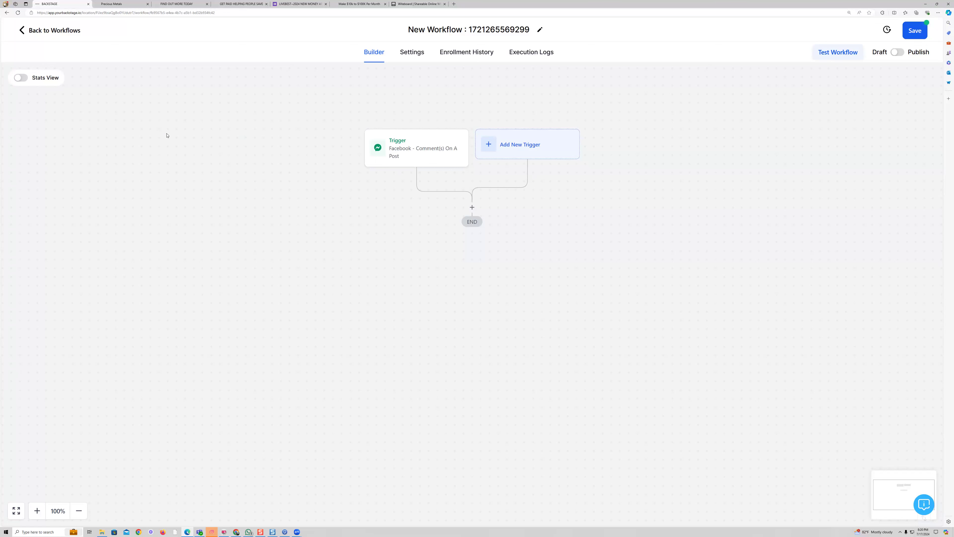
- Add a Reply In Comments action after the Facebook comment trigger
{"action": "left_click", "coordinate": [472, 207]}
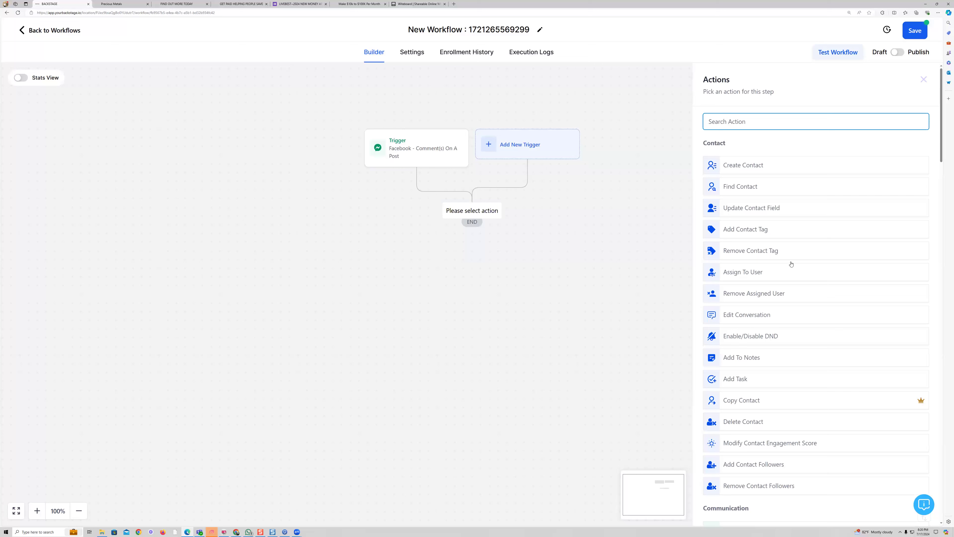
{"action": "type", "text": "rep"}
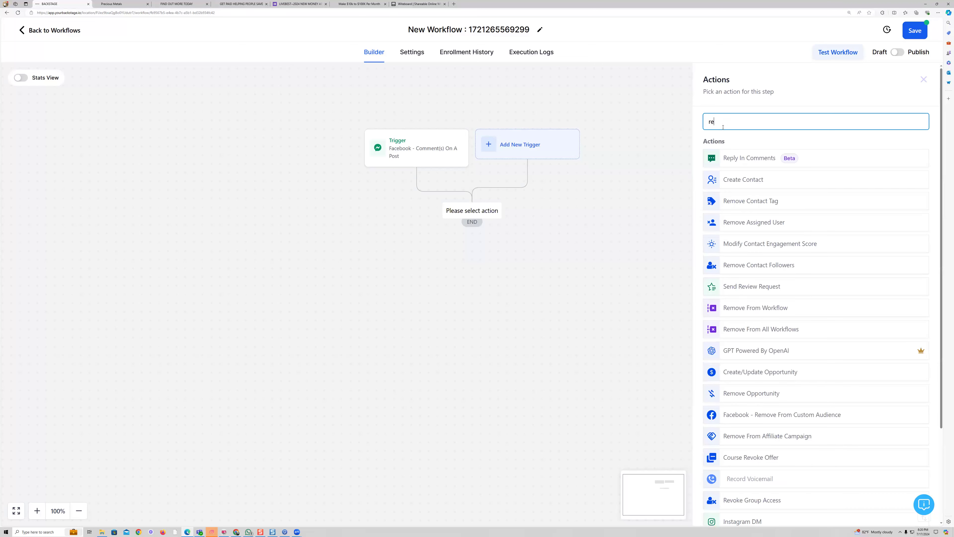
{"action": "left_click", "coordinate": [735, 158]}
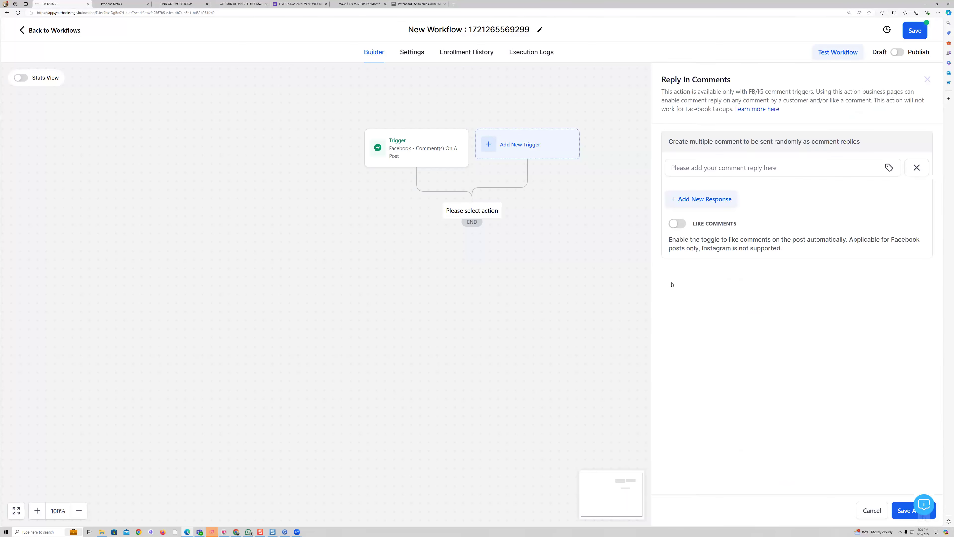
- Set the comment reply to "here you go here is the offer", enable Like Comments, and save the action
{"action": "type", "text": "here you go here is the offer"}
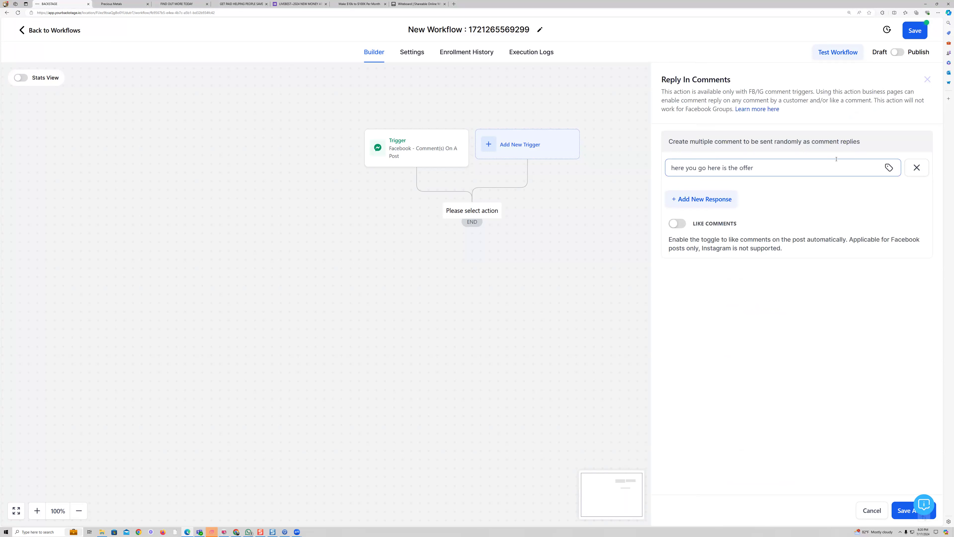
{"action": "left_click", "coordinate": [678, 223]}
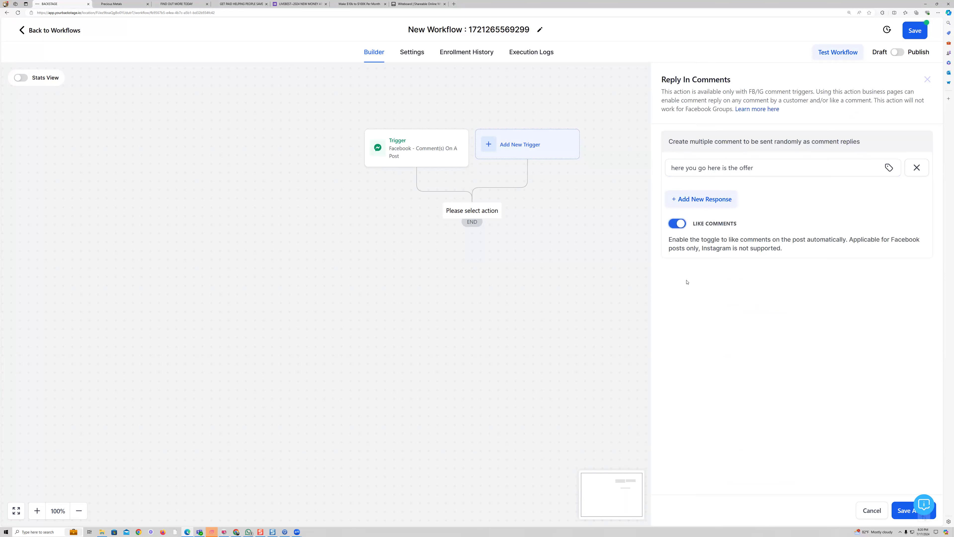
{"action": "left_click", "coordinate": [718, 207]}
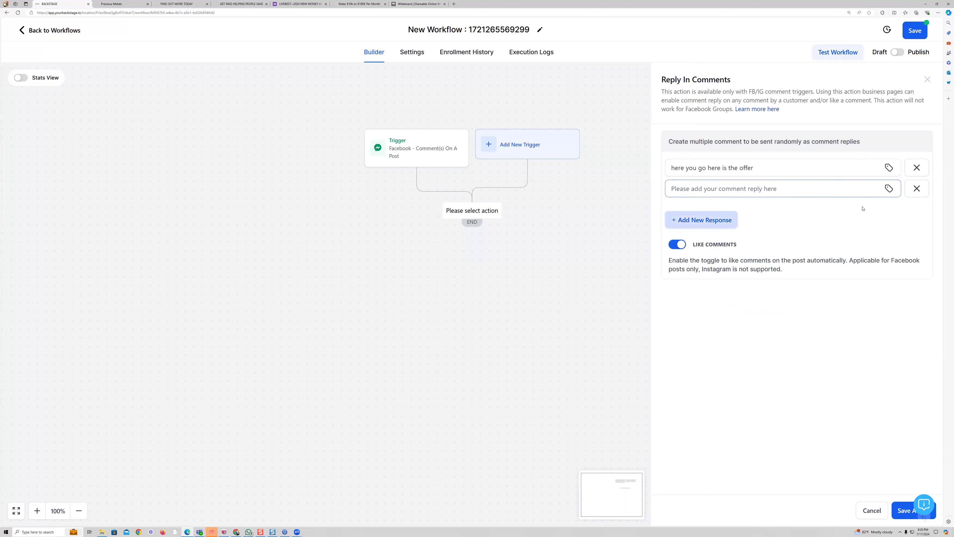
{"action": "left_click", "coordinate": [917, 189]}
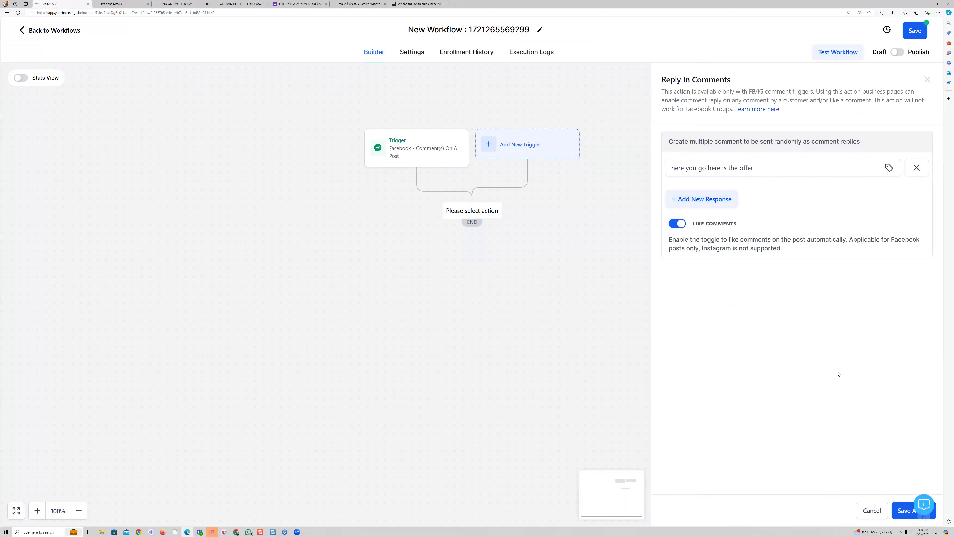
{"action": "left_click", "coordinate": [905, 512]}
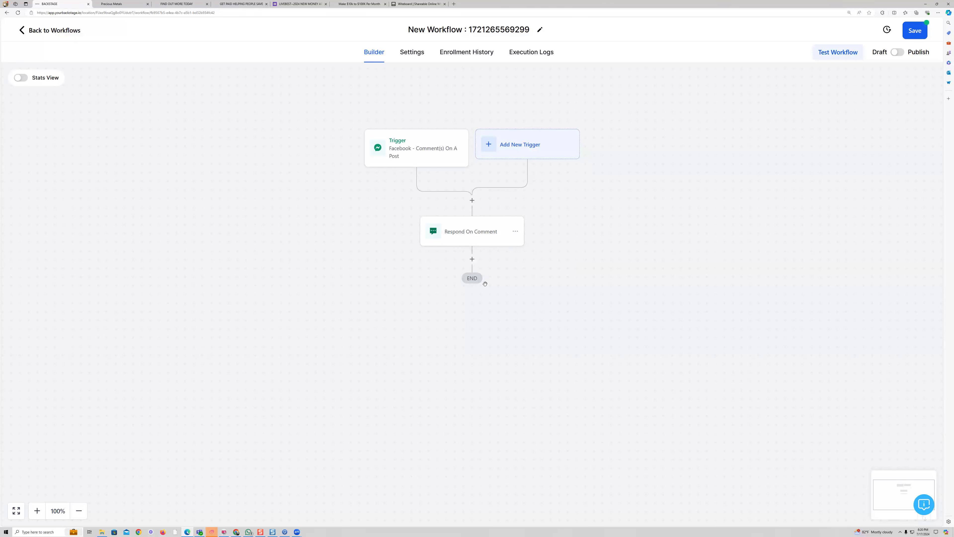
- Add a Facebook Interactive Messenger action after the Respond On Comment action
{"action": "left_click", "coordinate": [472, 259]}
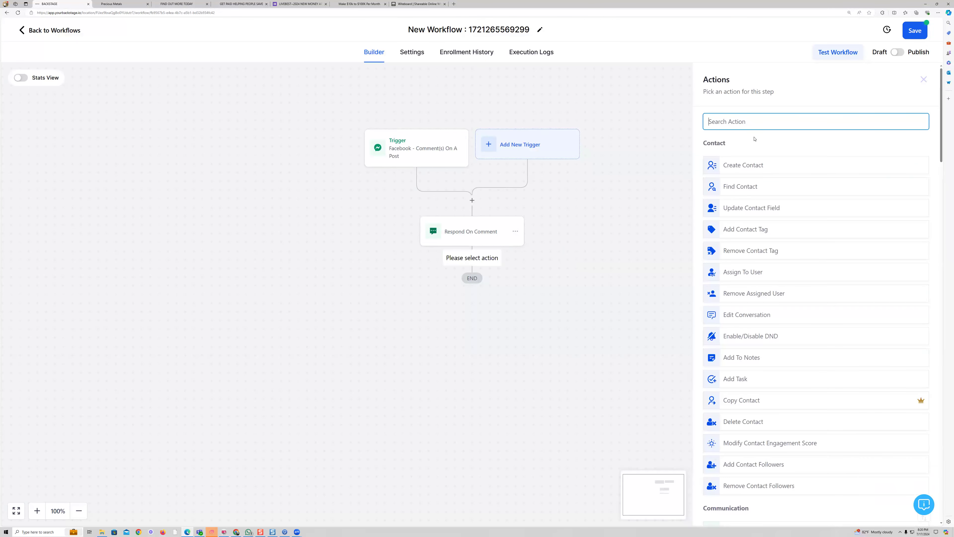
{"action": "type", "text": "fa"}
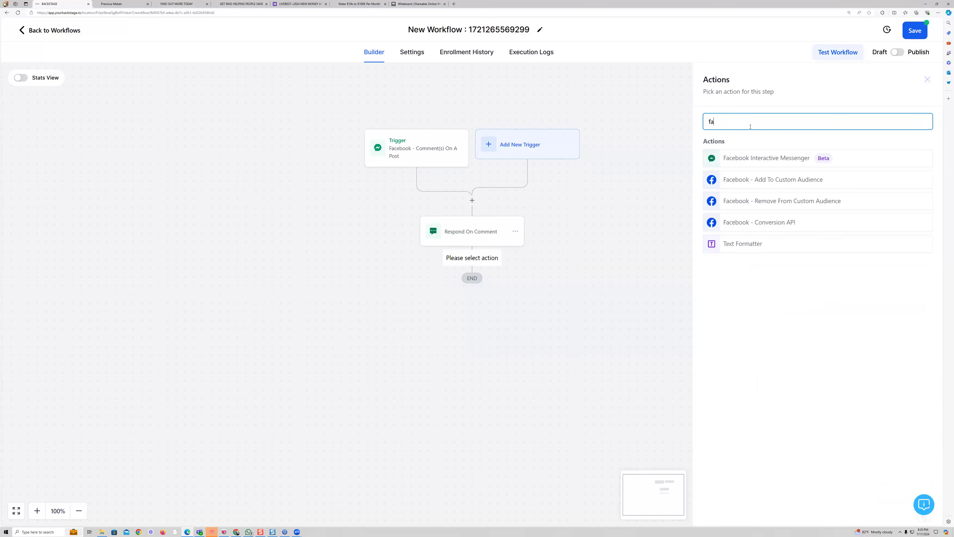
{"action": "left_click", "coordinate": [783, 157]}
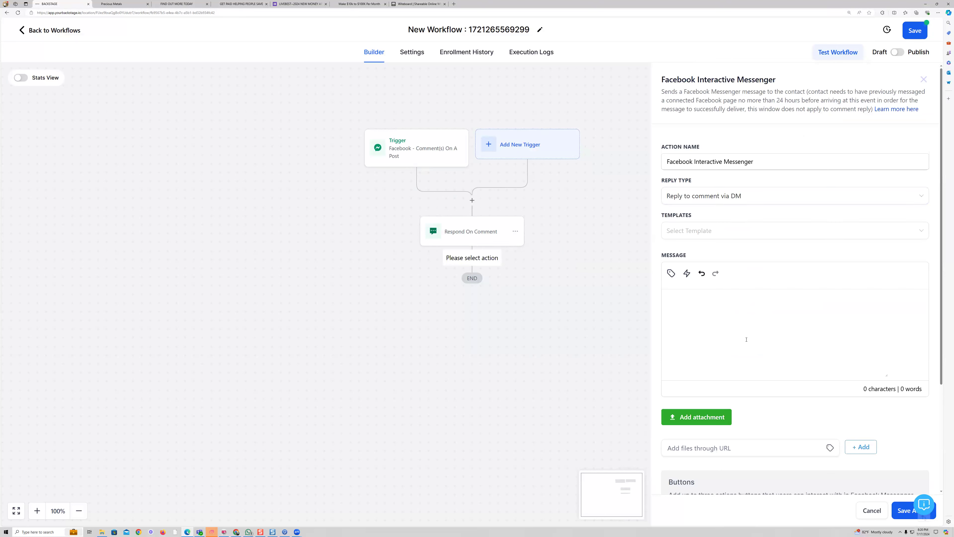
- Write the DM message "Thanks for the comment here is the offer" with an https capture page link below it, and save the action
{"action": "type", "text": "Thanks for the comment here is the offer"}
{"action": "key", "text": "Return"}
{"action": "type", "text": "htt"}
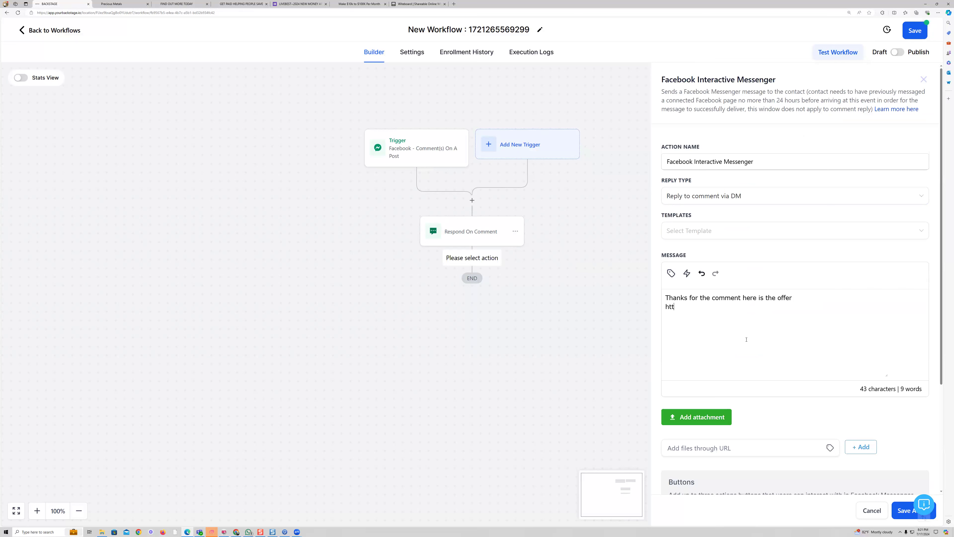
{"action": "type", "text": "ps://captiu"}
{"action": "key", "text": "BackSpace"}
{"action": "type", "text": "urepagelink.com"}
{"action": "left_click", "coordinate": [899, 512]}
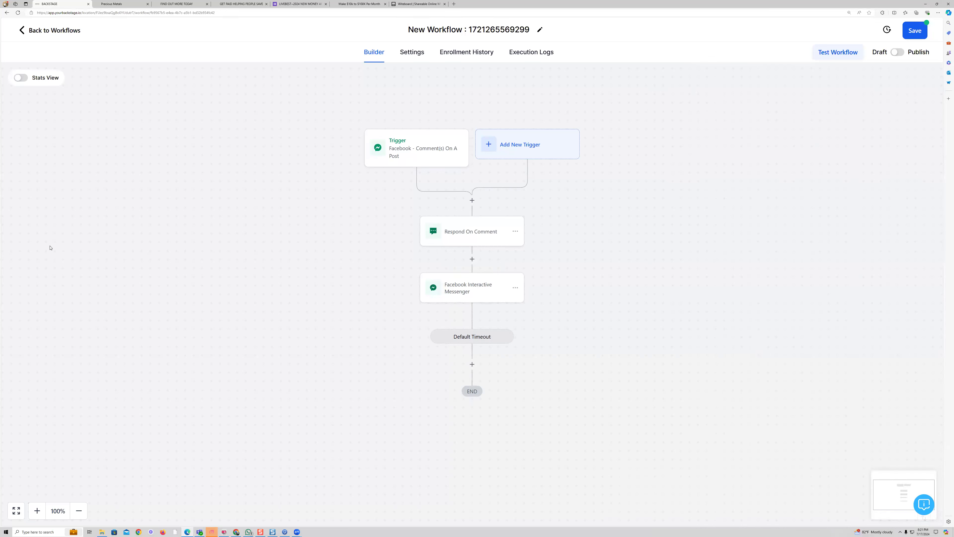
- Handwrite "FB" and a circled "DM" on screen beside the workflow, and circle the Respond On Comment action
{"action": "left_click_drag", "start_coordinate": [161, 196], "coordinate": [168, 223]}
{"action": "left_click_drag", "start_coordinate": [161, 196], "coordinate": [195, 184]}
{"action": "left_click_drag", "start_coordinate": [169, 203], "coordinate": [209, 207]}
{"action": "left_click_drag", "start_coordinate": [157, 234], "coordinate": [238, 210]}
{"action": "mouse_move", "coordinate": [198, 244]}
{"action": "left_mouse_down"}
{"action": "mouse_move", "coordinate": [195, 269]}
{"action": "mouse_move", "coordinate": [250, 257]}
{"action": "left_mouse_up"}
{"action": "mouse_move", "coordinate": [172, 283]}
{"action": "left_mouse_down"}
{"action": "mouse_move", "coordinate": [265, 232]}
{"action": "mouse_move", "coordinate": [185, 264]}
{"action": "left_mouse_up"}
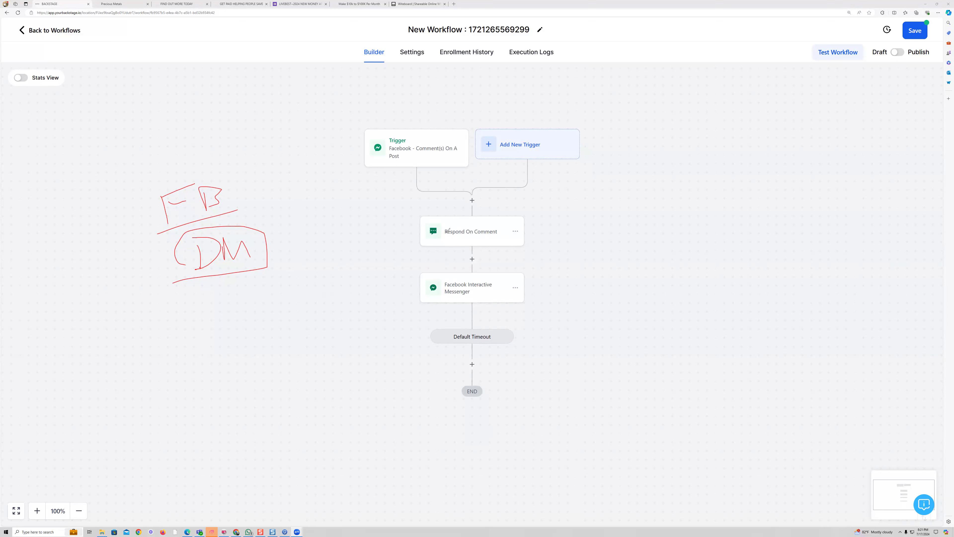
{"action": "mouse_move", "coordinate": [529, 214]}
{"action": "left_mouse_down"}
{"action": "mouse_move", "coordinate": [412, 230]}
{"action": "mouse_move", "coordinate": [530, 224]}
{"action": "left_mouse_up"}
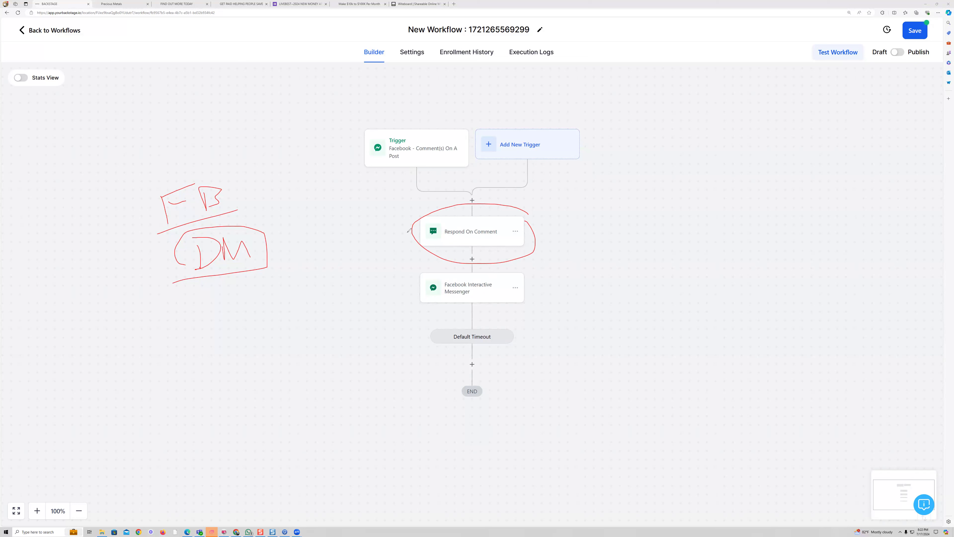
- Handwrite a boxed "Comment" note with arrows to Respond On Comment, circle Facebook Interactive Messenger, and clear the annotations
{"action": "left_click_drag", "start_coordinate": [234, 240], "coordinate": [168, 253]}
{"action": "mouse_move", "coordinate": [216, 305]}
{"action": "left_mouse_down"}
{"action": "mouse_move", "coordinate": [217, 320]}
{"action": "mouse_move", "coordinate": [264, 300]}
{"action": "mouse_move", "coordinate": [270, 287]}
{"action": "mouse_move", "coordinate": [296, 291]}
{"action": "left_mouse_up"}
{"action": "mouse_move", "coordinate": [416, 224]}
{"action": "left_mouse_down"}
{"action": "mouse_move", "coordinate": [316, 277]}
{"action": "mouse_move", "coordinate": [292, 305]}
{"action": "mouse_move", "coordinate": [304, 276]}
{"action": "mouse_move", "coordinate": [420, 241]}
{"action": "mouse_move", "coordinate": [414, 260]}
{"action": "left_mouse_up"}
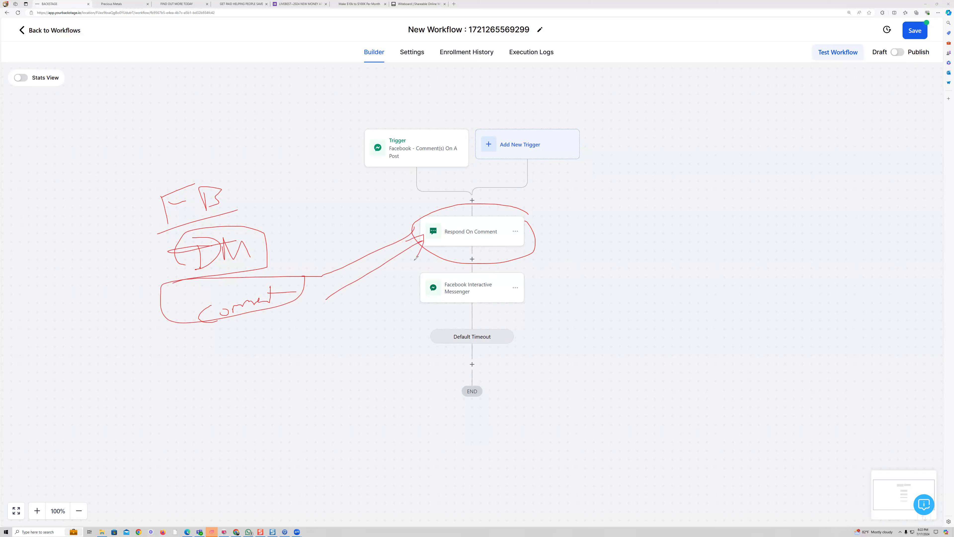
{"action": "left_click_drag", "start_coordinate": [479, 264], "coordinate": [487, 272]}
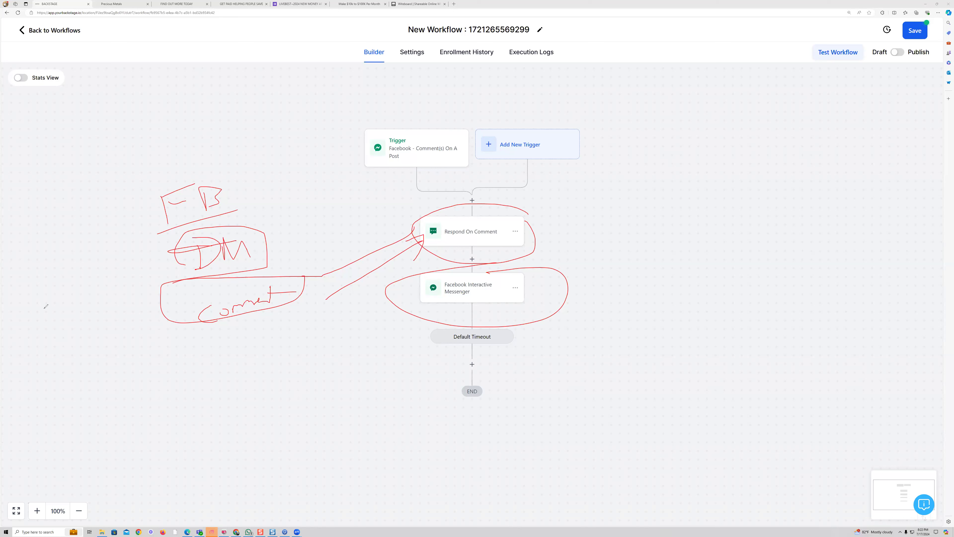
{"action": "key", "text": "e"}
{"action": "mouse_move", "coordinate": [42, 308]}
{"action": "left_mouse_down"}
{"action": "mouse_move", "coordinate": [170, 198]}
{"action": "mouse_move", "coordinate": [153, 243]}
{"action": "mouse_move", "coordinate": [253, 290]}
{"action": "mouse_move", "coordinate": [275, 286]}
{"action": "mouse_move", "coordinate": [297, 313]}
{"action": "left_mouse_up"}
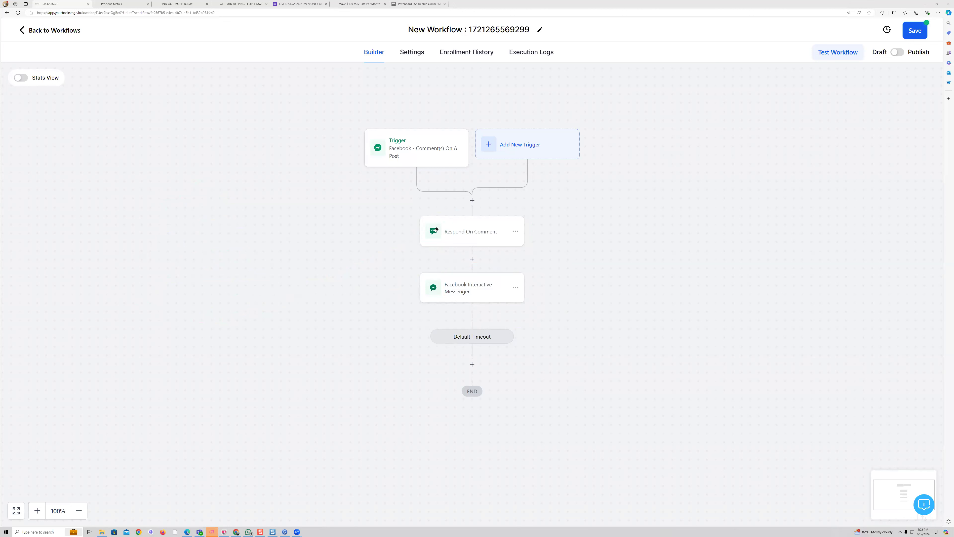
{"action": "key", "text": "Escape"}
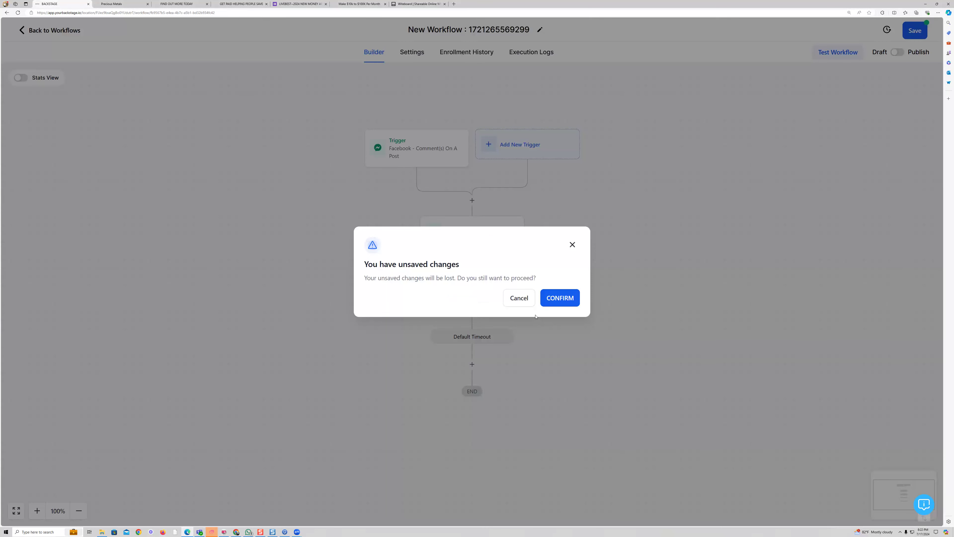
- Return to the workflow list and open the SKOOL Trainings community
{"action": "left_click", "coordinate": [519, 298]}
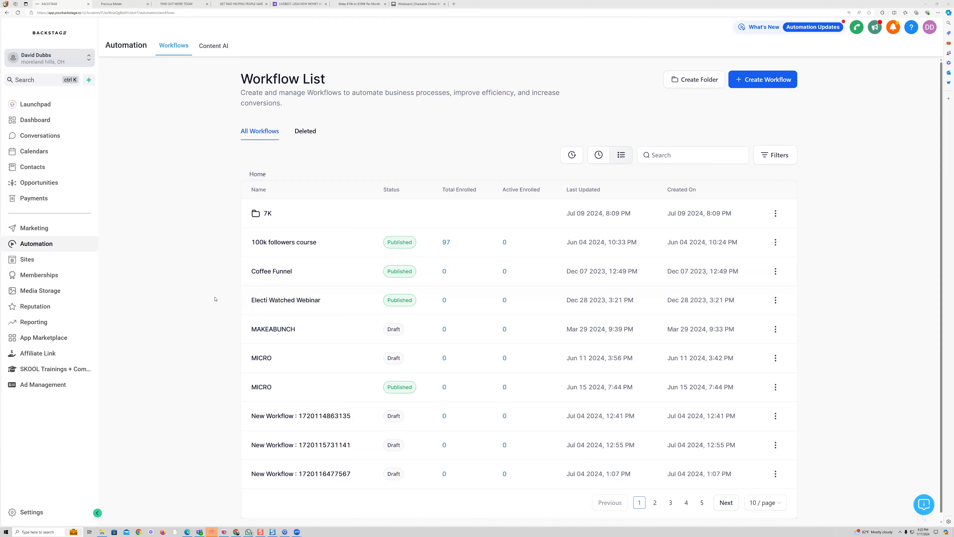
{"action": "mouse_move", "coordinate": [47, 156]}
{"action": "left_mouse_down"}
{"action": "mouse_move", "coordinate": [15, 180]}
{"action": "mouse_move", "coordinate": [46, 152]}
{"action": "left_mouse_up"}
{"action": "mouse_move", "coordinate": [115, 166]}
{"action": "left_mouse_down"}
{"action": "mouse_move", "coordinate": [78, 168]}
{"action": "mouse_move", "coordinate": [87, 174]}
{"action": "left_mouse_up"}
{"action": "left_click", "coordinate": [94, 166]}
{"action": "left_click", "coordinate": [87, 166]}
{"action": "left_click", "coordinate": [67, 164]}
{"action": "left_click", "coordinate": [53, 368]}
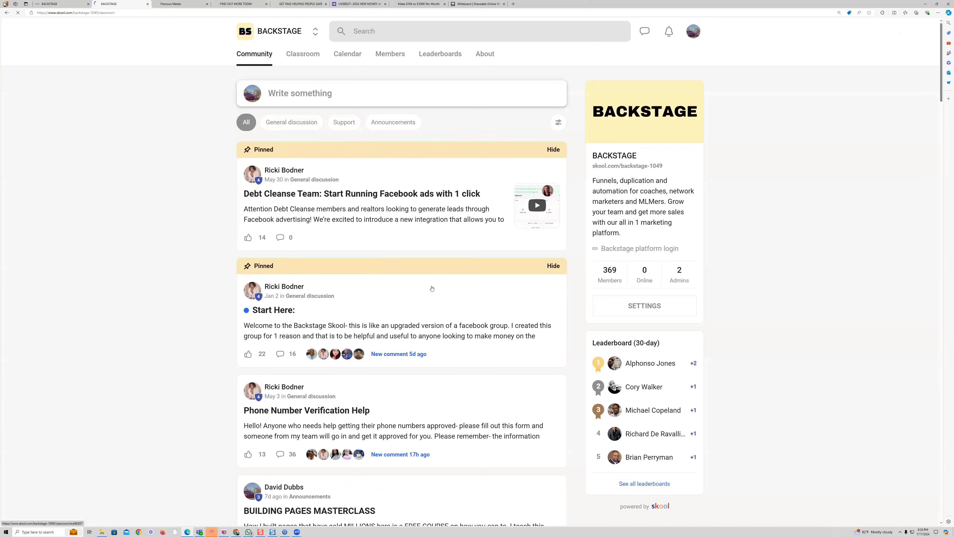
- Open the 7k Metals classroom course and view its silver and gold social media posts, selecting the sample about tangible assets
{"action": "scroll", "coordinate": [561, 324], "scroll_direction": "down", "scroll_amount": 3}
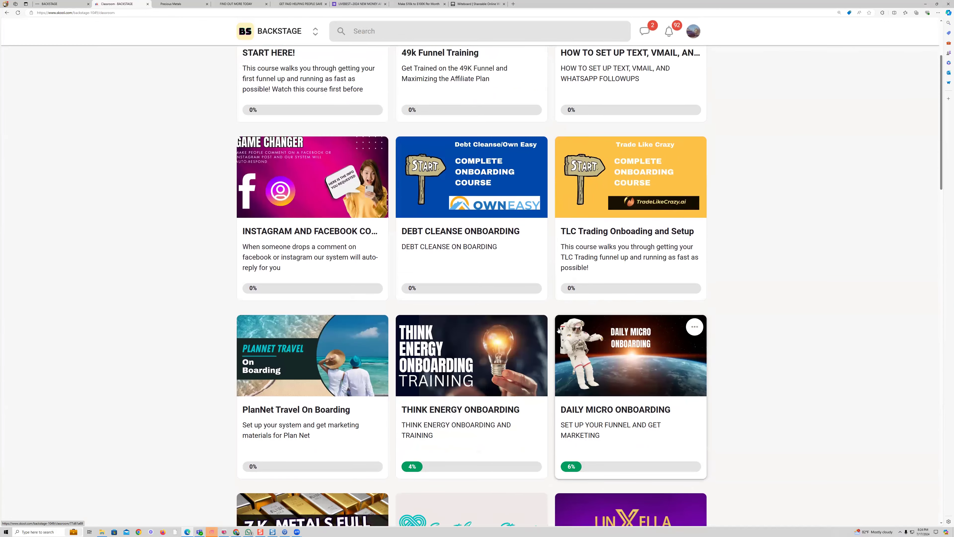
{"action": "scroll", "coordinate": [559, 330], "scroll_direction": "down", "scroll_amount": 5}
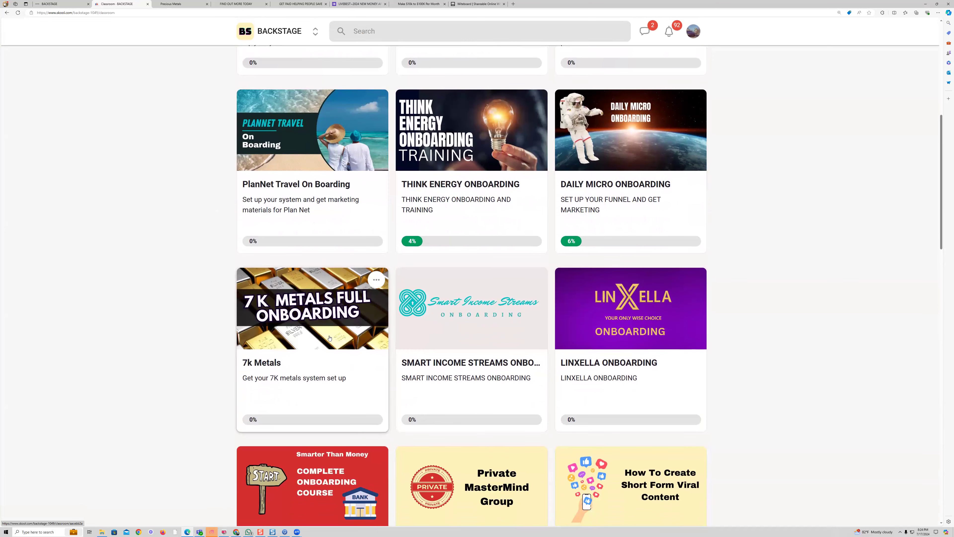
{"action": "left_click", "coordinate": [329, 339]}
{"action": "left_click", "coordinate": [315, 230]}
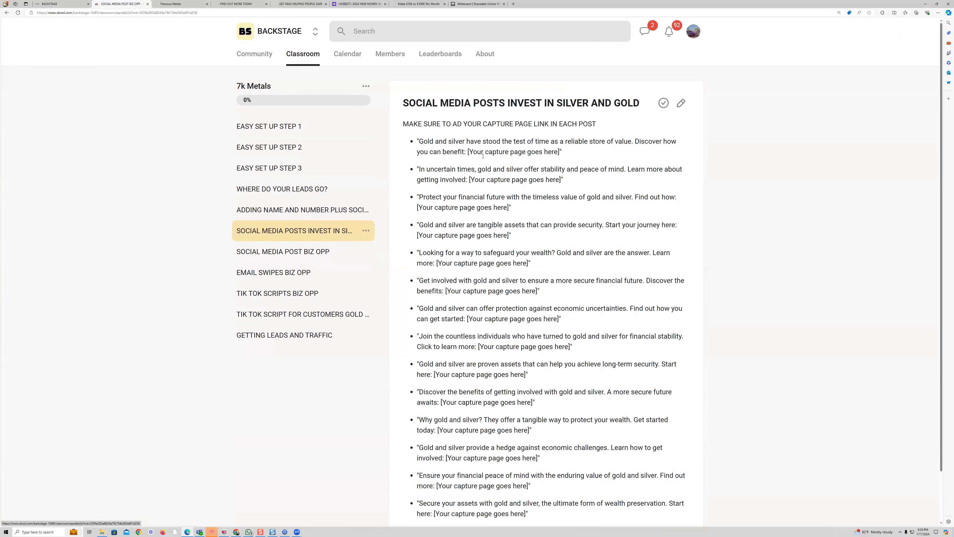
{"action": "left_click_drag", "start_coordinate": [416, 225], "coordinate": [513, 236]}
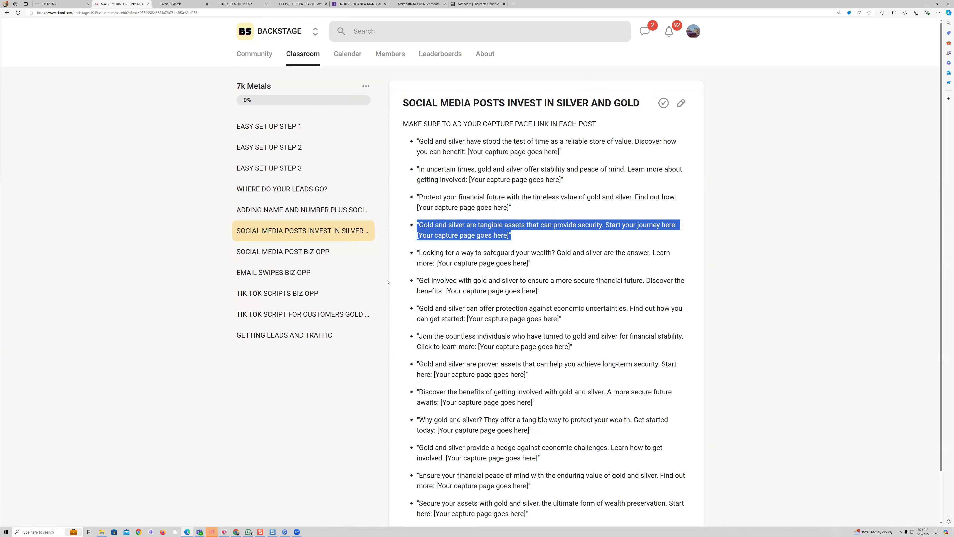
- Look through the 7k Metals lessons on Biz Opp social media posts, TikTok scripts and email swipes
{"action": "left_click", "coordinate": [307, 252]}
{"action": "left_click", "coordinate": [317, 294]}
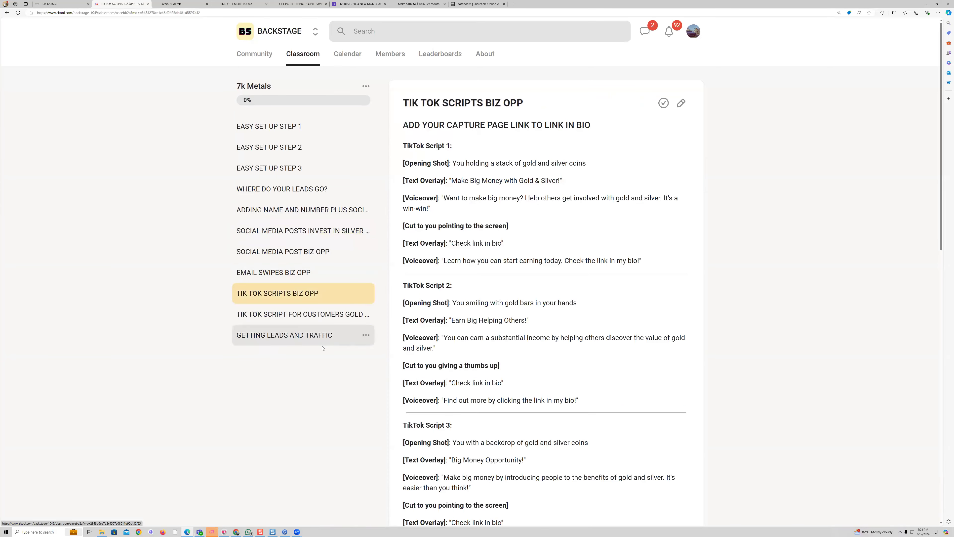
{"action": "left_click", "coordinate": [293, 283]}
{"action": "scroll", "coordinate": [453, 223], "scroll_direction": "down", "scroll_amount": 3}
{"action": "scroll", "coordinate": [454, 223], "scroll_direction": "up", "scroll_amount": 3}
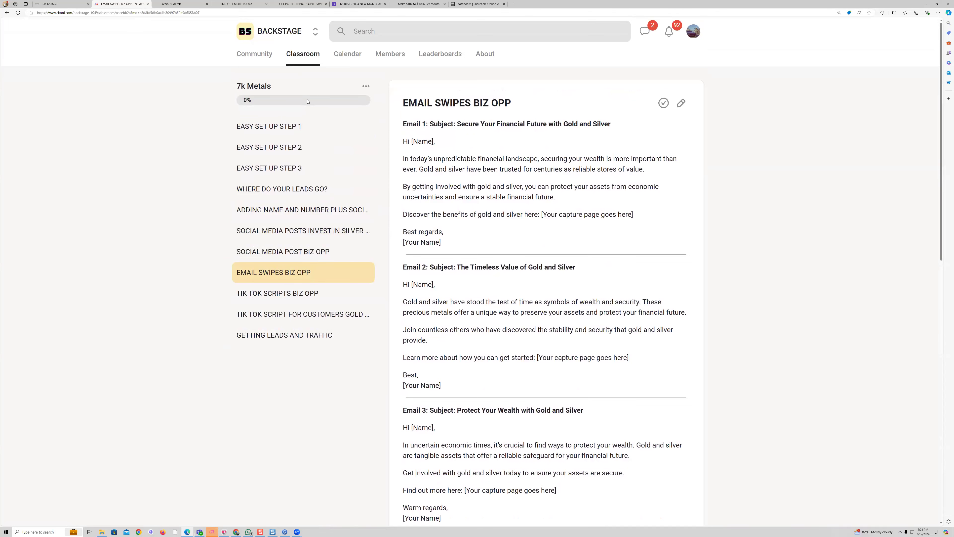
- Return to the classroom overview and browse the available onboarding and marketing courses
{"action": "left_click", "coordinate": [304, 59]}
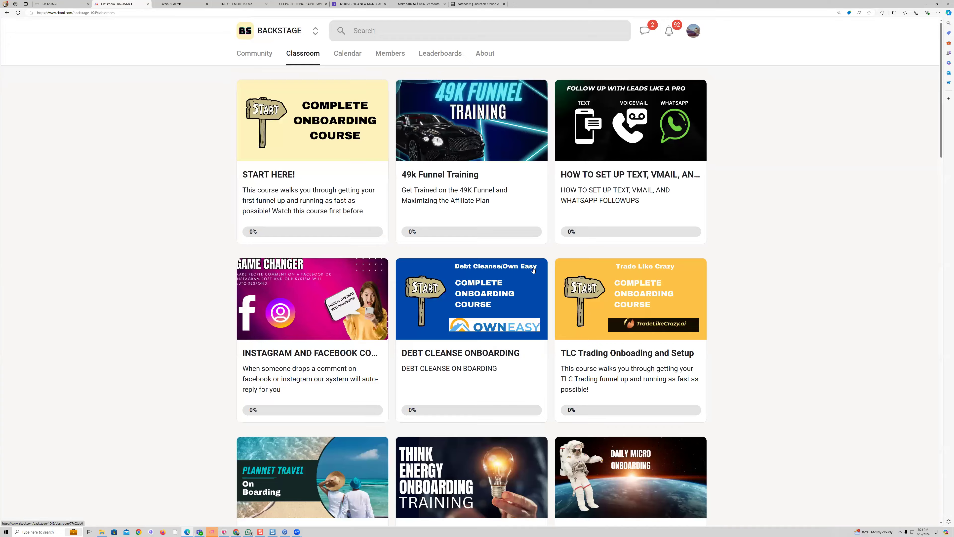
{"action": "scroll", "coordinate": [462, 300], "scroll_direction": "down", "scroll_amount": 5}
{"action": "scroll", "coordinate": [462, 300], "scroll_direction": "down", "scroll_amount": 5}
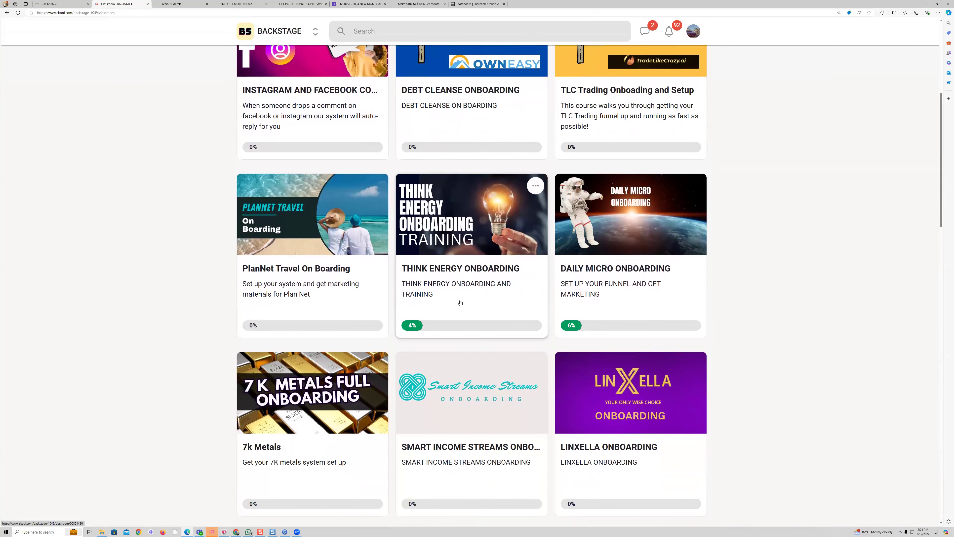
{"action": "scroll", "coordinate": [494, 310], "scroll_direction": "down", "scroll_amount": 2}
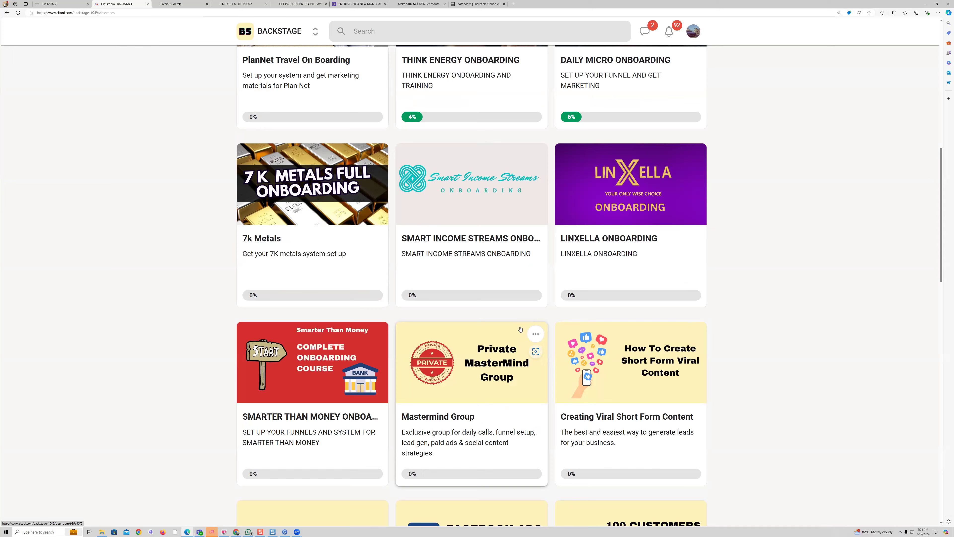
{"action": "scroll", "coordinate": [777, 293], "scroll_direction": "down", "scroll_amount": 4}
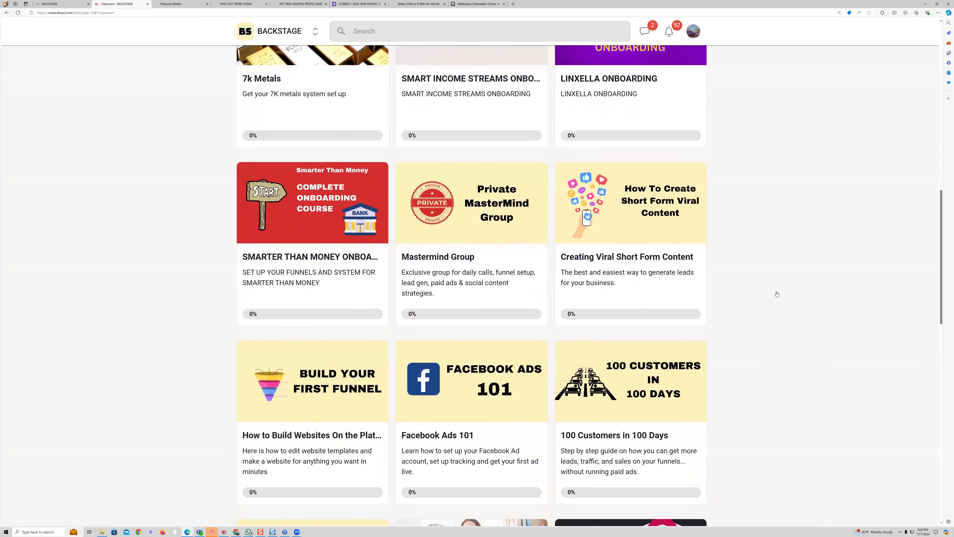
{"action": "scroll", "coordinate": [742, 288], "scroll_direction": "down", "scroll_amount": 3}
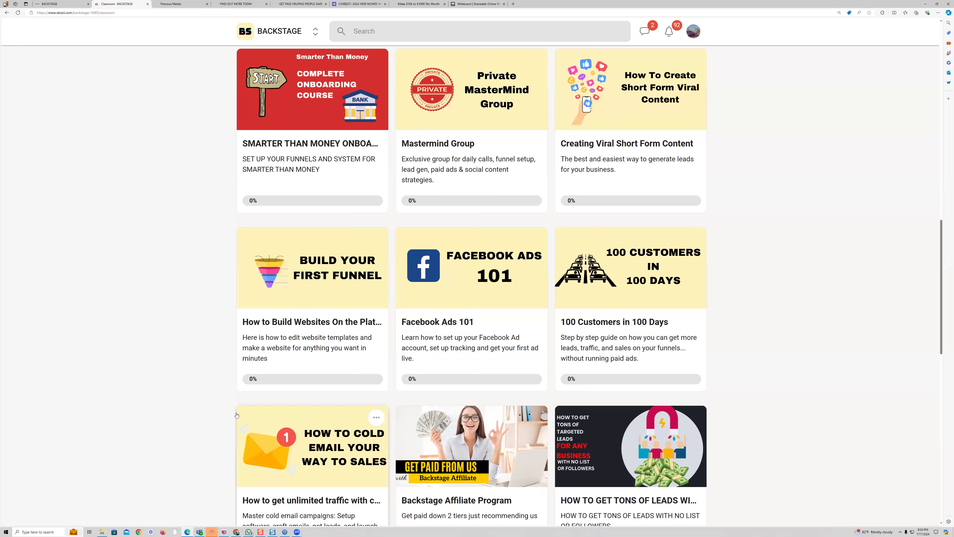
- Circle the Facebook Ads 101 and 100 Customers in 100 Days courses on screen, and clear the annotations
{"action": "mouse_move", "coordinate": [537, 248]}
{"action": "left_mouse_down"}
{"action": "mouse_move", "coordinate": [411, 395]}
{"action": "mouse_move", "coordinate": [492, 249]}
{"action": "left_mouse_up"}
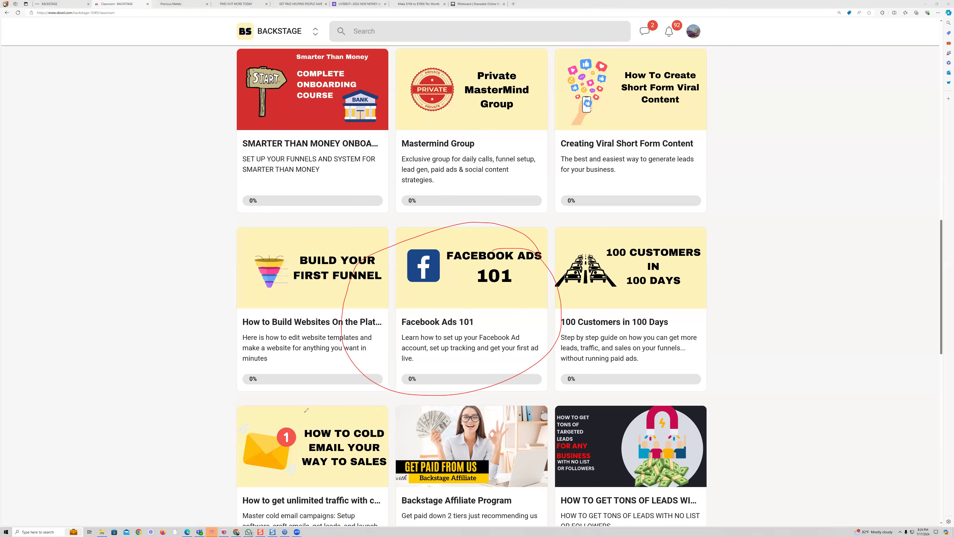
{"action": "mouse_move", "coordinate": [699, 276]}
{"action": "left_mouse_down"}
{"action": "mouse_move", "coordinate": [649, 220]}
{"action": "mouse_move", "coordinate": [661, 263]}
{"action": "left_mouse_up"}
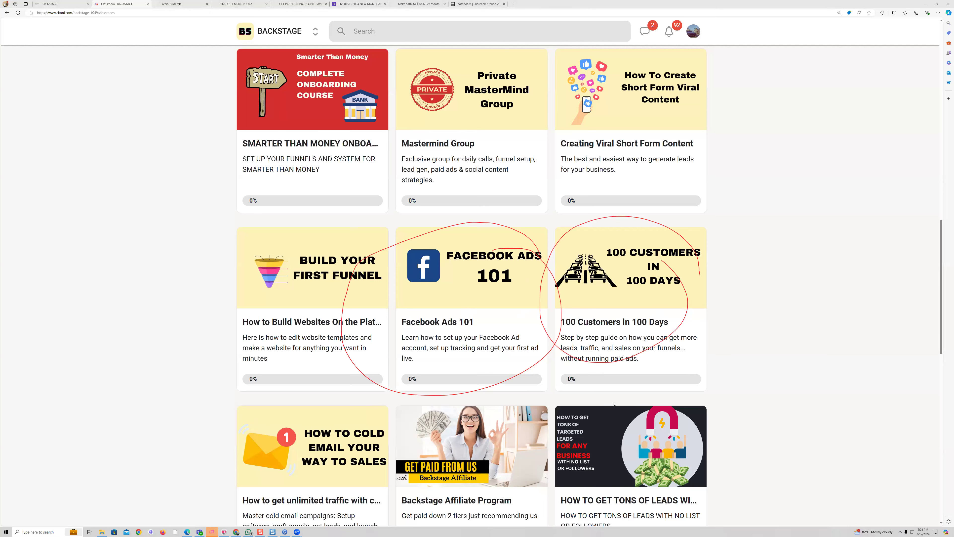
{"action": "scroll", "coordinate": [614, 404], "scroll_direction": "down", "scroll_amount": 2}
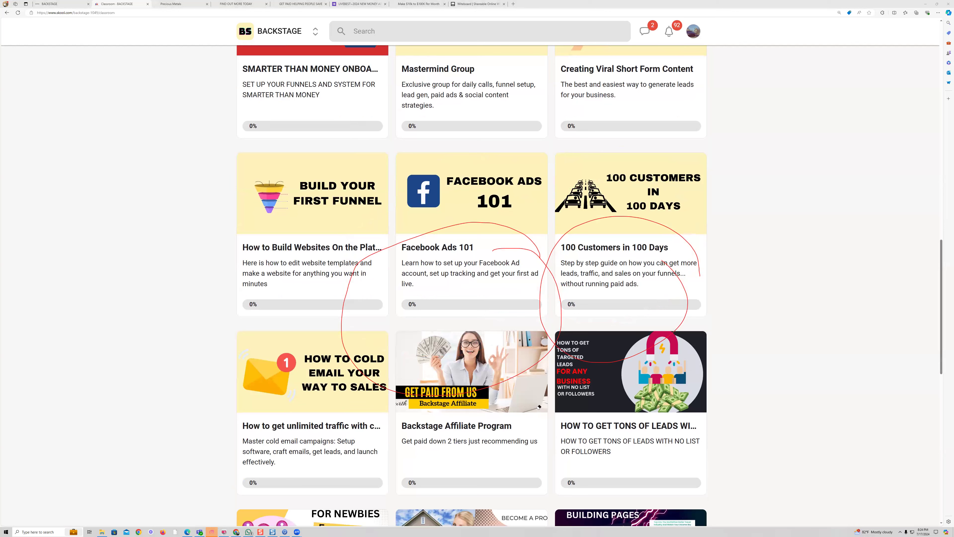
{"action": "left_click", "coordinate": [510, 377]}
{"action": "left_click", "coordinate": [569, 355]}
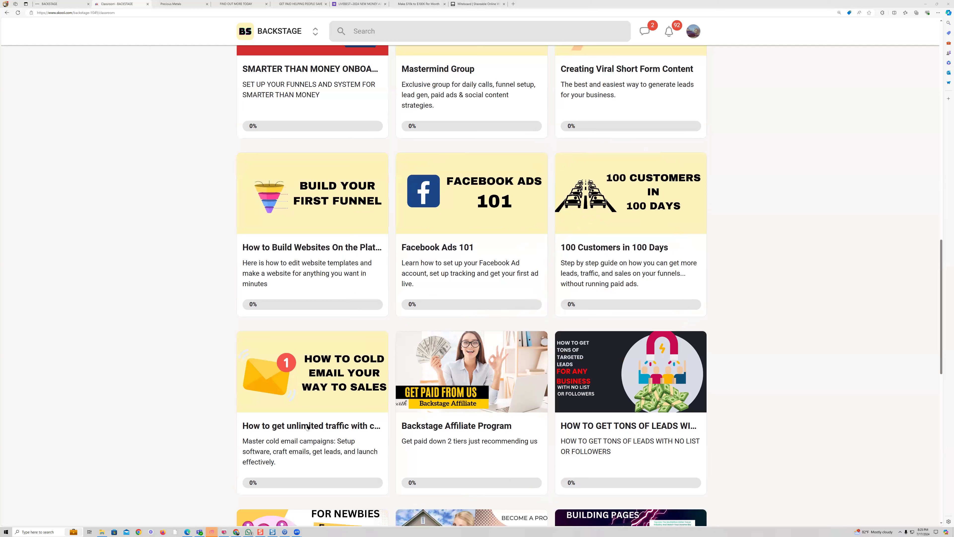
- Circle the How to Get Tons of Leads course, draw an arrow to it, and browse the courses below
{"action": "mouse_move", "coordinate": [753, 357]}
{"action": "left_mouse_down"}
{"action": "mouse_move", "coordinate": [543, 361]}
{"action": "mouse_move", "coordinate": [579, 472]}
{"action": "mouse_move", "coordinate": [685, 336]}
{"action": "left_mouse_up"}
{"action": "left_click_drag", "start_coordinate": [825, 331], "coordinate": [815, 339]}
{"action": "mouse_move", "coordinate": [737, 403]}
{"action": "left_mouse_down"}
{"action": "mouse_move", "coordinate": [729, 399]}
{"action": "mouse_move", "coordinate": [743, 423]}
{"action": "mouse_move", "coordinate": [740, 391]}
{"action": "left_mouse_up"}
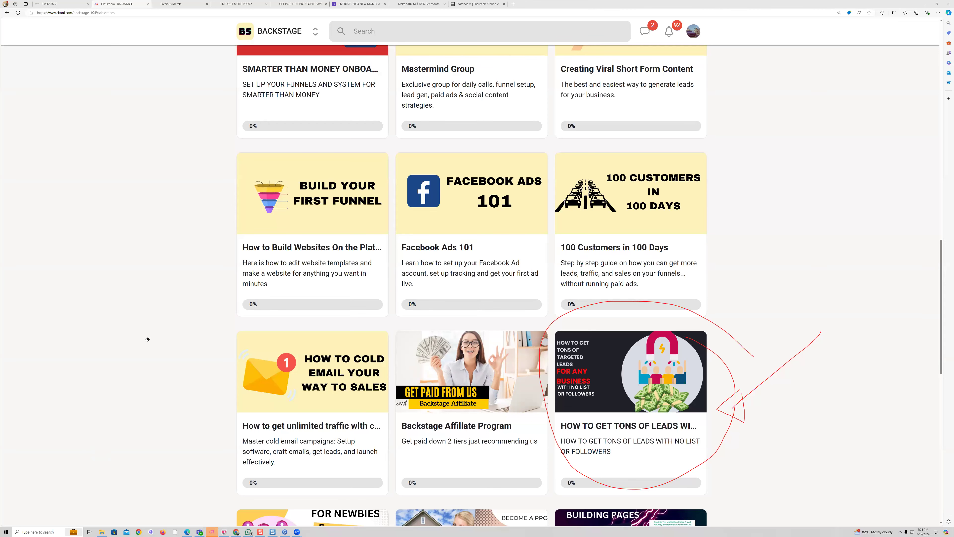
{"action": "scroll", "coordinate": [559, 446], "scroll_direction": "down", "scroll_amount": 8}
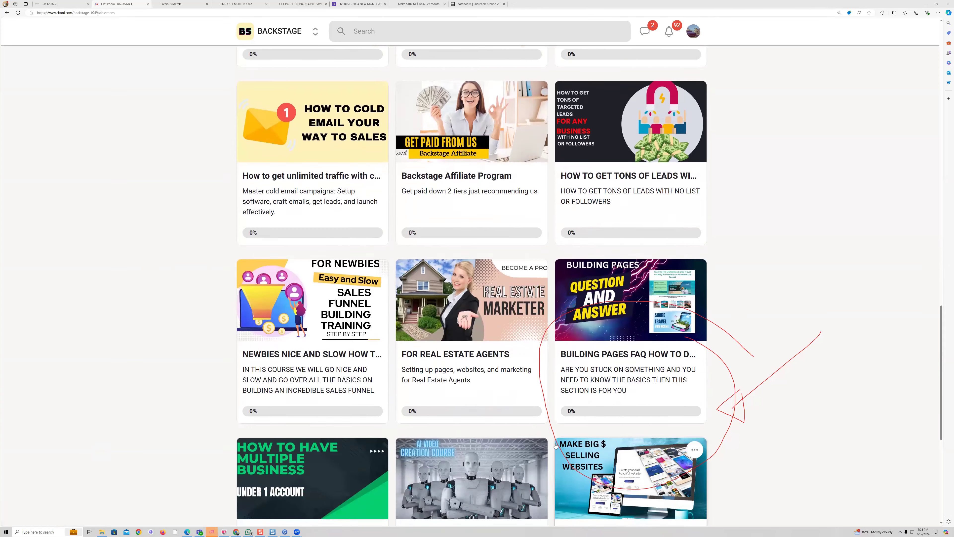
- Circle the AI video creation, AI Spokesperson and How to Build Courses cards on screen, and clear all the annotations
{"action": "scroll", "coordinate": [559, 446], "scroll_direction": "down", "scroll_amount": 2}
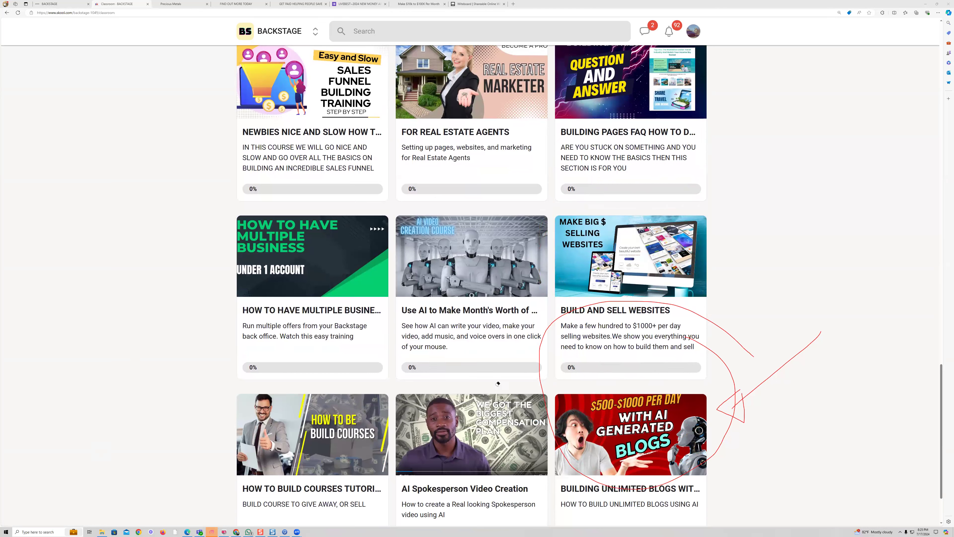
{"action": "left_click", "coordinate": [543, 373]}
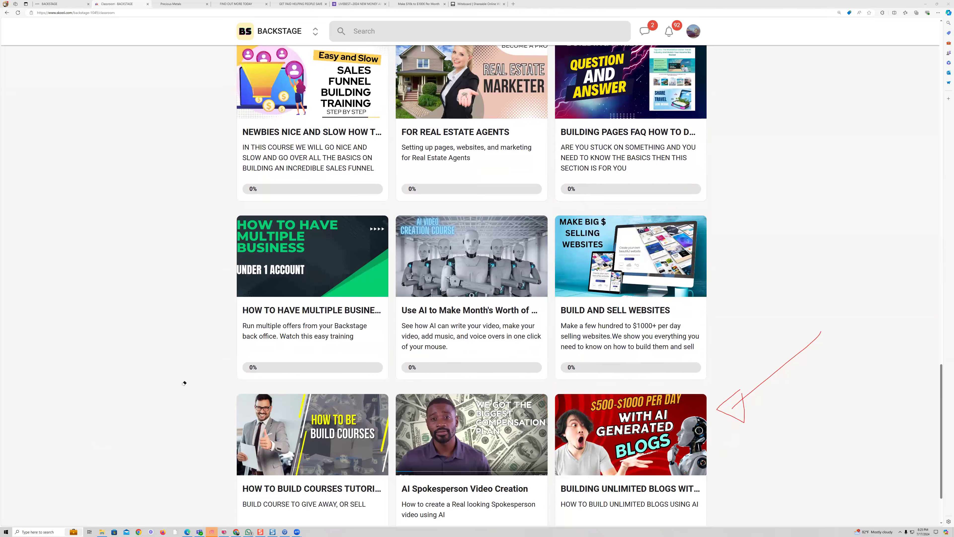
{"action": "left_click_drag", "start_coordinate": [471, 205], "coordinate": [422, 201]}
{"action": "mouse_move", "coordinate": [481, 380]}
{"action": "left_mouse_down"}
{"action": "mouse_move", "coordinate": [554, 433]}
{"action": "mouse_move", "coordinate": [437, 493]}
{"action": "left_mouse_up"}
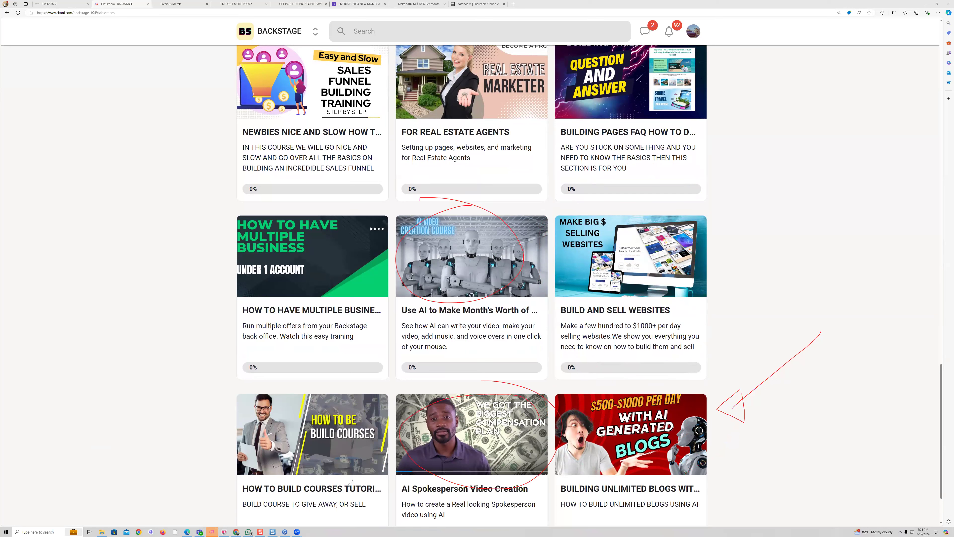
{"action": "left_click_drag", "start_coordinate": [288, 380], "coordinate": [358, 500]}
{"action": "key", "text": "ctrl+z"}
{"action": "mouse_move", "coordinate": [737, 407]}
{"action": "left_mouse_down"}
{"action": "mouse_move", "coordinate": [735, 417]}
{"action": "mouse_move", "coordinate": [743, 398]}
{"action": "left_mouse_up"}
{"action": "left_click", "coordinate": [559, 417]}
{"action": "left_click", "coordinate": [485, 297]}
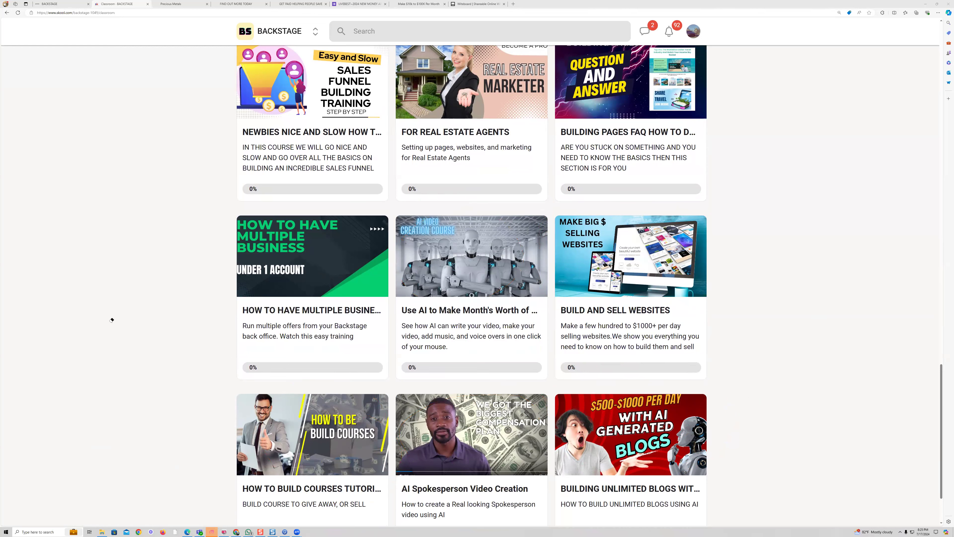
- Switch back to Backstage and open the outline of the Million Dollar Page Masterclass product under the Memberships courses
{"action": "left_click", "coordinate": [71, 5]}
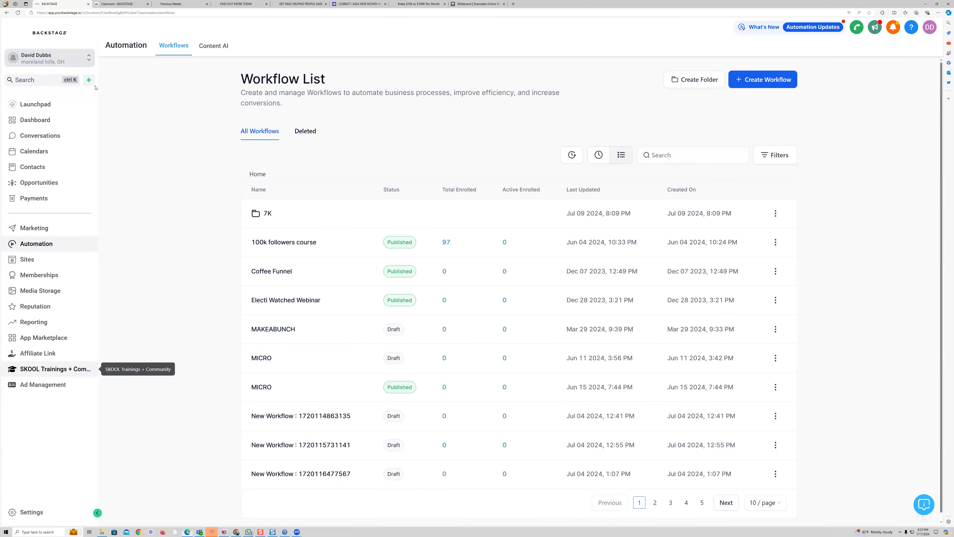
{"action": "left_click", "coordinate": [68, 274]}
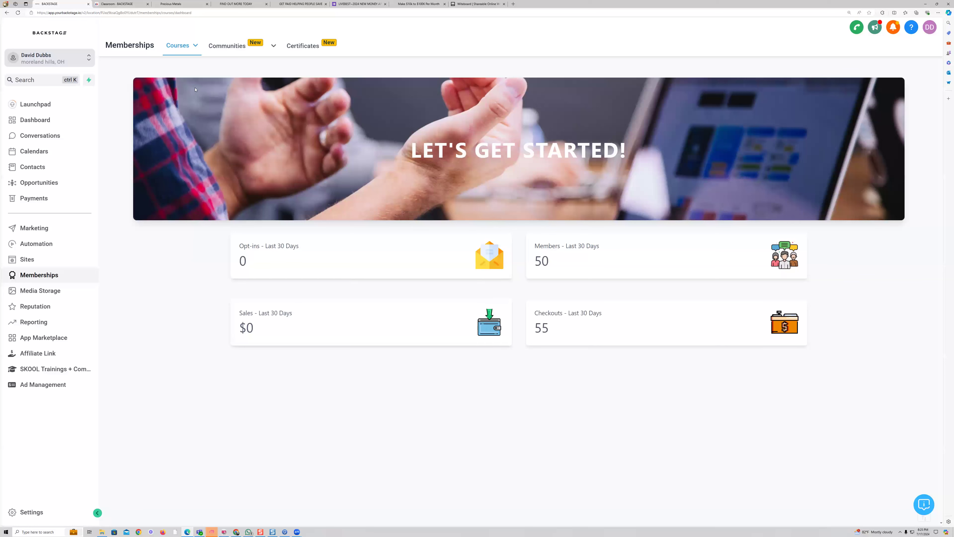
{"action": "mouse_move", "coordinate": [186, 46]}
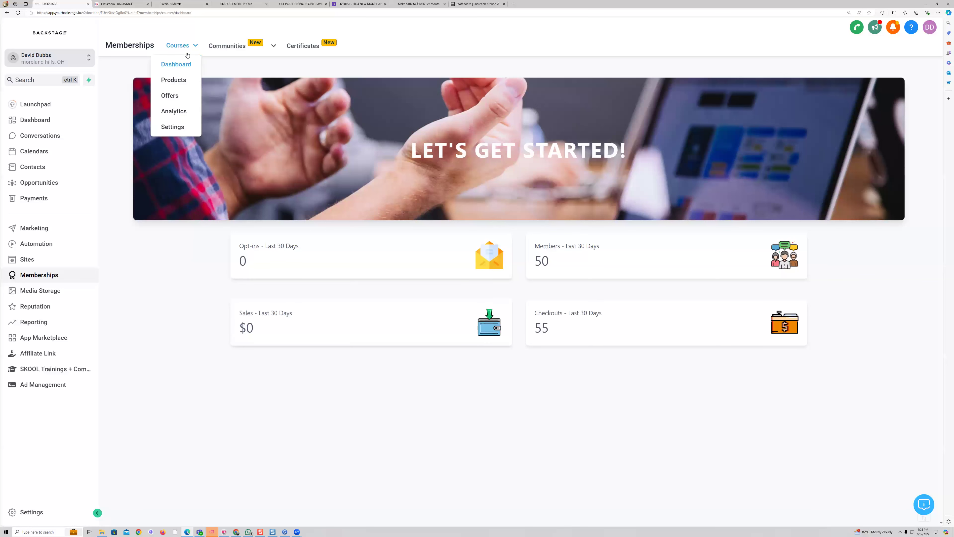
{"action": "left_click", "coordinate": [188, 83]}
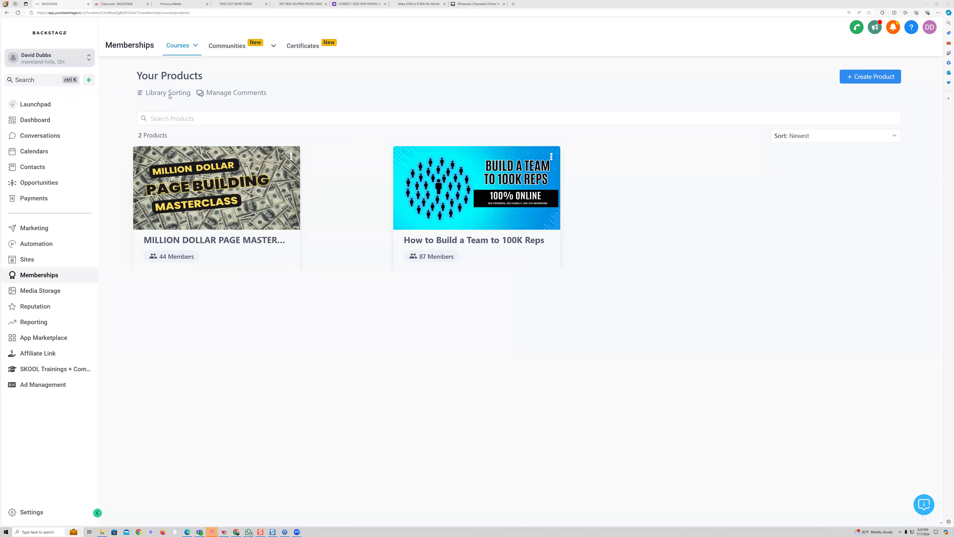
{"action": "left_click", "coordinate": [220, 213]}
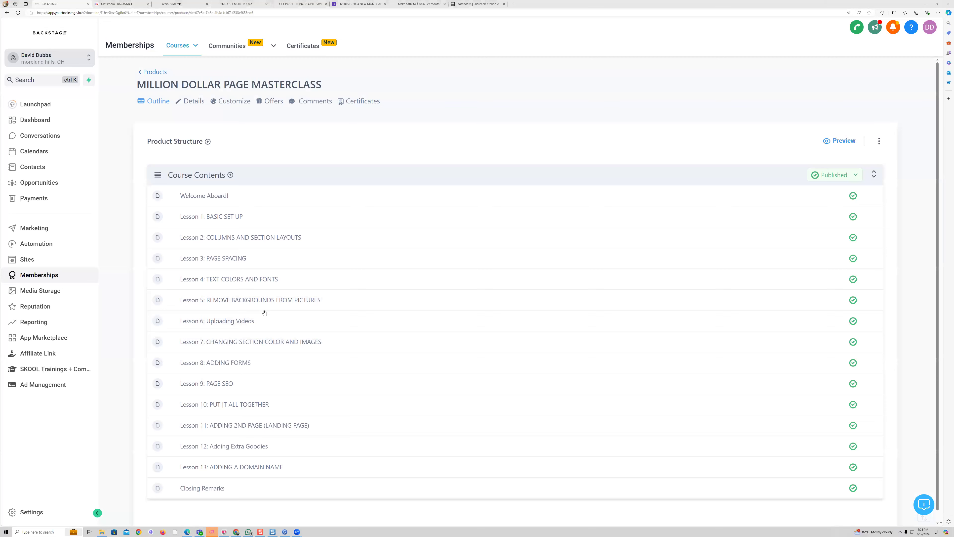
- Preview the masterclass as a student and look through its lessons from Welcome Aboard to Lesson 4: Text Colors and Fonts
{"action": "left_click", "coordinate": [840, 144]}
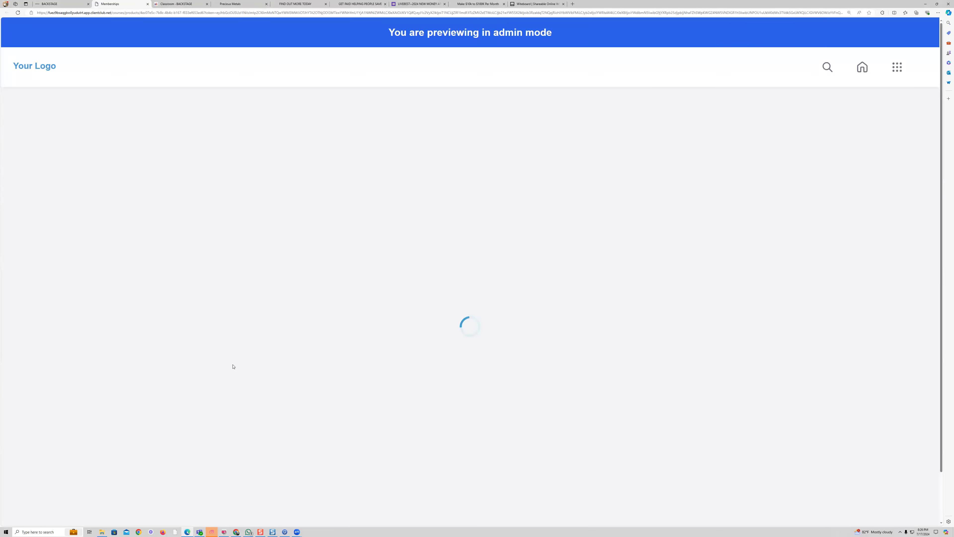
{"action": "scroll", "coordinate": [509, 357], "scroll_direction": "down", "scroll_amount": 3}
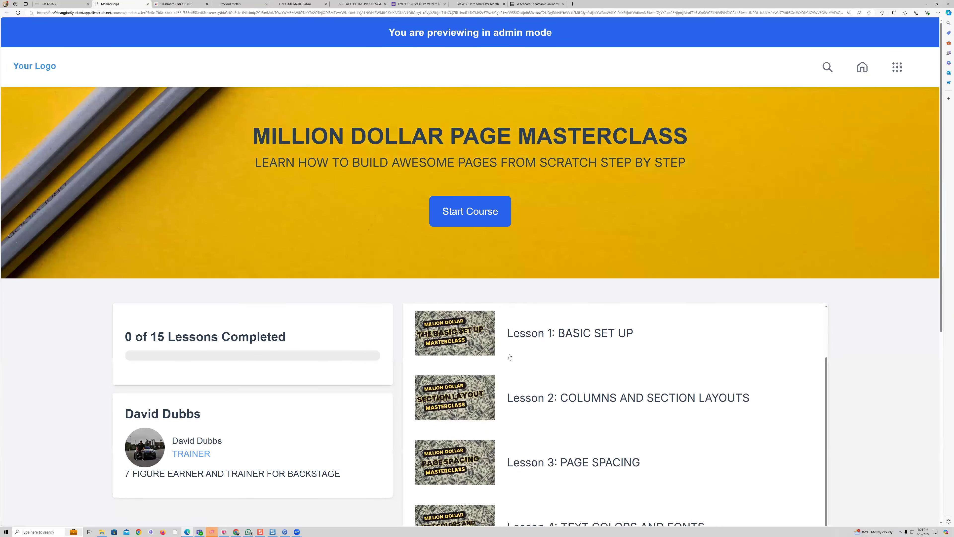
{"action": "scroll", "coordinate": [566, 346], "scroll_direction": "up", "scroll_amount": 3}
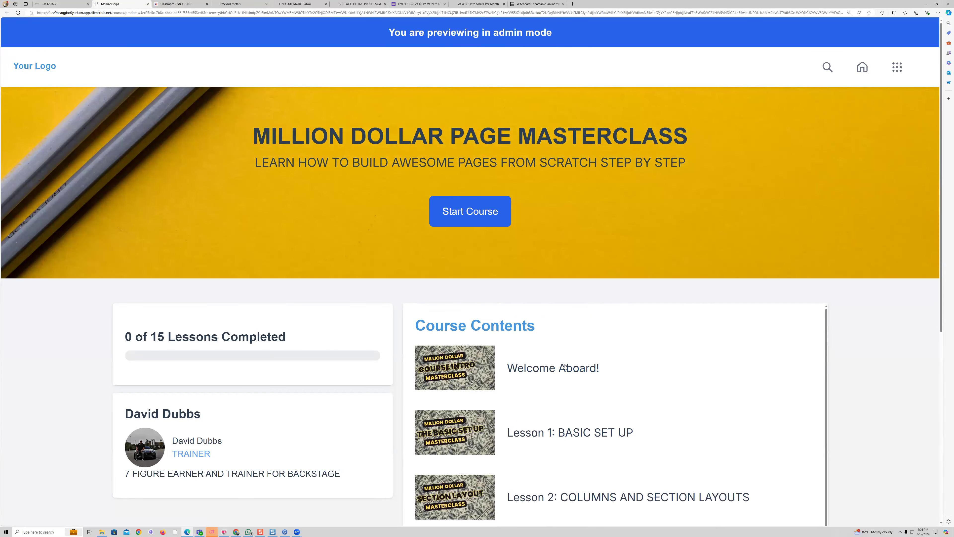
{"action": "left_click", "coordinate": [565, 367]}
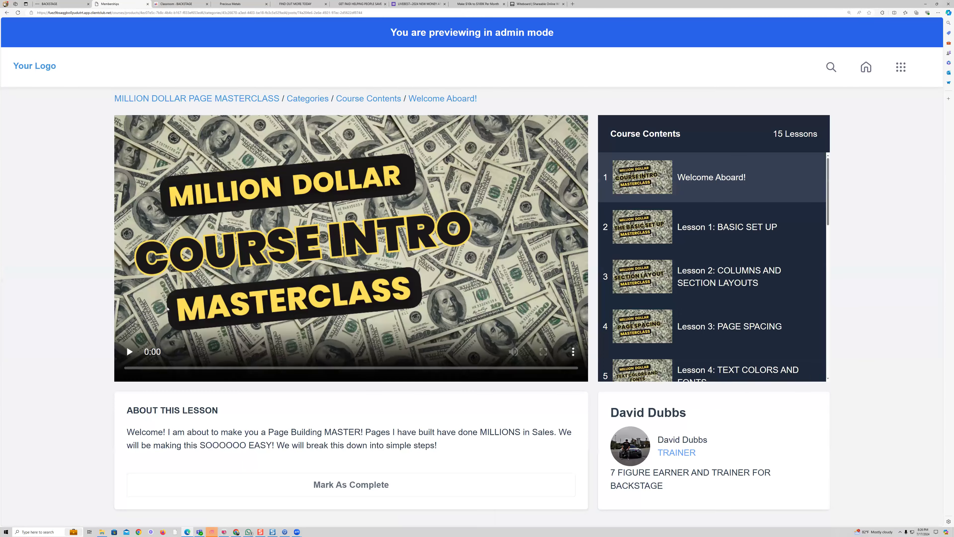
{"action": "left_click", "coordinate": [693, 221]}
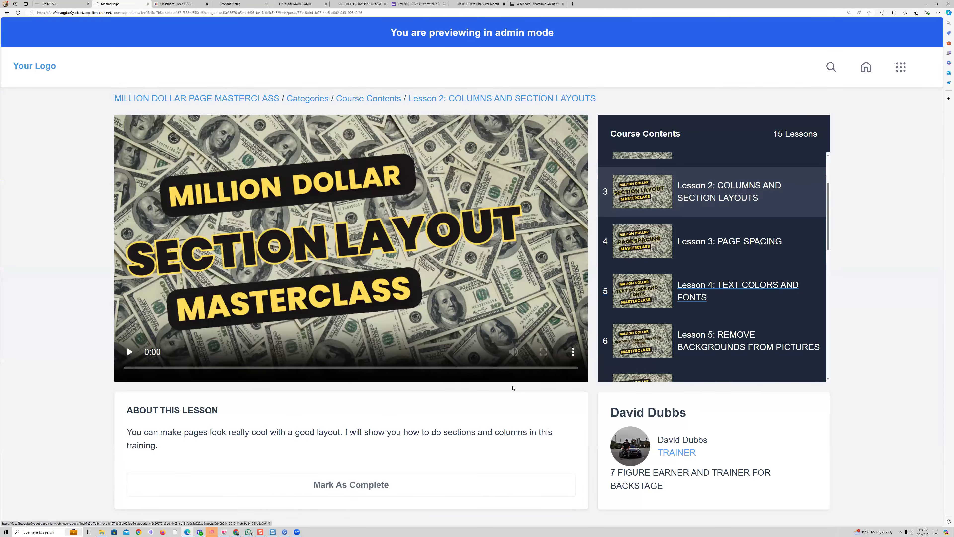
{"action": "left_click", "coordinate": [699, 291]}
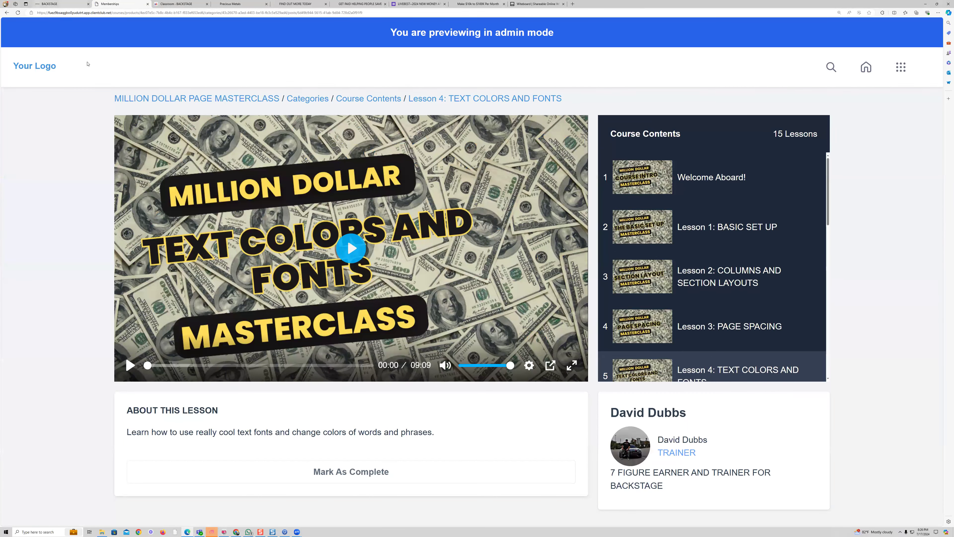
- Preview the Million Dollar Page Building Masterclass offer from the course offers and examine its email and full name checkout fields
{"action": "key", "text": "ctrl+shift+Tab"}
{"action": "left_click", "coordinate": [150, 69]}
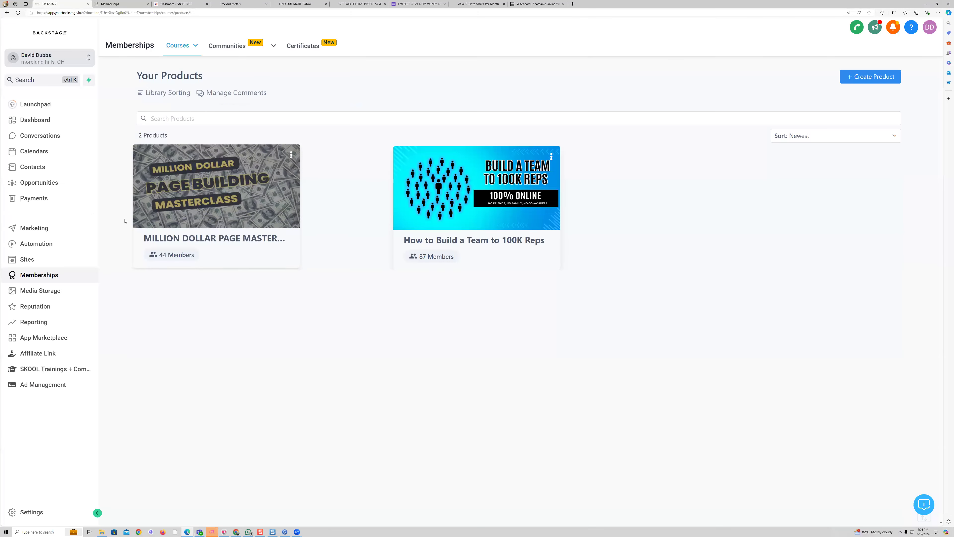
{"action": "mouse_move", "coordinate": [182, 72]}
{"action": "left_click", "coordinate": [170, 95]}
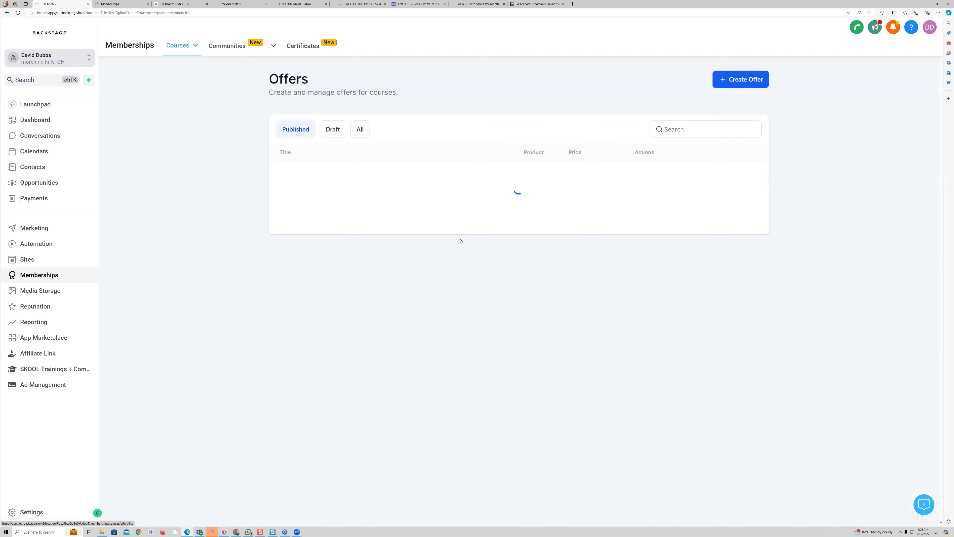
{"action": "left_click", "coordinate": [704, 180]}
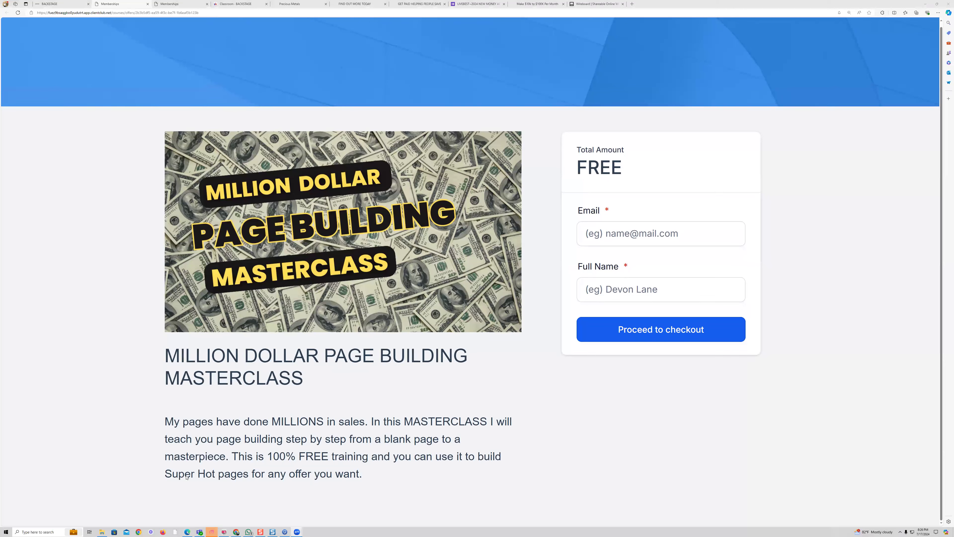
{"action": "left_click", "coordinate": [615, 234]}
{"action": "left_click", "coordinate": [623, 298]}
- Return to the course offers and sketch a box labelled Training with one arrow leading in and one leading out
{"action": "left_click", "coordinate": [56, 4]}
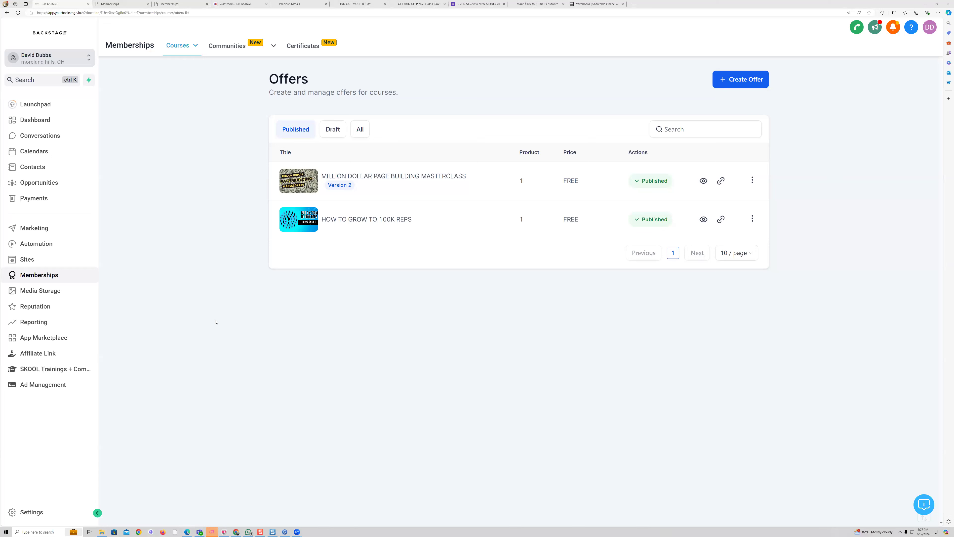
{"action": "mouse_move", "coordinate": [300, 330]}
{"action": "left_mouse_down"}
{"action": "mouse_move", "coordinate": [432, 429]}
{"action": "mouse_move", "coordinate": [316, 316]}
{"action": "left_mouse_up"}
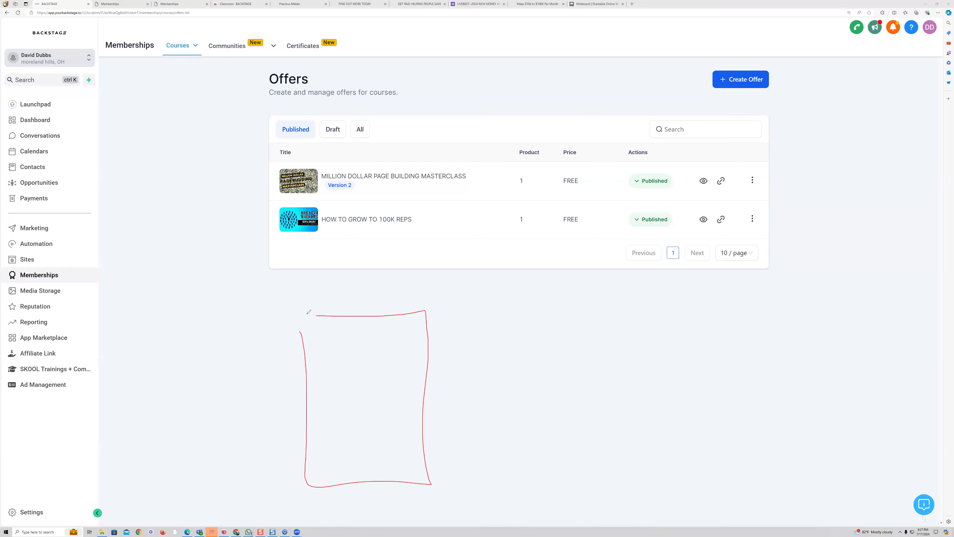
{"action": "mouse_move", "coordinate": [231, 419]}
{"action": "left_mouse_down"}
{"action": "mouse_move", "coordinate": [278, 409]}
{"action": "mouse_move", "coordinate": [278, 420]}
{"action": "left_mouse_up"}
{"action": "mouse_move", "coordinate": [323, 339]}
{"action": "left_mouse_down"}
{"action": "mouse_move", "coordinate": [338, 338]}
{"action": "mouse_move", "coordinate": [339, 356]}
{"action": "mouse_move", "coordinate": [387, 333]}
{"action": "mouse_move", "coordinate": [381, 339]}
{"action": "mouse_move", "coordinate": [409, 336]}
{"action": "mouse_move", "coordinate": [411, 355]}
{"action": "left_mouse_up"}
{"action": "mouse_move", "coordinate": [340, 399]}
{"action": "left_mouse_down"}
{"action": "mouse_move", "coordinate": [500, 386]}
{"action": "mouse_move", "coordinate": [505, 400]}
{"action": "left_mouse_up"}
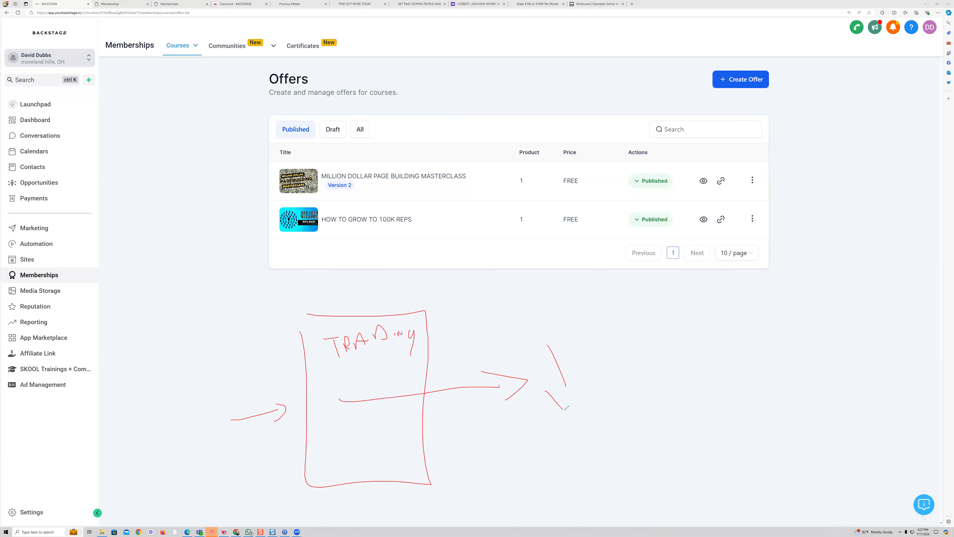
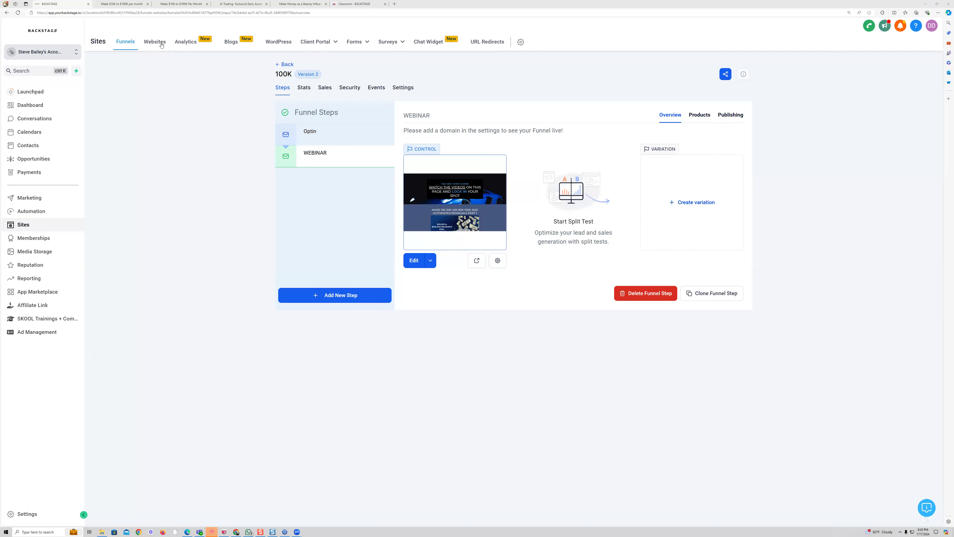
- Look at the account's Websites and Funnels lists and the sub-account list, ending on Websites
{"action": "left_click", "coordinate": [149, 45]}
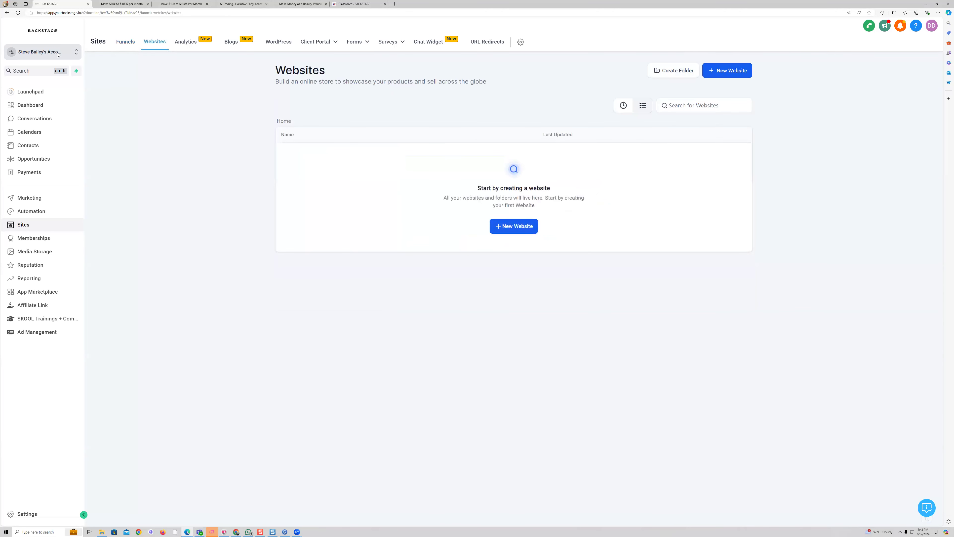
{"action": "left_click", "coordinate": [75, 61]}
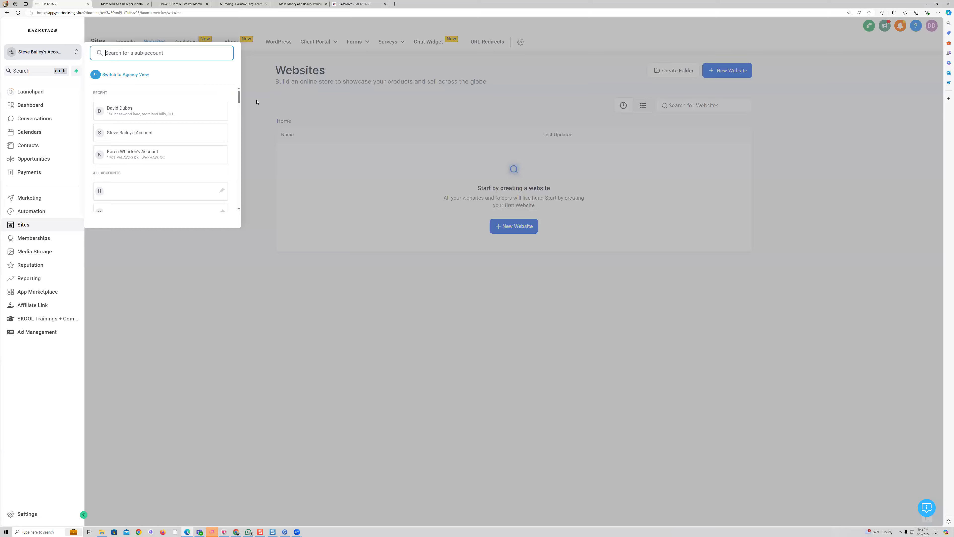
{"action": "left_click", "coordinate": [246, 109]}
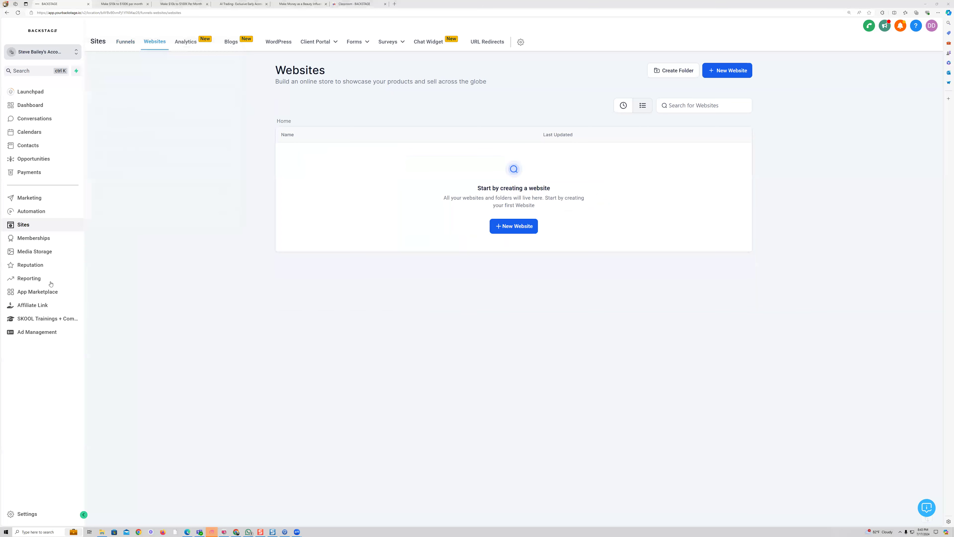
{"action": "left_click", "coordinate": [125, 41]}
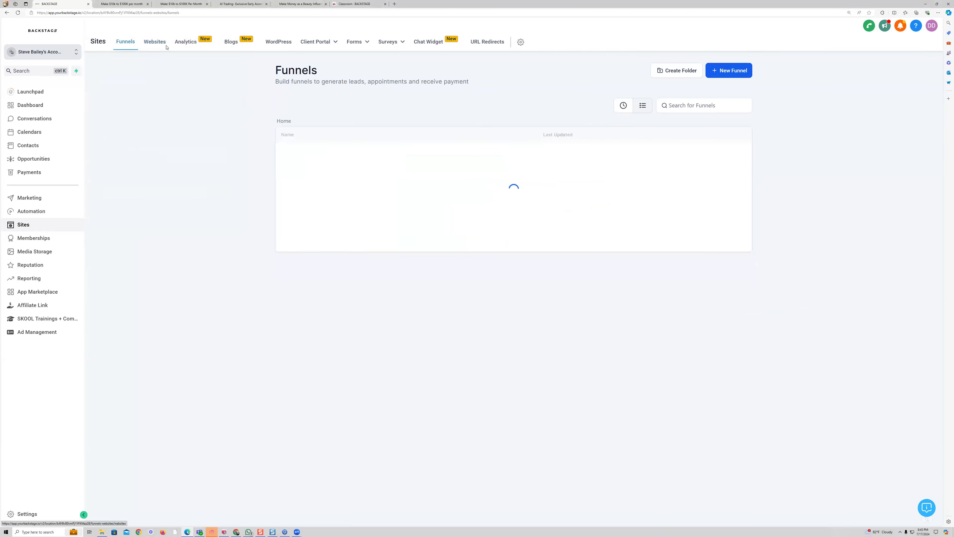
{"action": "left_click", "coordinate": [154, 41]}
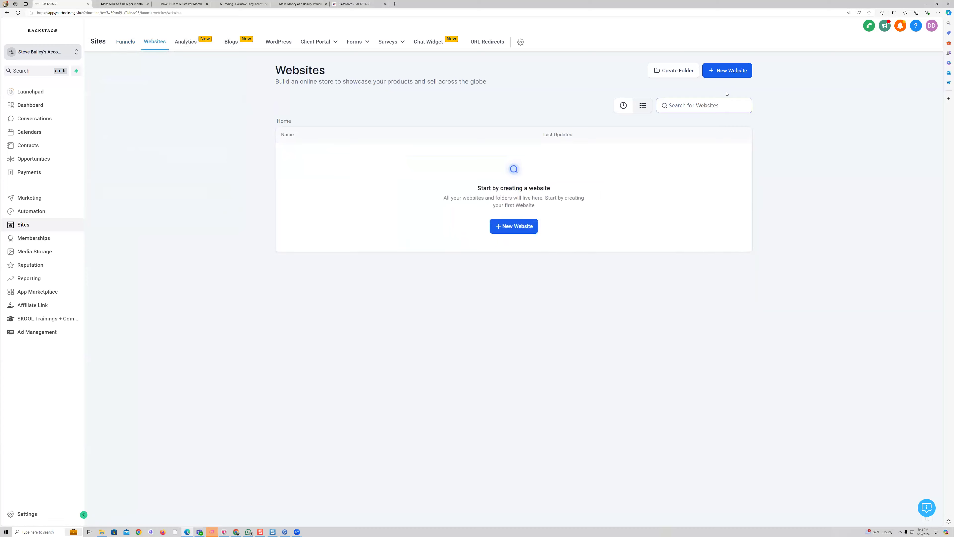
- Start a new website from templates and filter the template library to the Real Estate category
{"action": "left_click", "coordinate": [722, 77]}
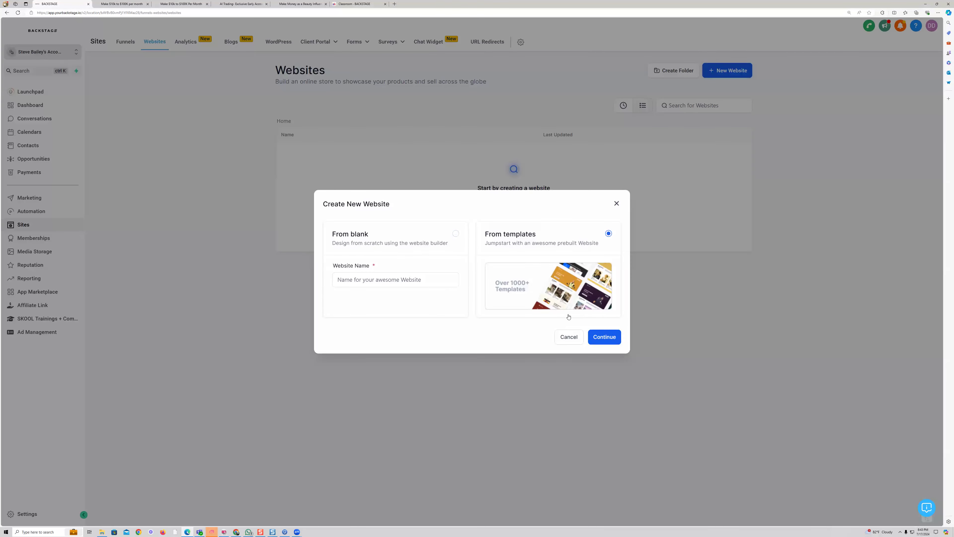
{"action": "left_click", "coordinate": [605, 337]}
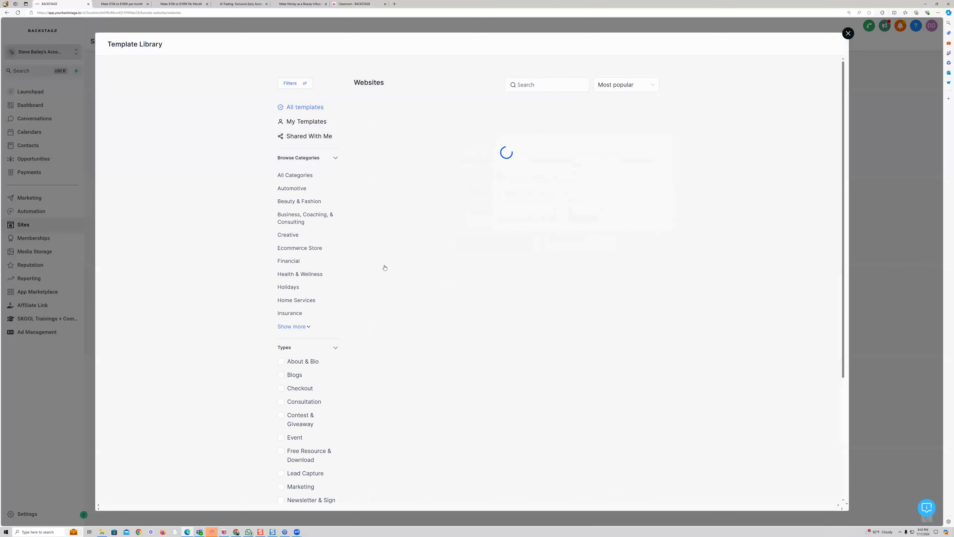
{"action": "left_click", "coordinate": [299, 327]}
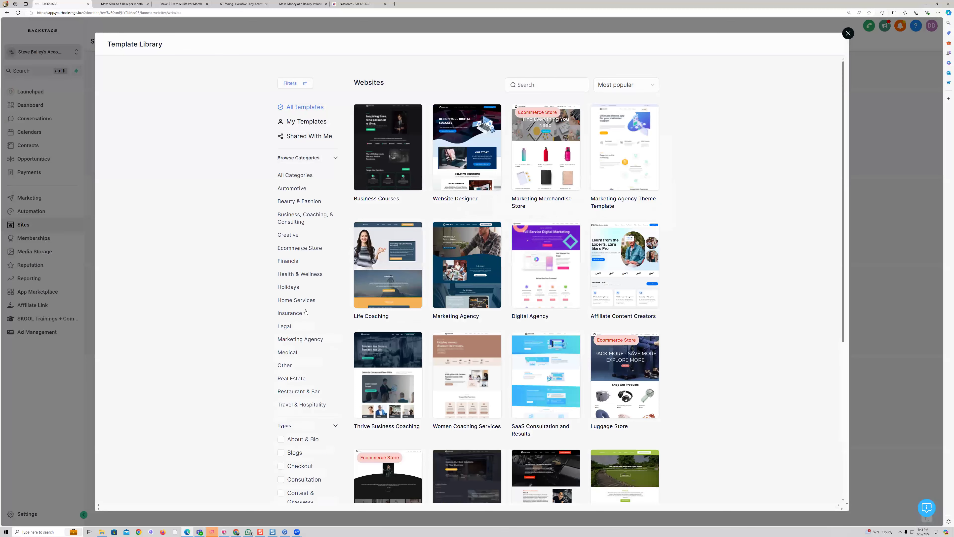
{"action": "scroll", "coordinate": [312, 315], "scroll_direction": "down", "scroll_amount": 2}
{"action": "scroll", "coordinate": [311, 316], "scroll_direction": "down", "scroll_amount": 3}
{"action": "left_click", "coordinate": [303, 303]}
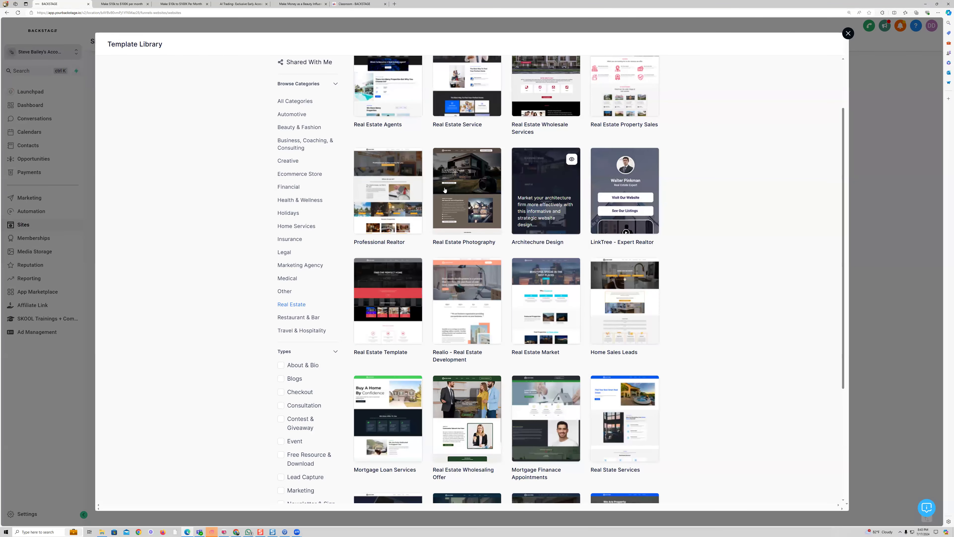
- Browse the Real Estate website templates, load more of them, and close the template library
{"action": "scroll", "coordinate": [445, 304], "scroll_direction": "down", "scroll_amount": 1}
{"action": "scroll", "coordinate": [445, 305], "scroll_direction": "down", "scroll_amount": 4}
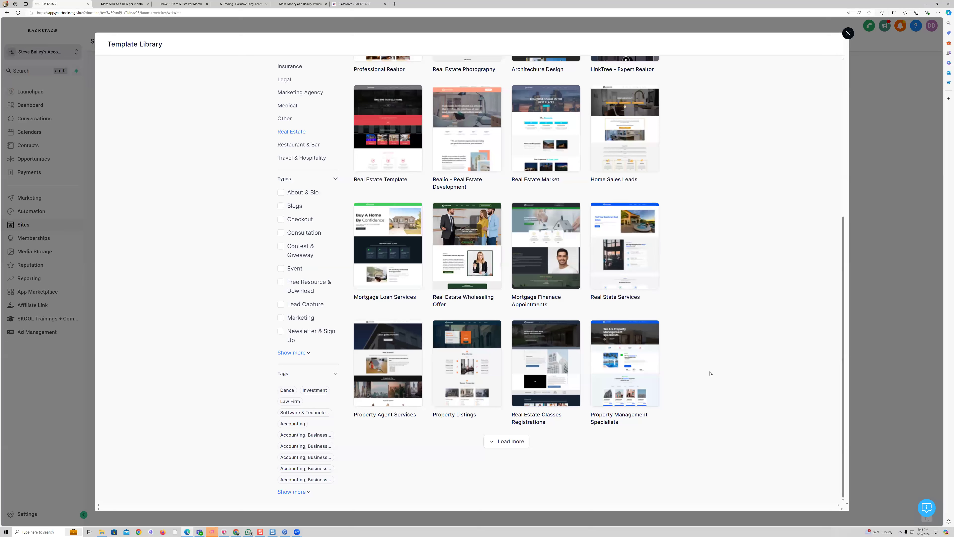
{"action": "left_click", "coordinate": [507, 440]}
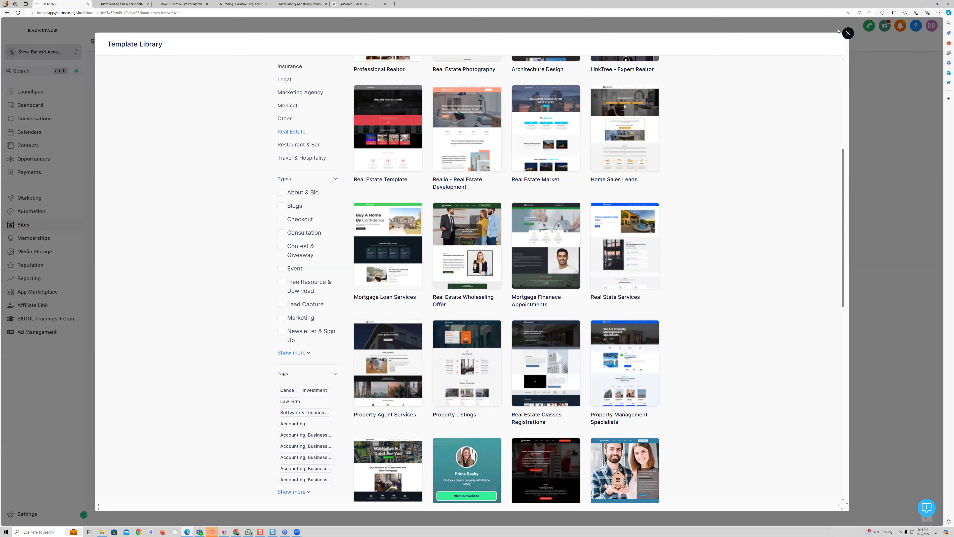
{"action": "left_click", "coordinate": [847, 33]}
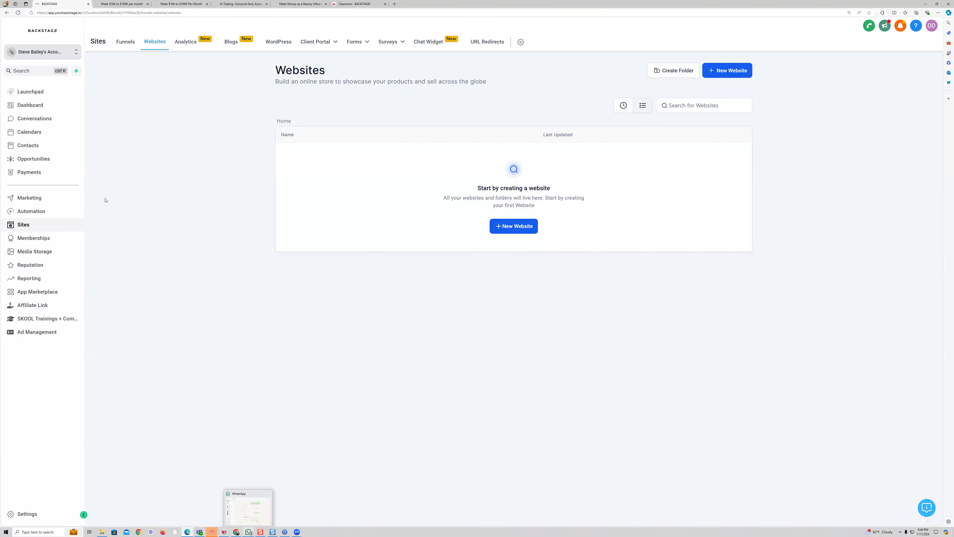
- Search for a member's sub-account by name, switch to it, and ignore the missing phone configuration notice
{"action": "left_click", "coordinate": [46, 54]}
{"action": "left_click", "coordinate": [114, 55]}
{"action": "type", "text": "anto"}
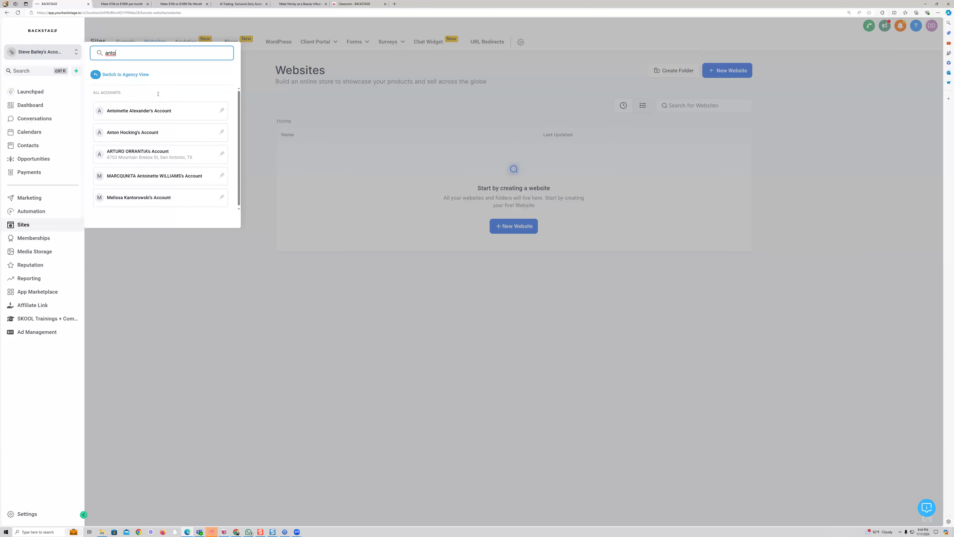
{"action": "left_click", "coordinate": [126, 133]}
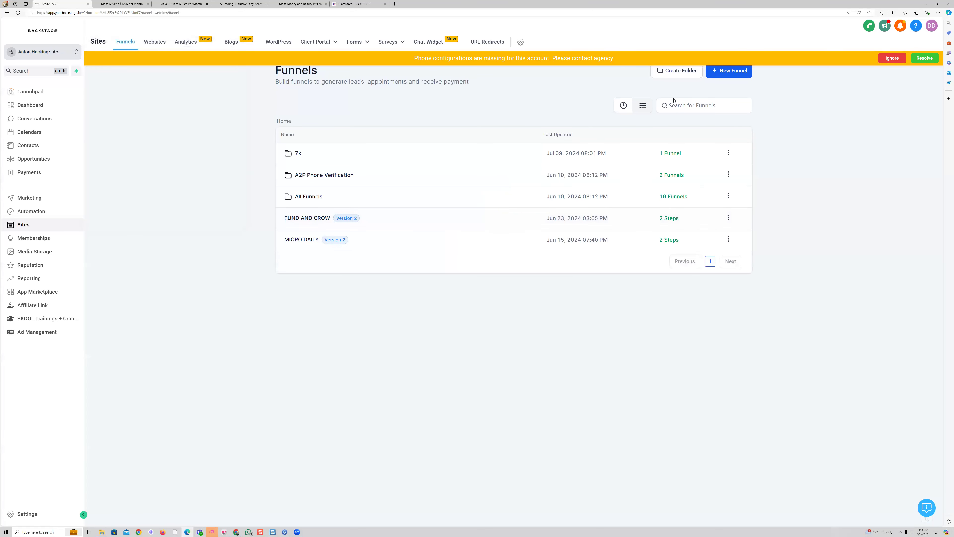
{"action": "left_click", "coordinate": [893, 58]}
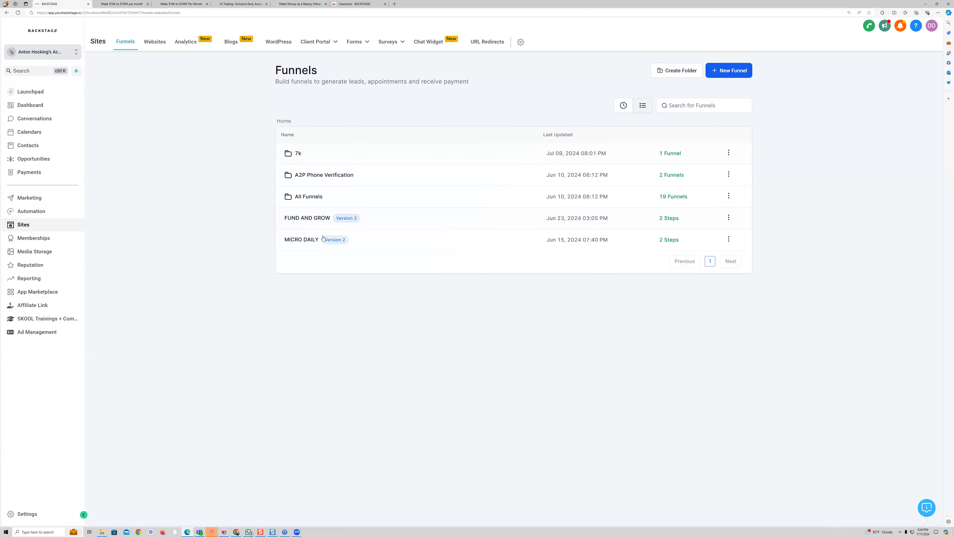
- Open the FUND AND GROW funnel and preview its CAPTURE page, from the funding video to the footer and back
{"action": "left_click", "coordinate": [325, 219]}
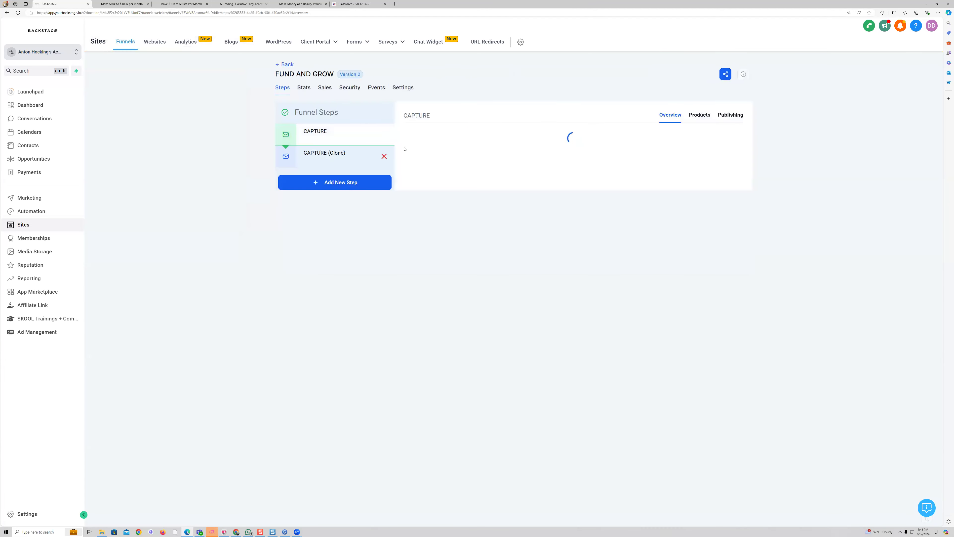
{"action": "left_click", "coordinate": [480, 261]}
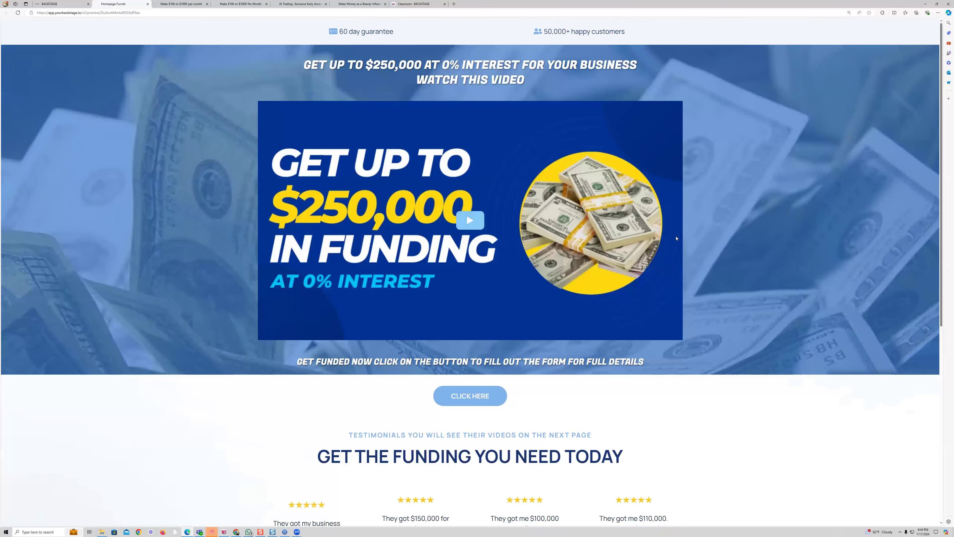
{"action": "scroll", "coordinate": [679, 239], "scroll_direction": "down", "scroll_amount": 1}
{"action": "scroll", "coordinate": [678, 239], "scroll_direction": "down", "scroll_amount": 5}
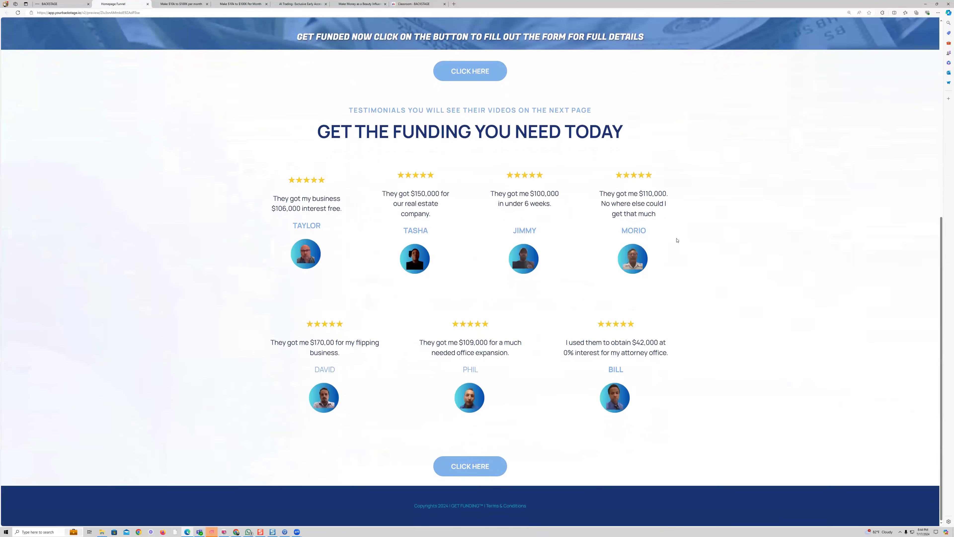
{"action": "scroll", "coordinate": [671, 258], "scroll_direction": "up", "scroll_amount": 6}
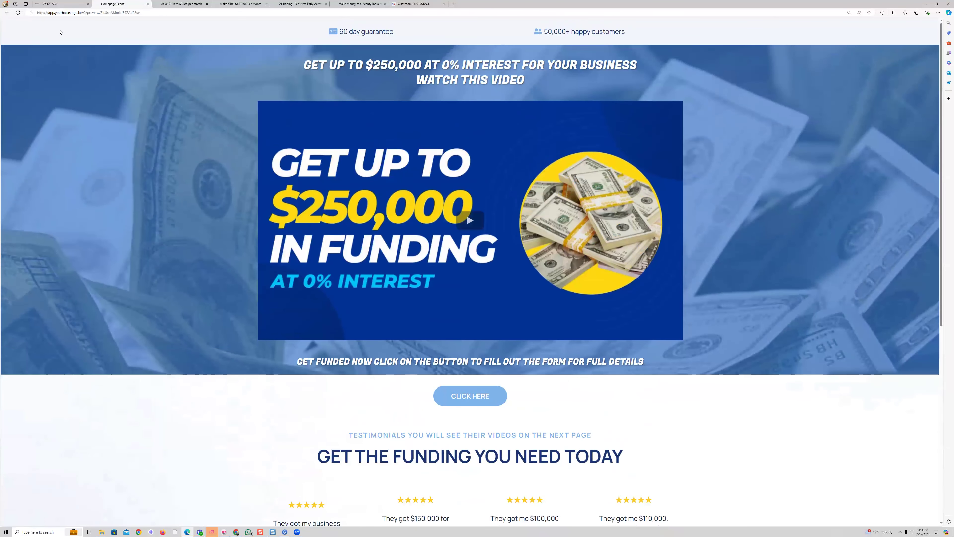
- Preview the funnel's CAPTURE (Clone) page and look through its video testimonials, membership benefits, bonuses and guarantee
{"action": "left_click", "coordinate": [64, 5]}
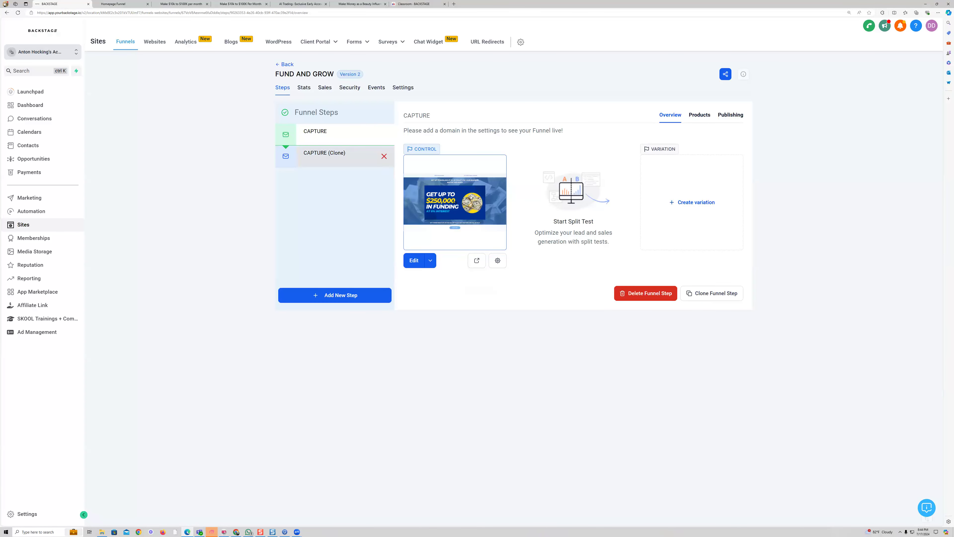
{"action": "left_click", "coordinate": [475, 260]}
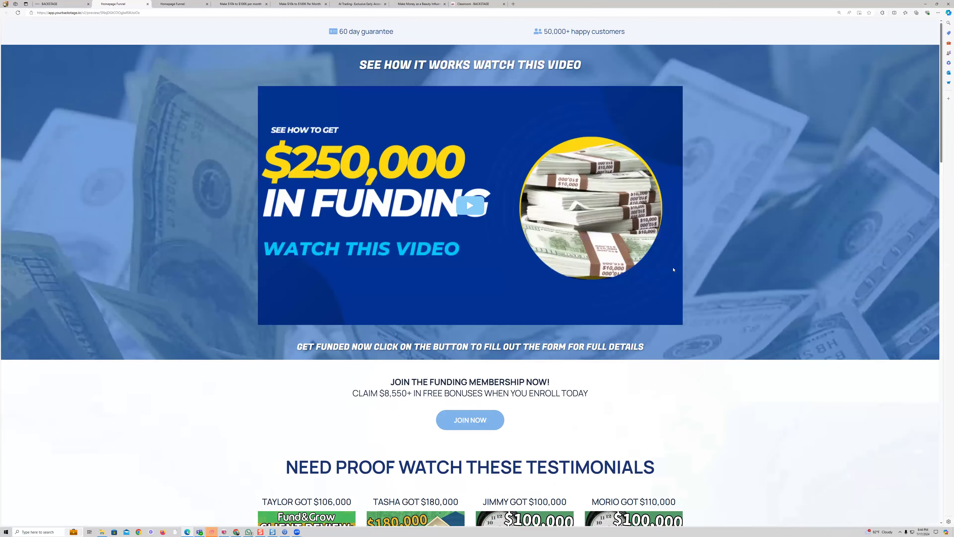
{"action": "scroll", "coordinate": [676, 275], "scroll_direction": "down", "scroll_amount": 4}
{"action": "scroll", "coordinate": [679, 286], "scroll_direction": "down", "scroll_amount": 10}
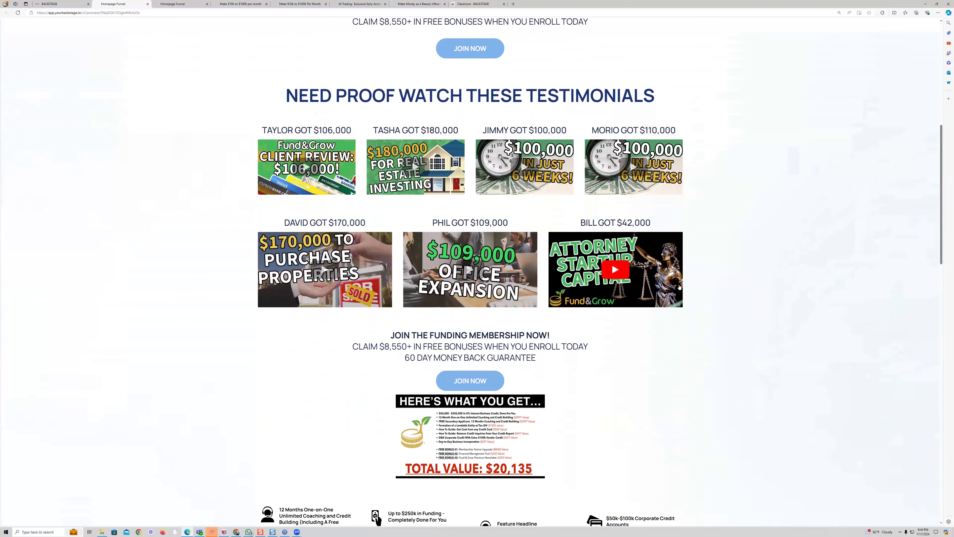
{"action": "scroll", "coordinate": [679, 288], "scroll_direction": "down", "scroll_amount": 13}
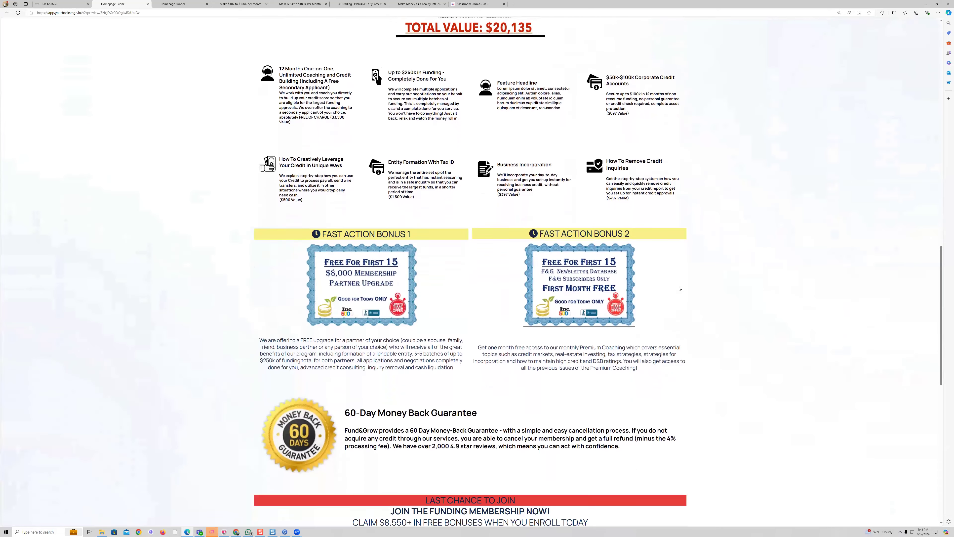
{"action": "scroll", "coordinate": [679, 288], "scroll_direction": "down", "scroll_amount": 6}
- Expand four of the page's frequently asked questions and review the page back up to its opening video
{"action": "left_click", "coordinate": [647, 165]}
{"action": "left_click", "coordinate": [643, 209]}
{"action": "left_click", "coordinate": [635, 259]}
{"action": "left_click", "coordinate": [635, 314]}
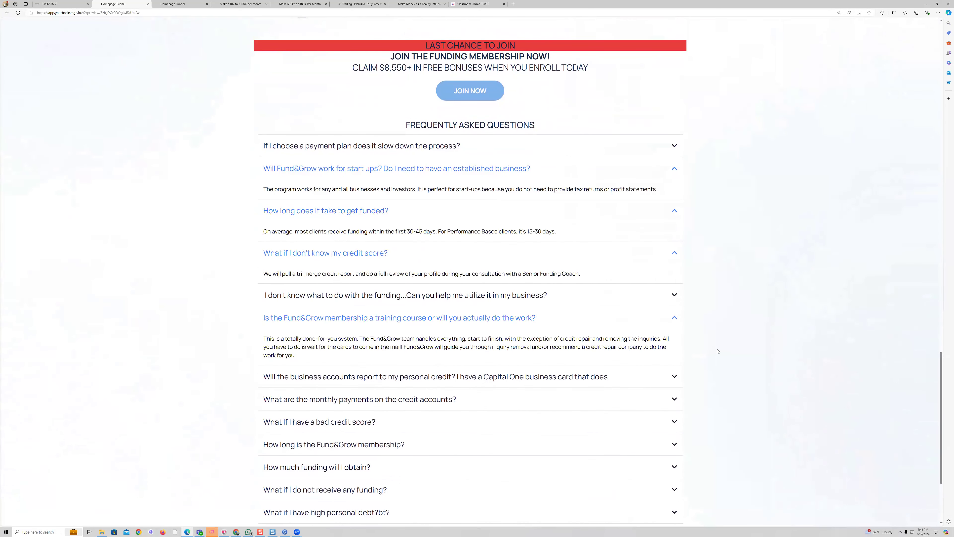
{"action": "scroll", "coordinate": [714, 271], "scroll_direction": "down", "scroll_amount": 3}
{"action": "scroll", "coordinate": [724, 271], "scroll_direction": "up", "scroll_amount": 11}
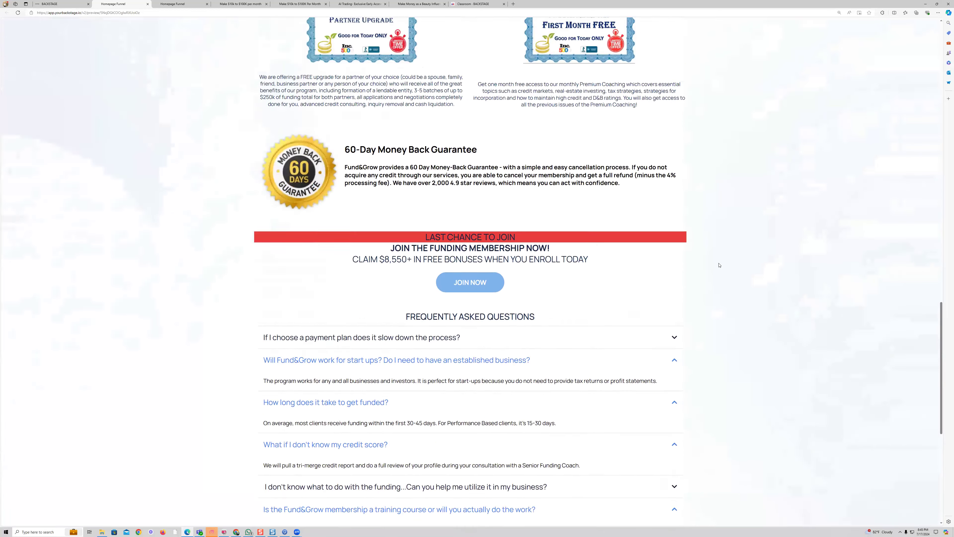
{"action": "scroll", "coordinate": [694, 246], "scroll_direction": "up", "scroll_amount": 20}
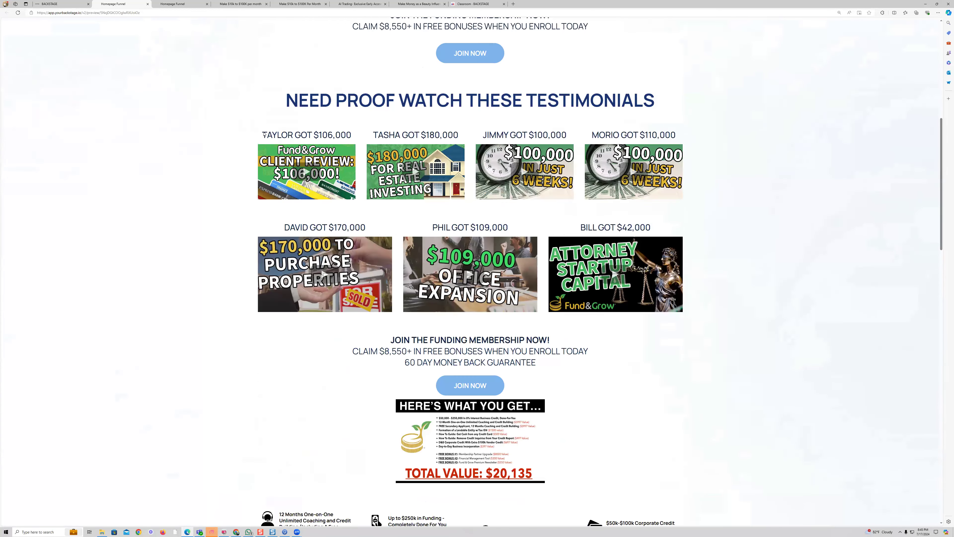
{"action": "scroll", "coordinate": [162, 228], "scroll_direction": "up", "scroll_amount": 1}
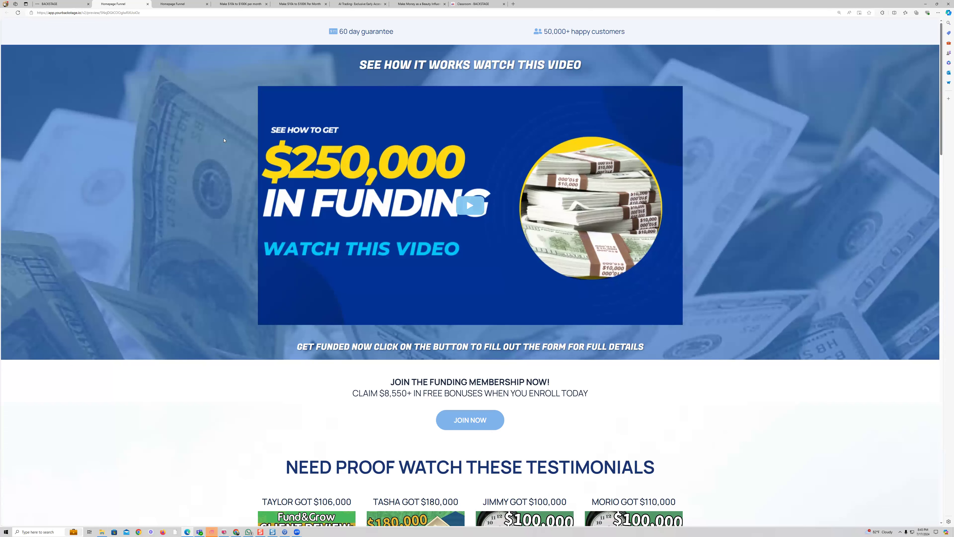
- Return to Backstage and switch to another sub-account from the recent ones
{"action": "left_click", "coordinate": [69, 8]}
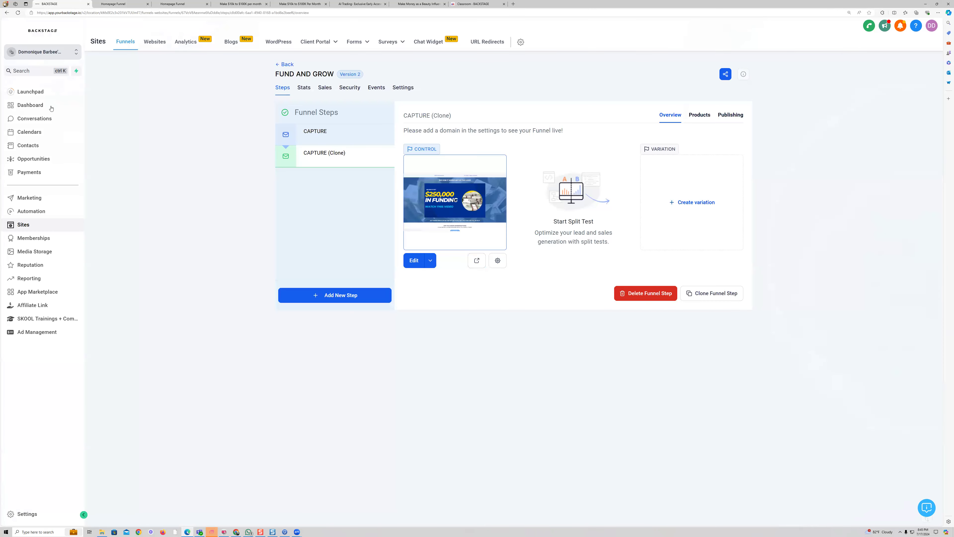
{"action": "left_click", "coordinate": [42, 52]}
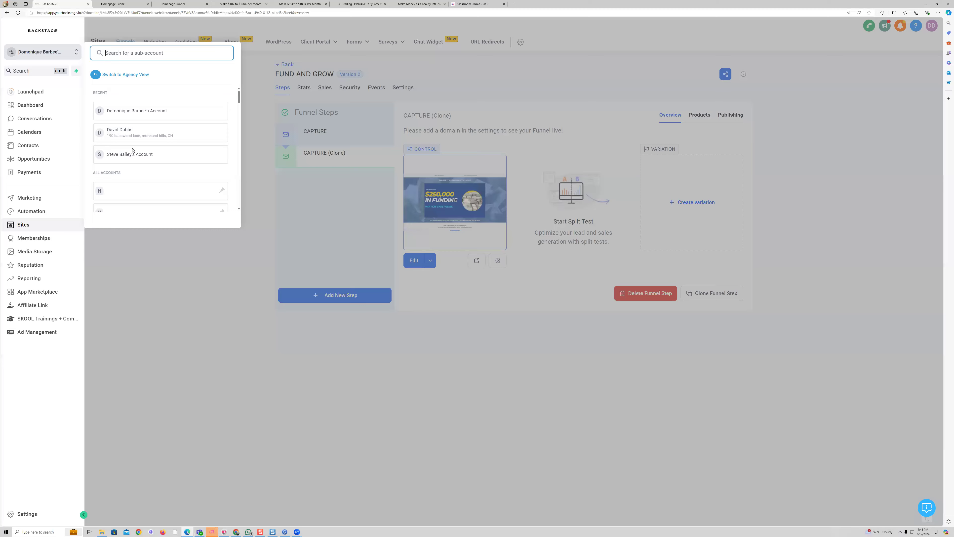
{"action": "left_click", "coordinate": [130, 154]}
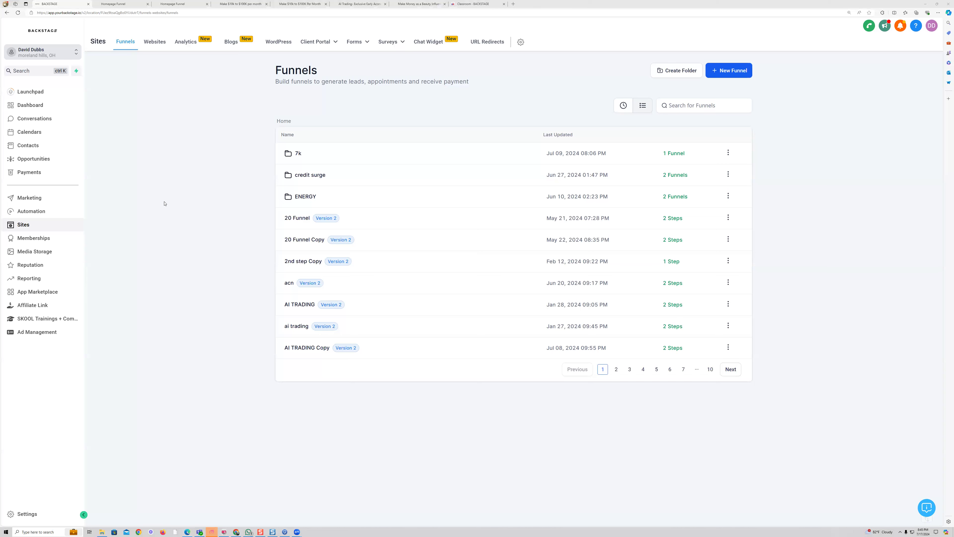
- Browse the Funnels list through pages 6 and 8 and open the member-named funnel below the MICRO DAILY entries
{"action": "left_click", "coordinate": [669, 370]}
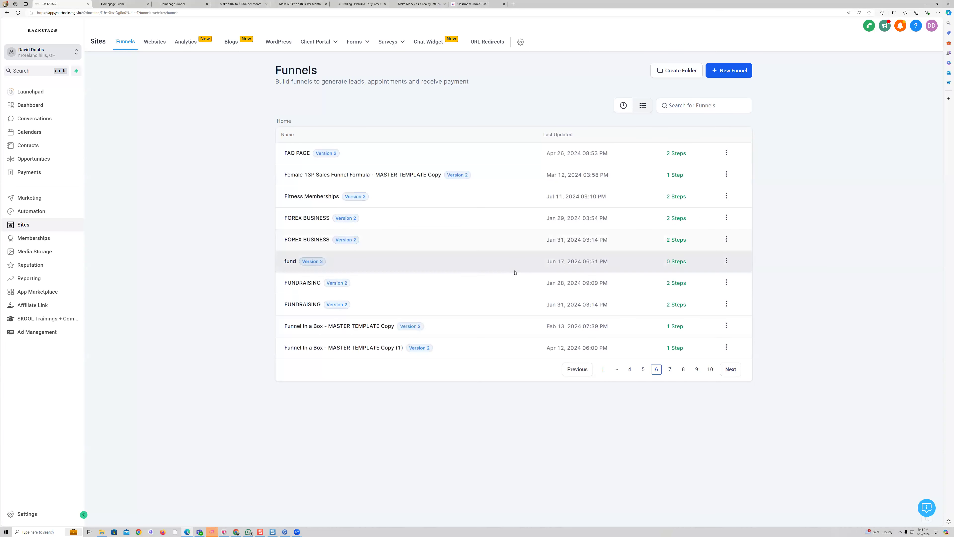
{"action": "left_click", "coordinate": [685, 371]}
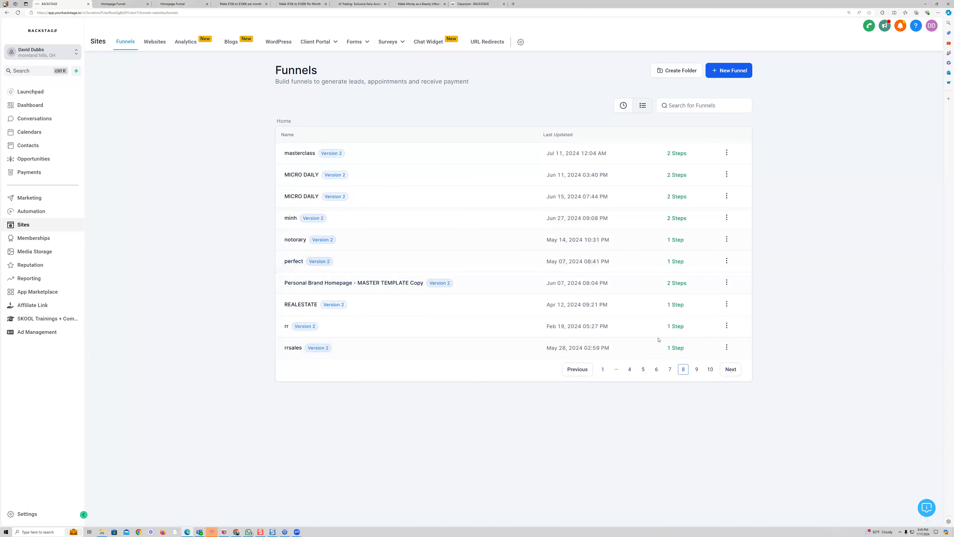
{"action": "left_click", "coordinate": [291, 218]}
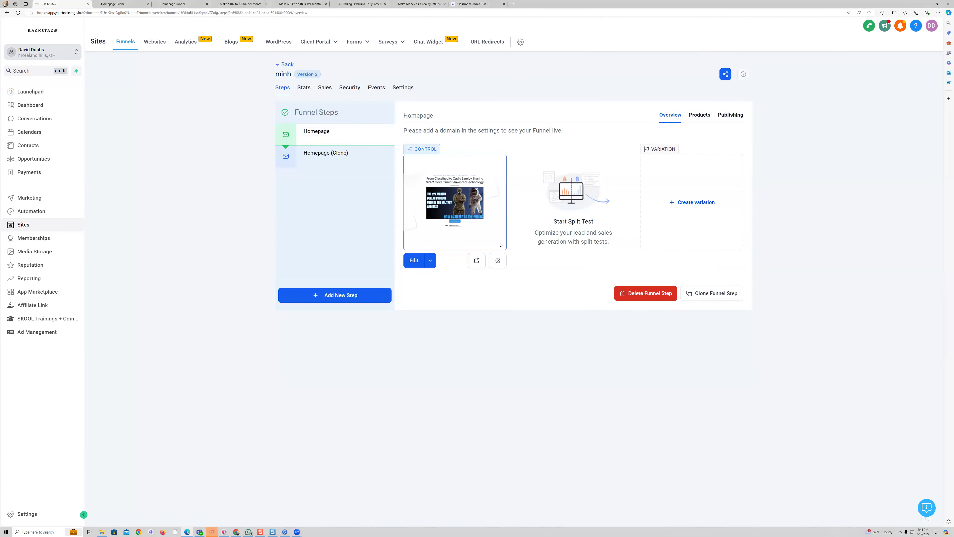
- Search the sub-accounts for the member couple who own that funnel and switch to their account
{"action": "left_click", "coordinate": [35, 53]}
{"action": "left_click", "coordinate": [125, 55]}
{"action": "type", "text": "mi"}
{"action": "left_click", "coordinate": [141, 111]}
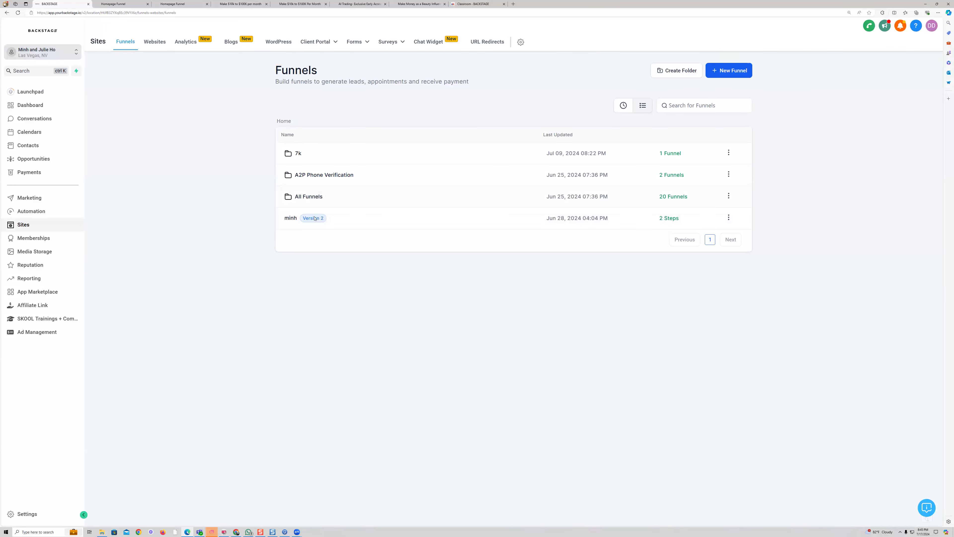
- Open the couple's own funnel and preview its Homepage step, looking through the video and mentoring sections
{"action": "left_click", "coordinate": [312, 219]}
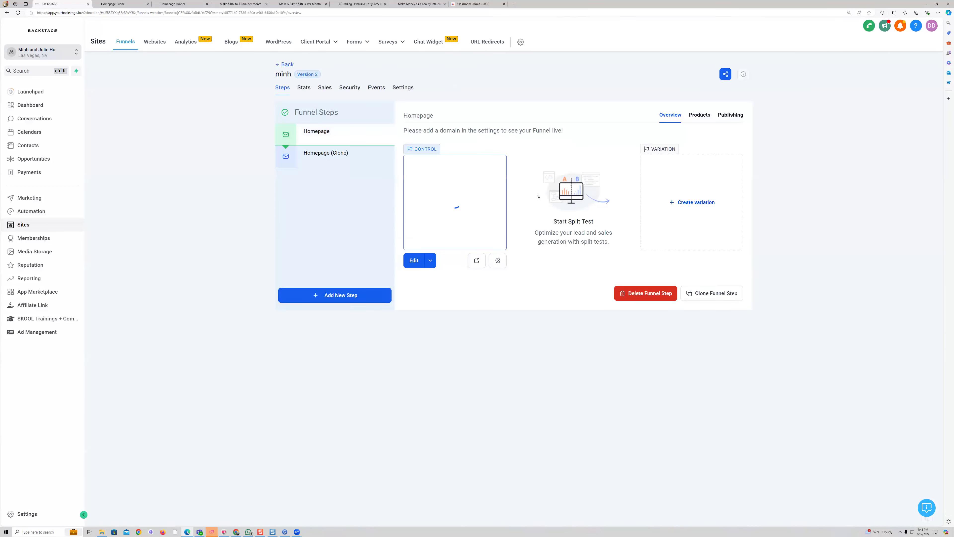
{"action": "left_click", "coordinate": [478, 263]}
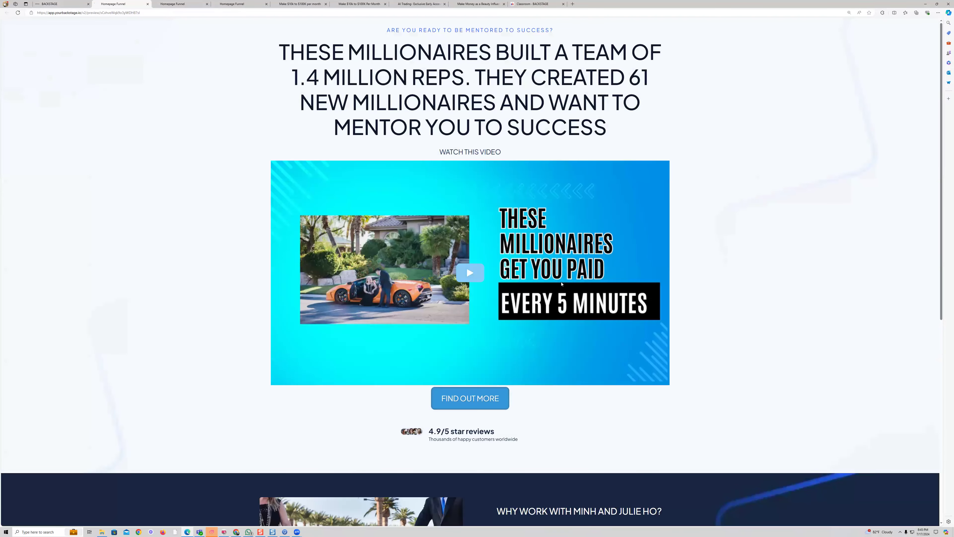
{"action": "scroll", "coordinate": [544, 256], "scroll_direction": "down", "scroll_amount": 2}
{"action": "scroll", "coordinate": [544, 256], "scroll_direction": "down", "scroll_amount": 7}
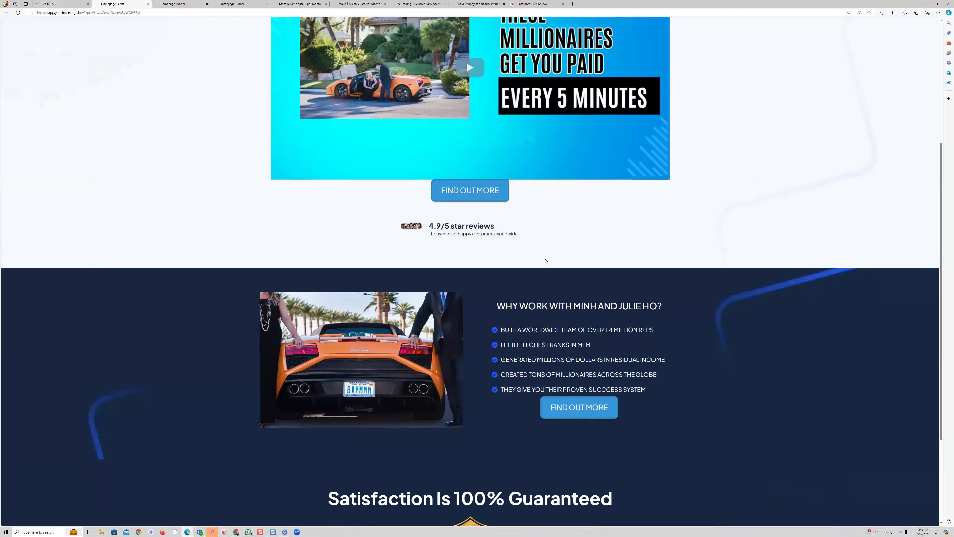
{"action": "scroll", "coordinate": [548, 267], "scroll_direction": "up", "scroll_amount": 5}
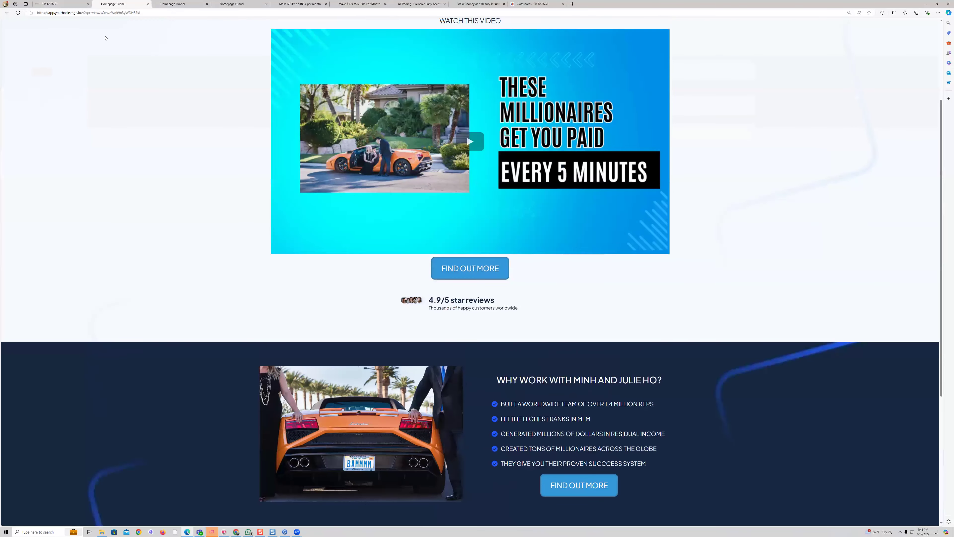
{"action": "scroll", "coordinate": [105, 38], "scroll_direction": "up", "scroll_amount": 3}
- Preview the same funnel's Homepage (Clone) page and look through its overview videos, webinar, product testimonials and satisfaction guarantee
{"action": "left_click", "coordinate": [60, 4]}
{"action": "left_click", "coordinate": [338, 154]}
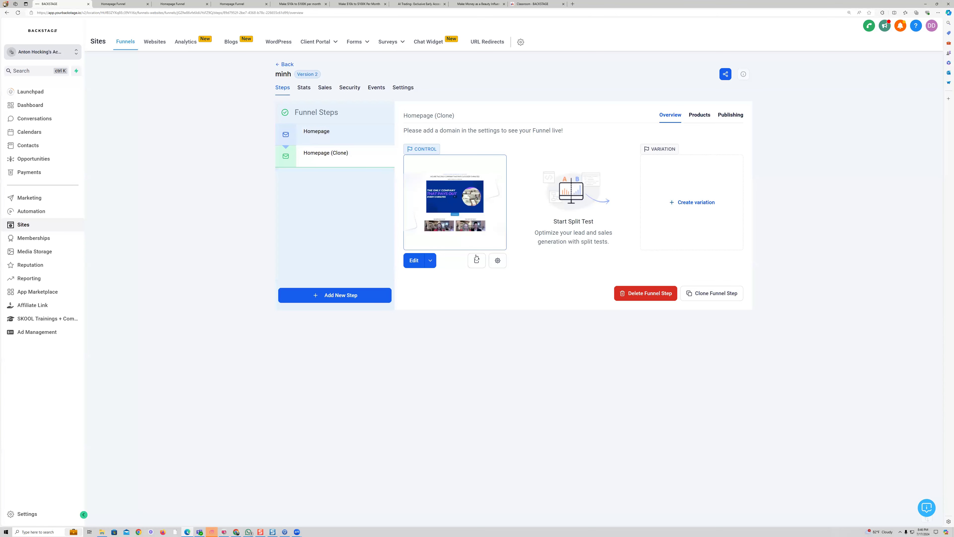
{"action": "left_click", "coordinate": [476, 259]}
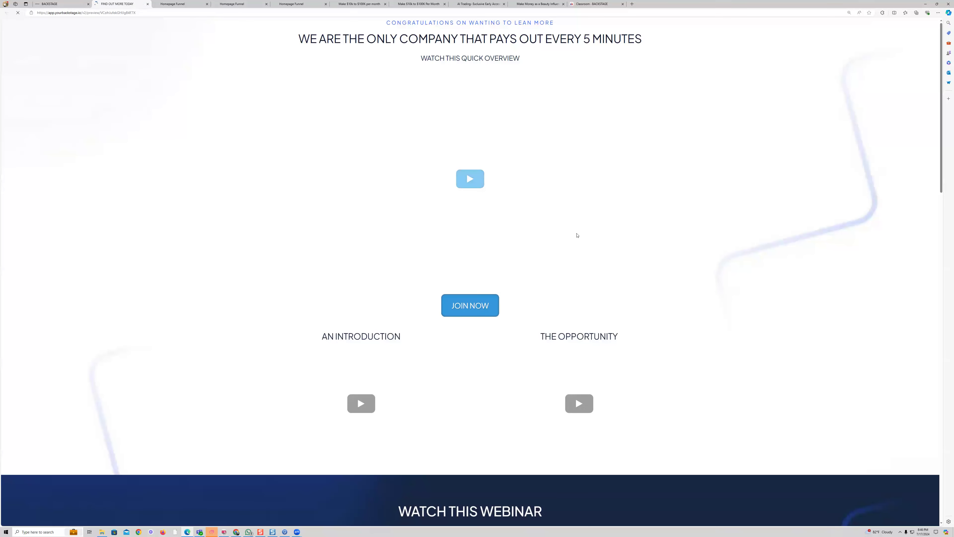
{"action": "scroll", "coordinate": [643, 234], "scroll_direction": "down", "scroll_amount": 2}
{"action": "scroll", "coordinate": [643, 234], "scroll_direction": "down", "scroll_amount": 7}
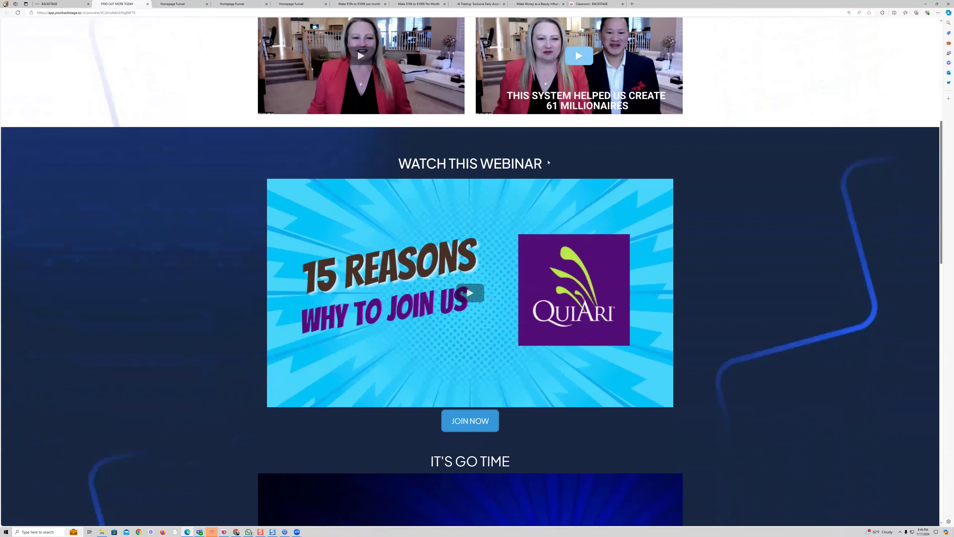
{"action": "scroll", "coordinate": [533, 203], "scroll_direction": "down", "scroll_amount": 10}
{"action": "scroll", "coordinate": [533, 203], "scroll_direction": "down", "scroll_amount": 11}
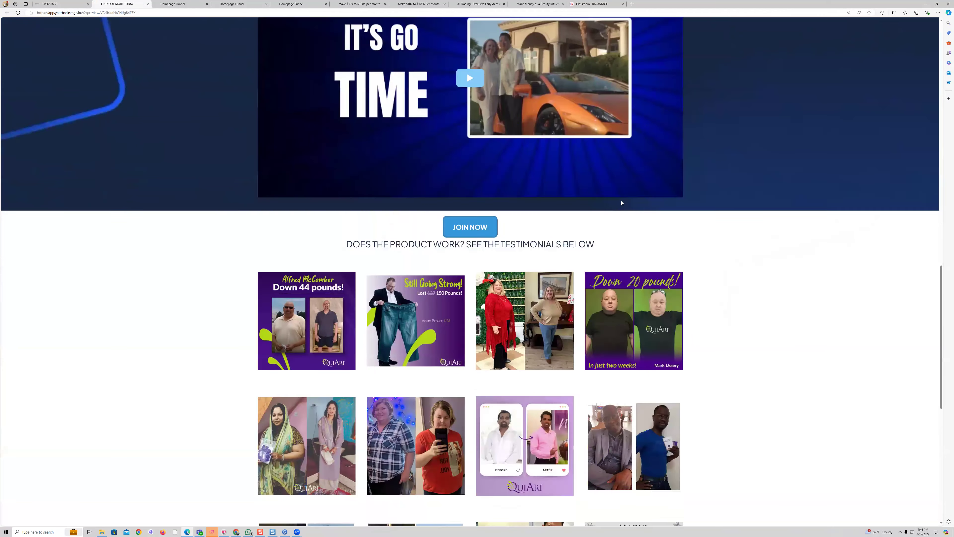
{"action": "scroll", "coordinate": [731, 228], "scroll_direction": "up", "scroll_amount": 3}
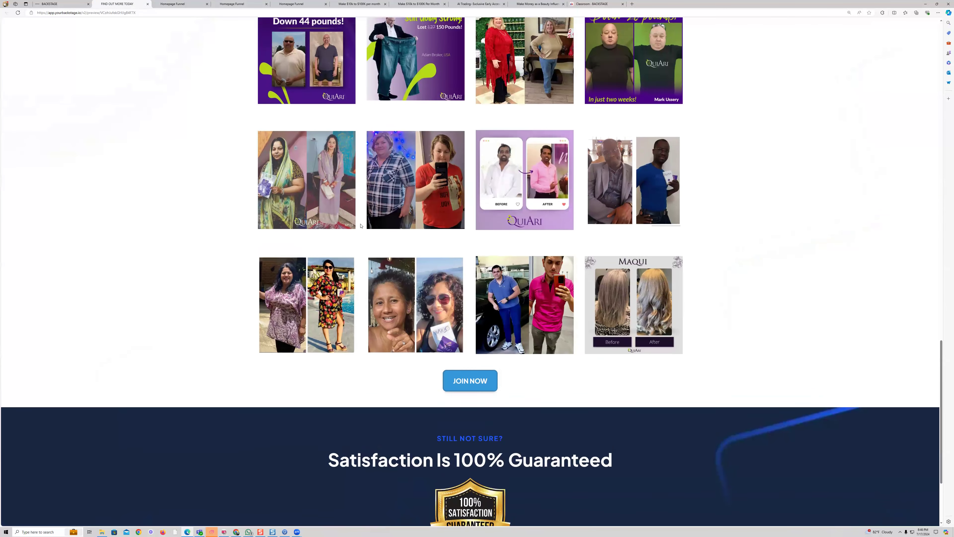
{"action": "scroll", "coordinate": [853, 416], "scroll_direction": "down", "scroll_amount": 6}
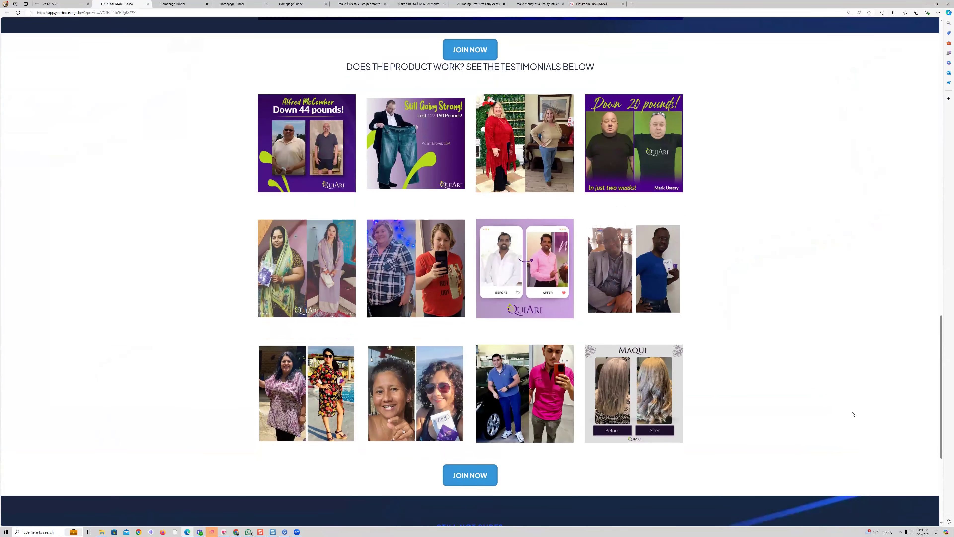
{"action": "scroll", "coordinate": [850, 447], "scroll_direction": "up", "scroll_amount": 20}
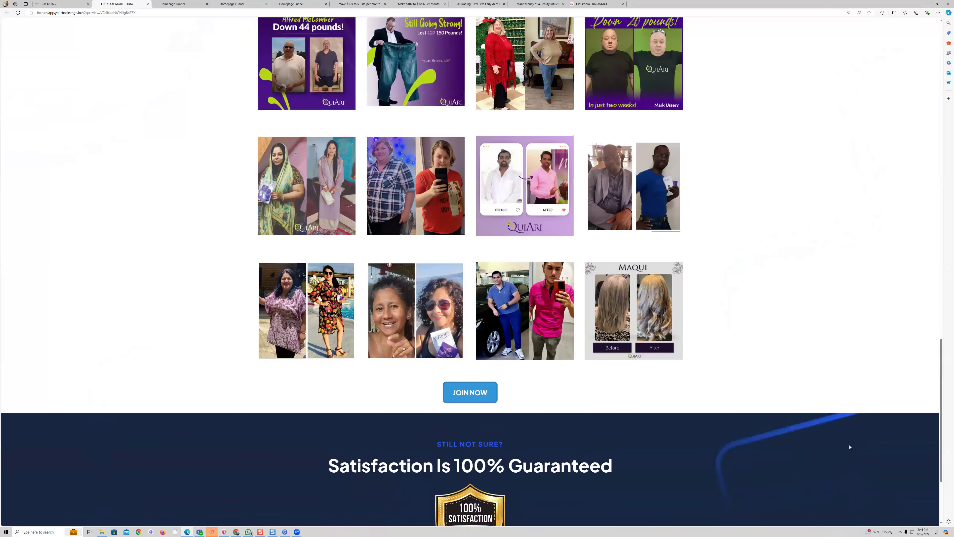
{"action": "scroll", "coordinate": [850, 447], "scroll_direction": "up", "scroll_amount": 12}
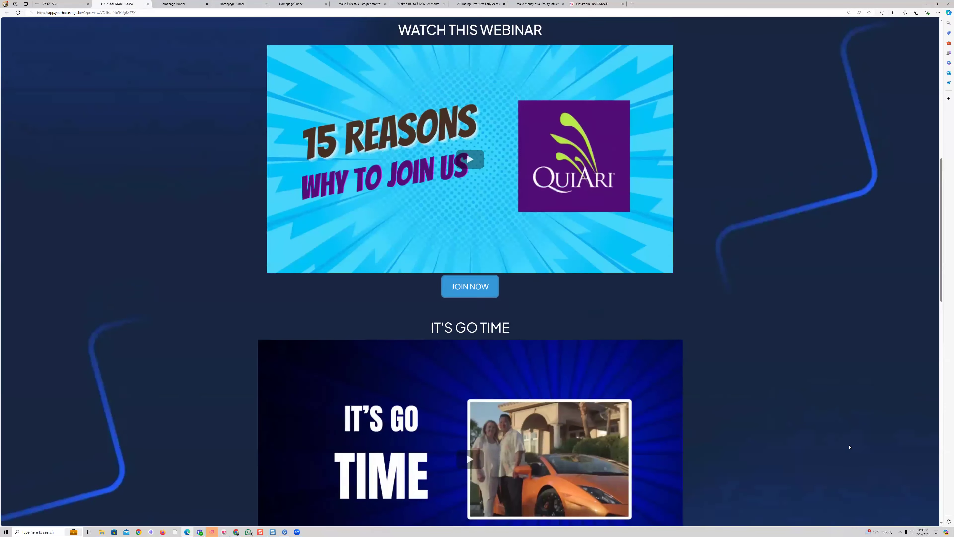
{"action": "scroll", "coordinate": [850, 447], "scroll_direction": "up", "scroll_amount": 2}
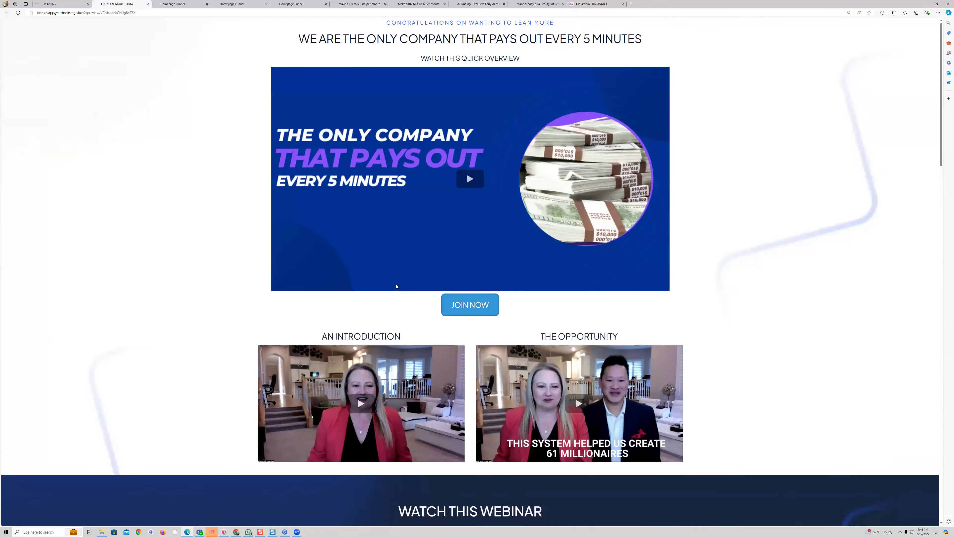
- Return to the Backstage funnel page and switch to the third recent member's sub-account to show its Funnels list
{"action": "left_click", "coordinate": [60, 4]}
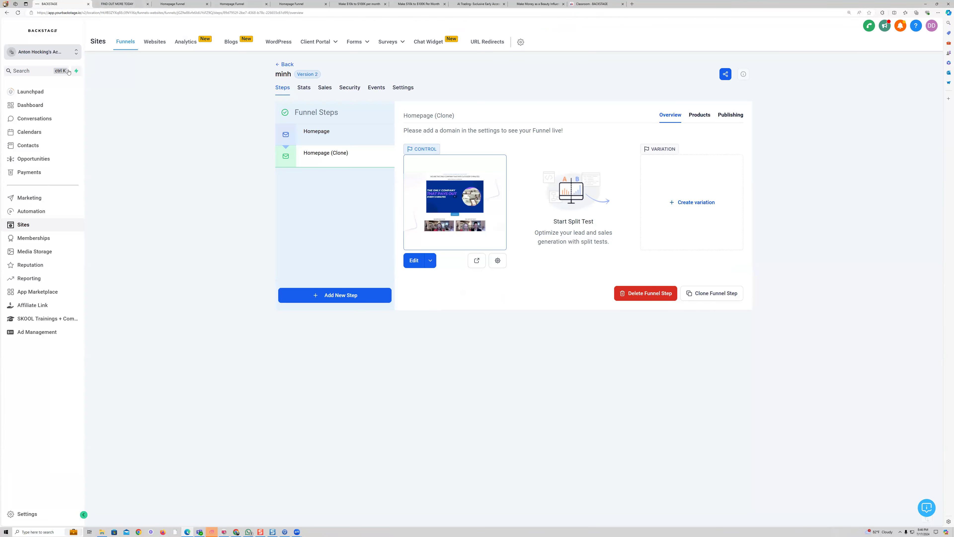
{"action": "left_click", "coordinate": [54, 53]}
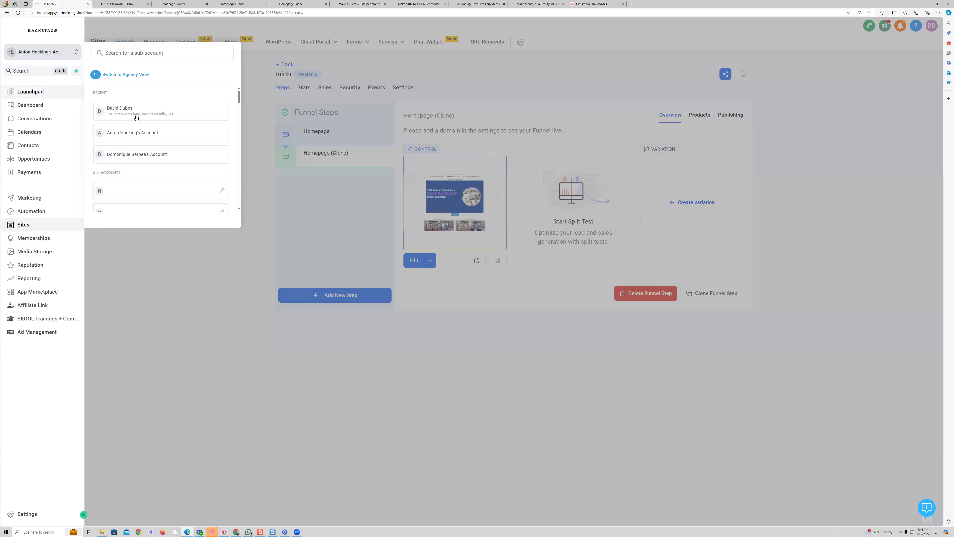
{"action": "left_click", "coordinate": [134, 155]}
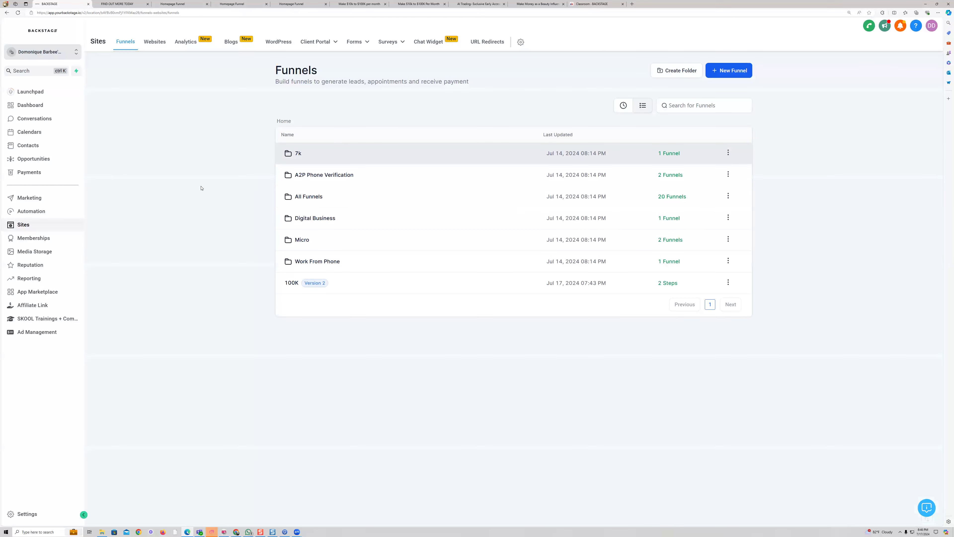
- Close the Homepage Funnel, money-making, AI Trading and Classroom browser tabs, keeping only BACKSTAGE and FIND OUT MORE TODAY
{"action": "left_click", "coordinate": [207, 3]}
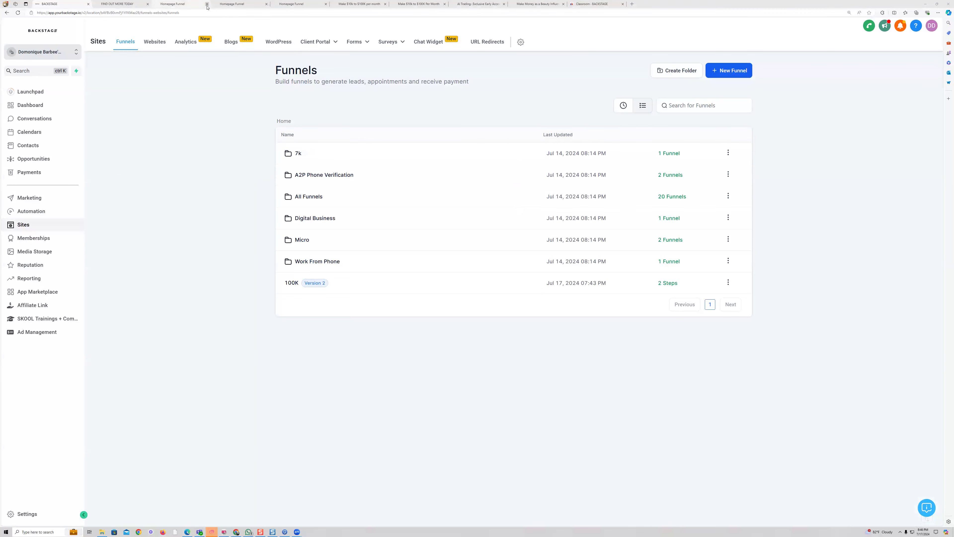
{"action": "left_click", "coordinate": [207, 3]}
{"action": "left_click", "coordinate": [207, 4]}
{"action": "left_click", "coordinate": [207, 4]}
{"action": "left_click", "coordinate": [207, 3]}
{"action": "left_click", "coordinate": [207, 4]}
{"action": "left_click", "coordinate": [207, 3]}
{"action": "left_click", "coordinate": [207, 4]}
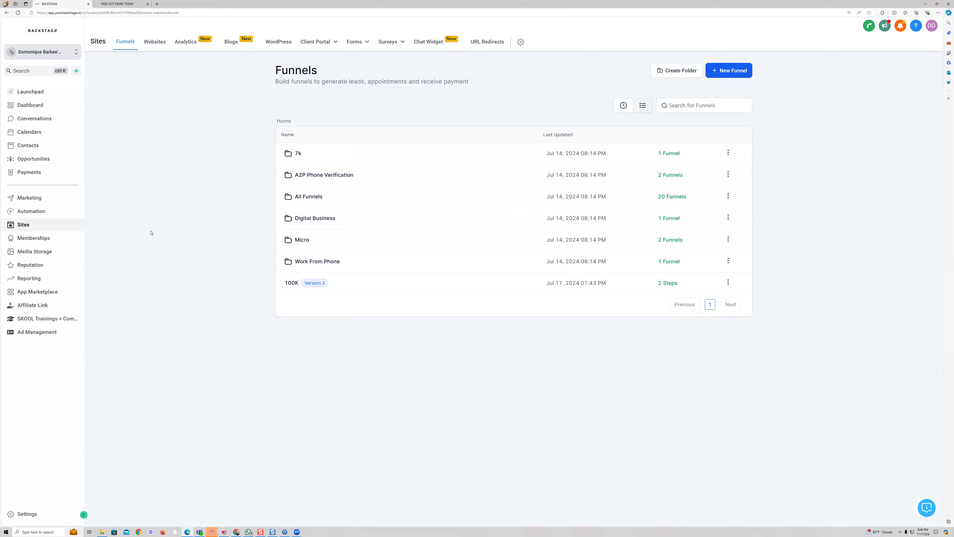
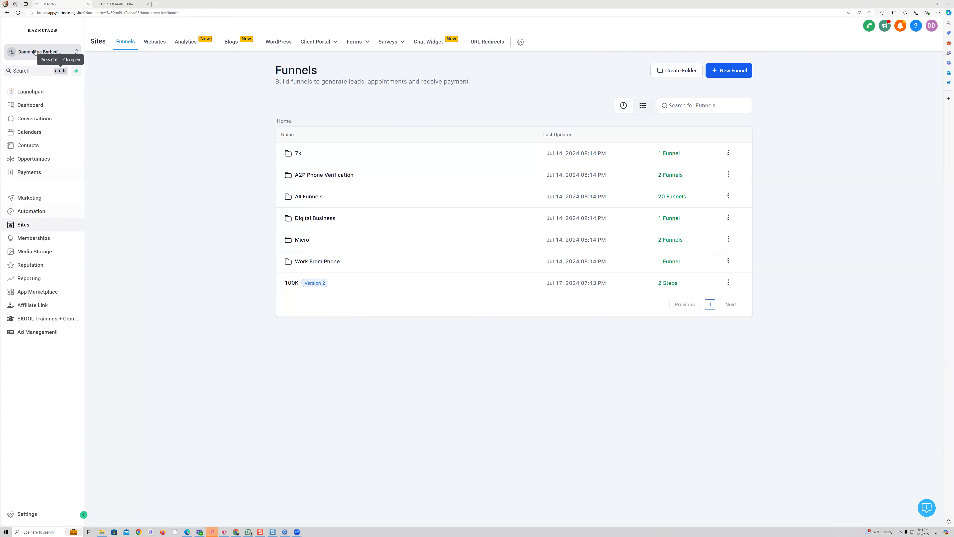
- Switch to the presenter's own sub-account and look through its Funnels list on pages 2 to 7 and 9, ending on page 1
{"action": "left_click", "coordinate": [50, 53]}
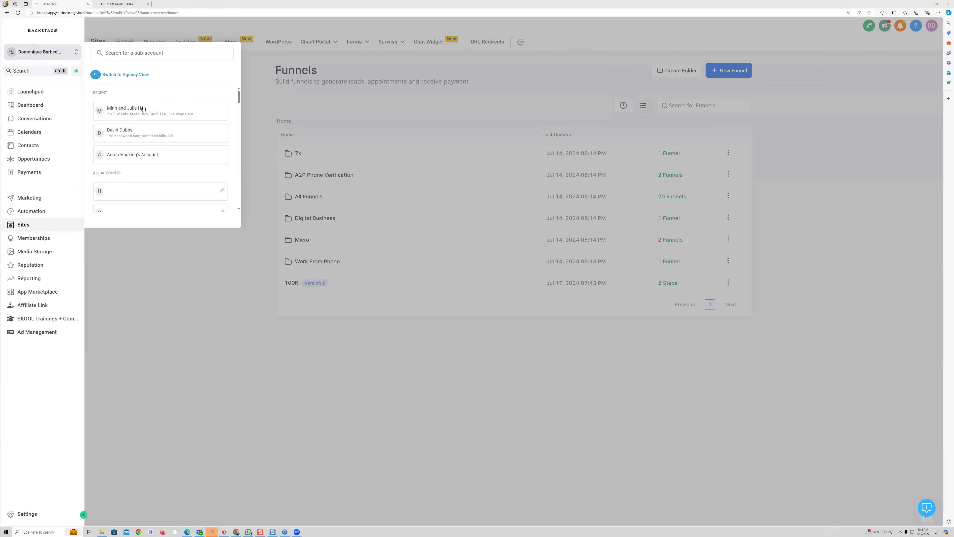
{"action": "left_click", "coordinate": [138, 159]}
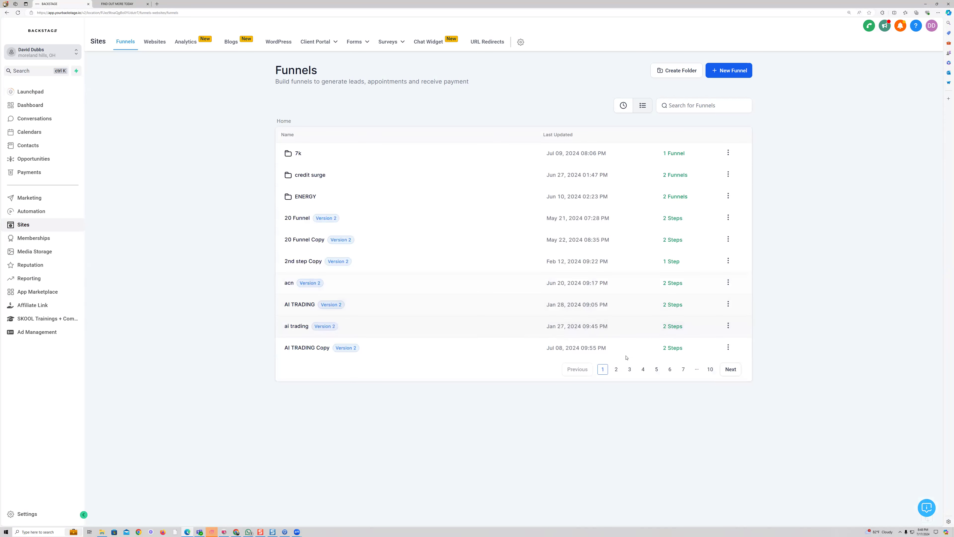
{"action": "left_click", "coordinate": [616, 369]}
{"action": "left_click", "coordinate": [630, 370]}
{"action": "left_click", "coordinate": [642, 370]}
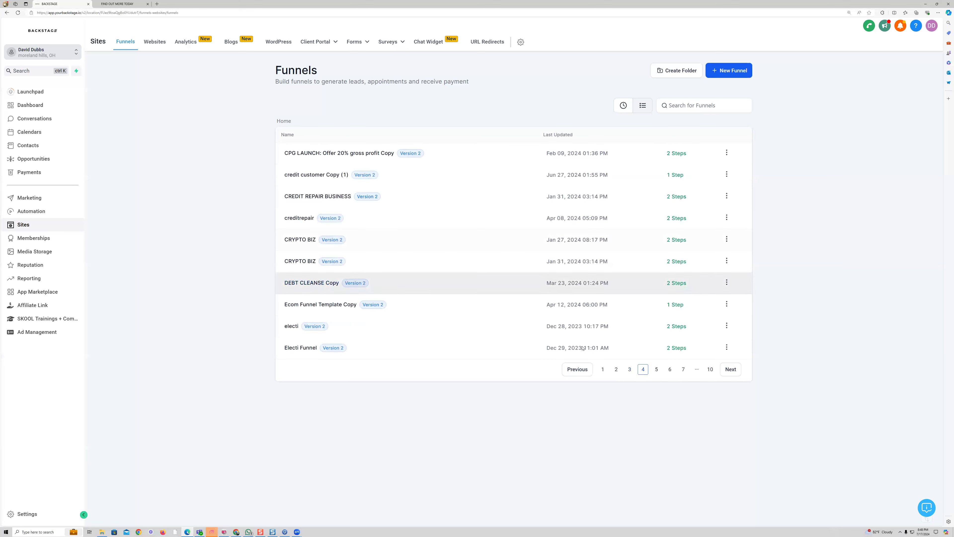
{"action": "left_click", "coordinate": [657, 370]}
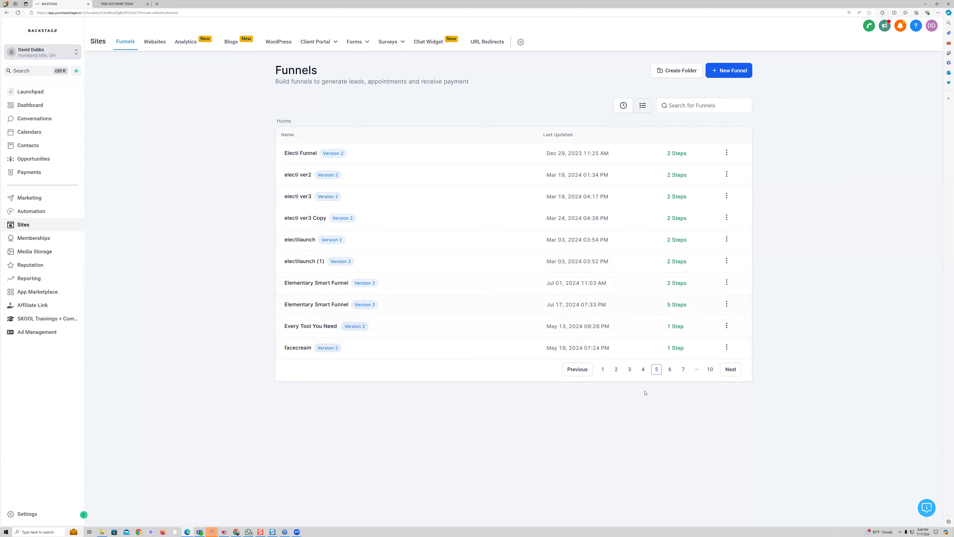
{"action": "left_click", "coordinate": [669, 370]}
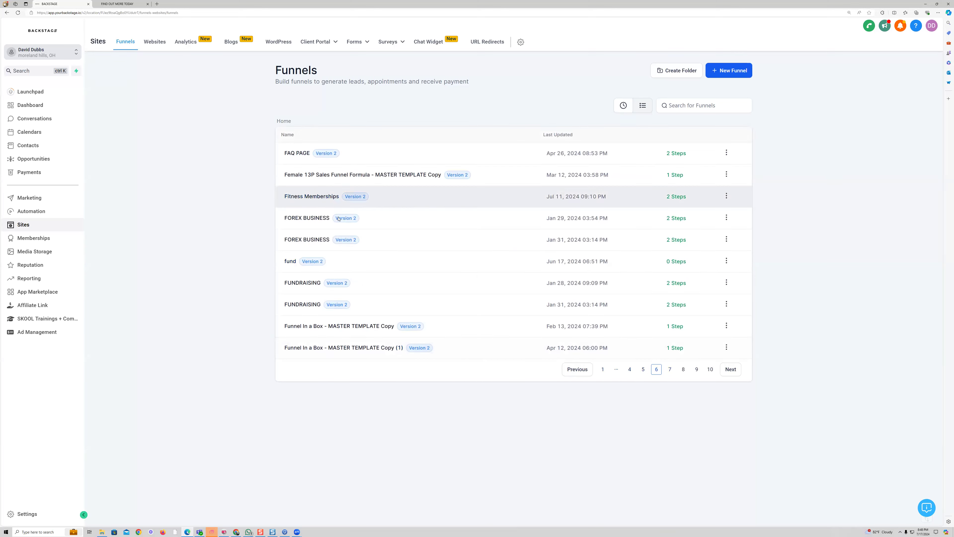
{"action": "left_click", "coordinate": [670, 369]}
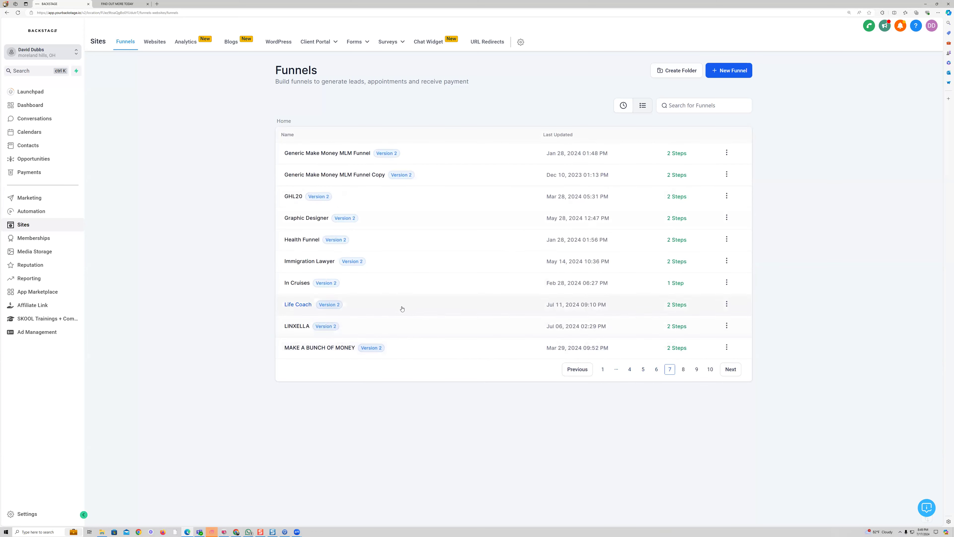
{"action": "left_click", "coordinate": [695, 371]}
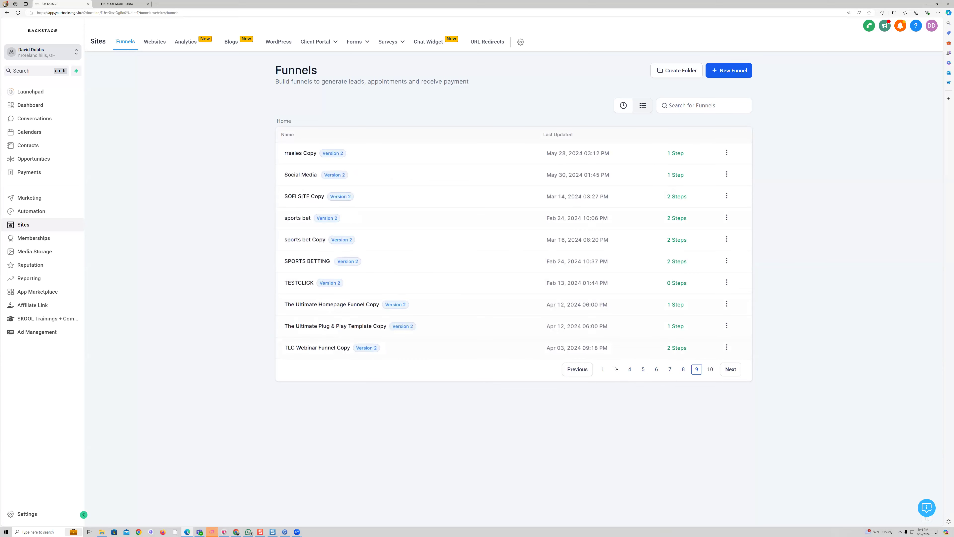
{"action": "left_click", "coordinate": [603, 370]}
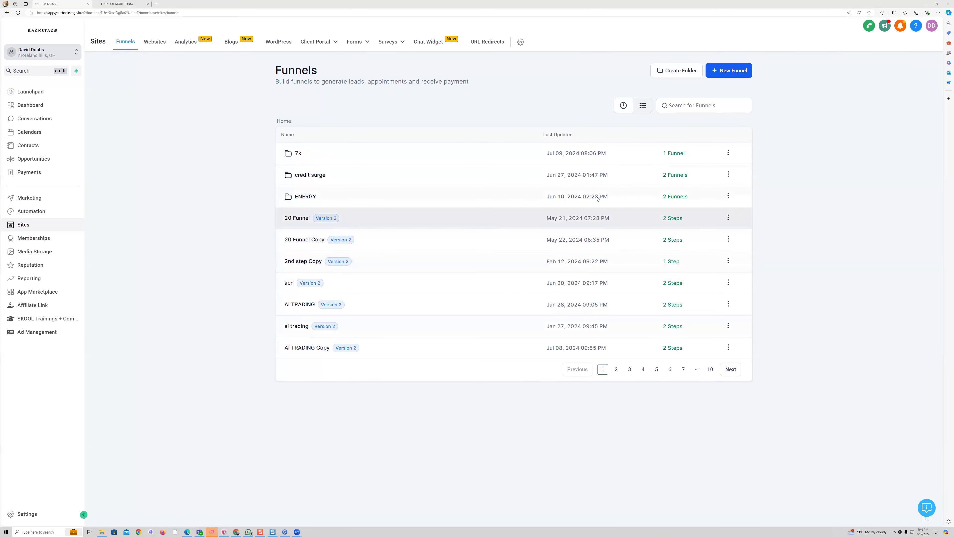
- Show the recently updated funnels, open Cleaning, and preview its home page with the service photos and booking calendar
{"action": "left_click", "coordinate": [621, 108]}
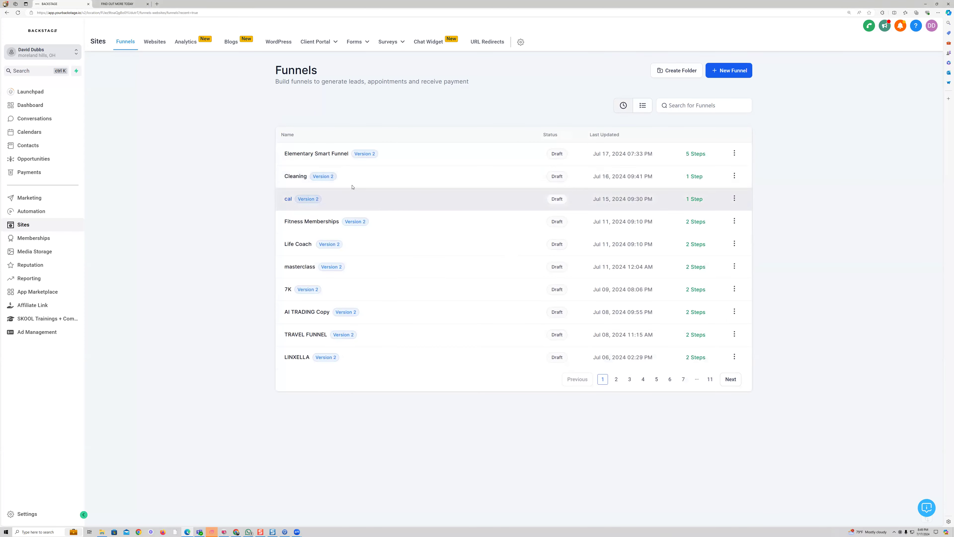
{"action": "left_click", "coordinate": [353, 177]}
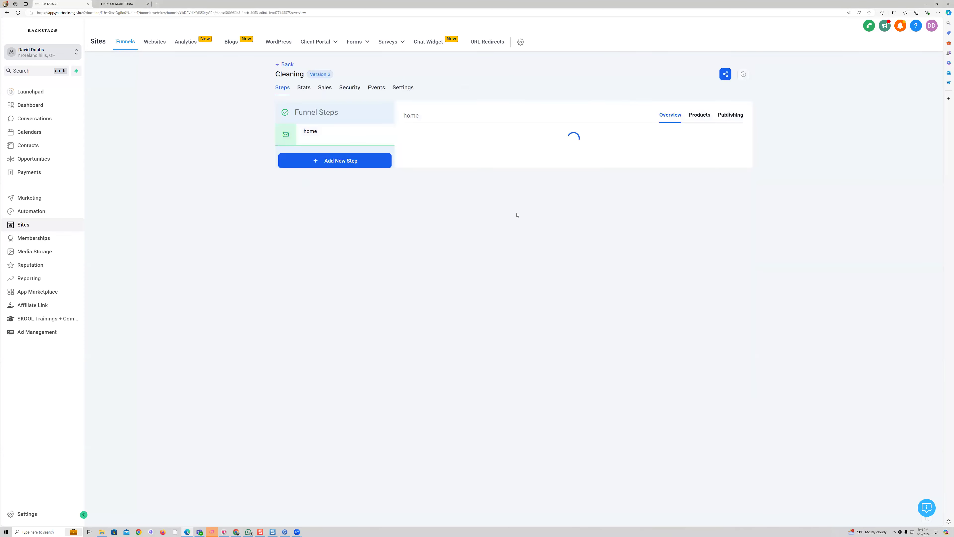
{"action": "left_click", "coordinate": [475, 262]}
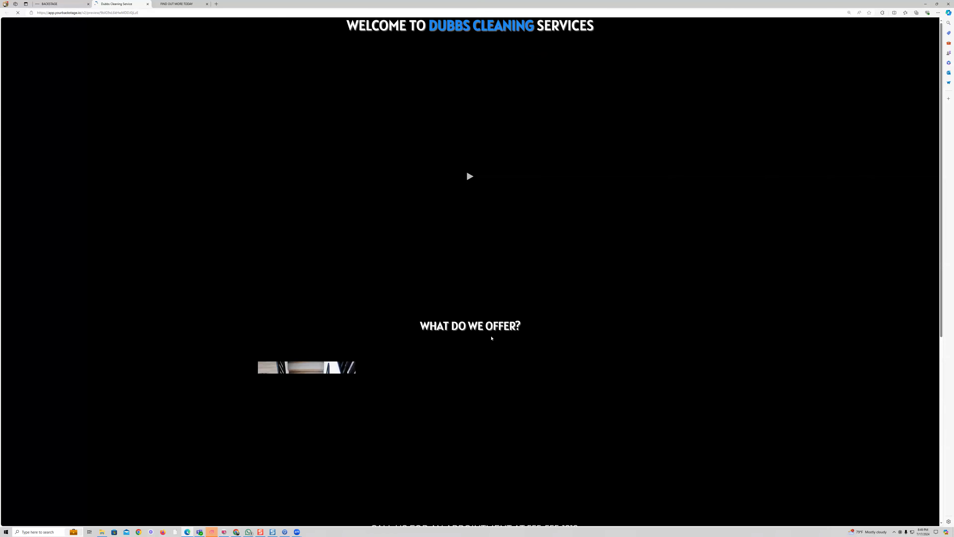
{"action": "scroll", "coordinate": [555, 254], "scroll_direction": "down", "scroll_amount": 9}
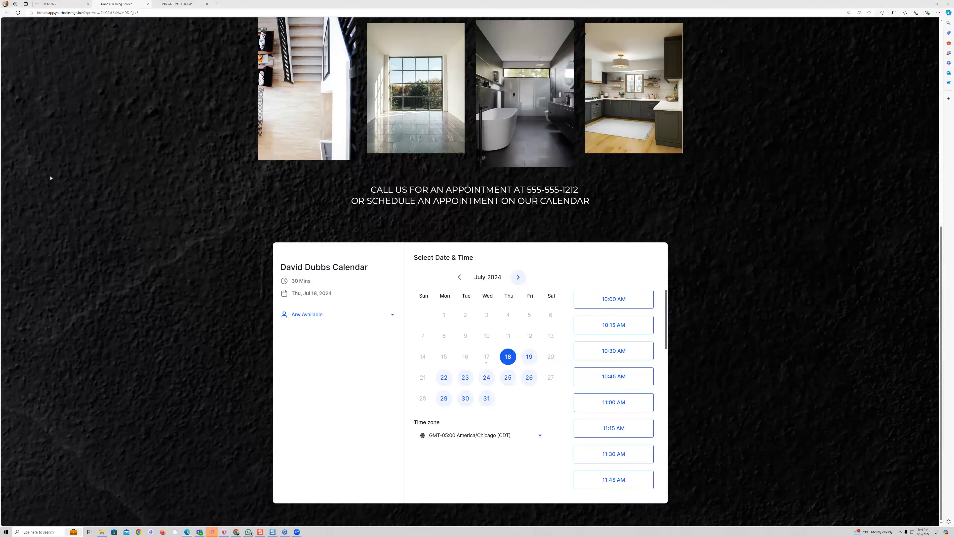
{"action": "scroll", "coordinate": [485, 367], "scroll_direction": "up", "scroll_amount": 10}
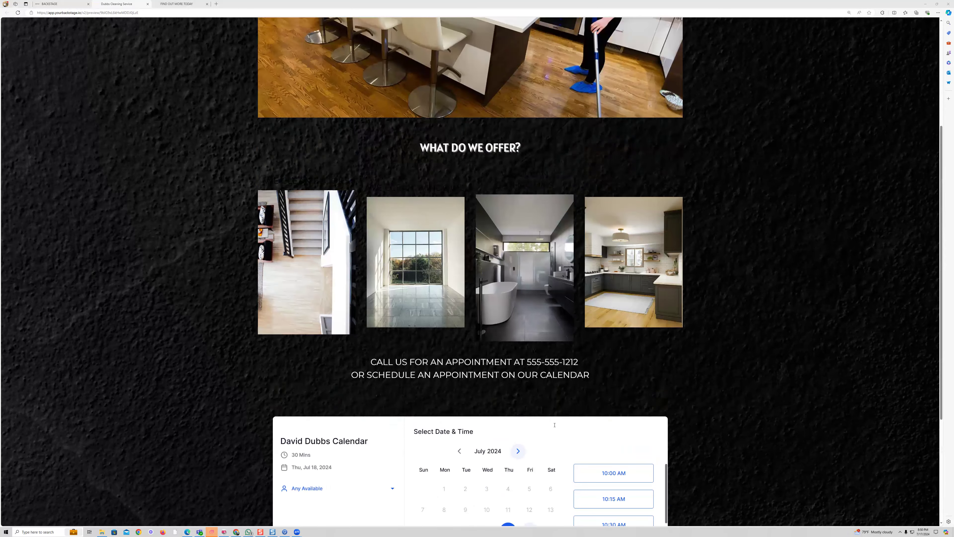
{"action": "scroll", "coordinate": [640, 389], "scroll_direction": "down", "scroll_amount": 10}
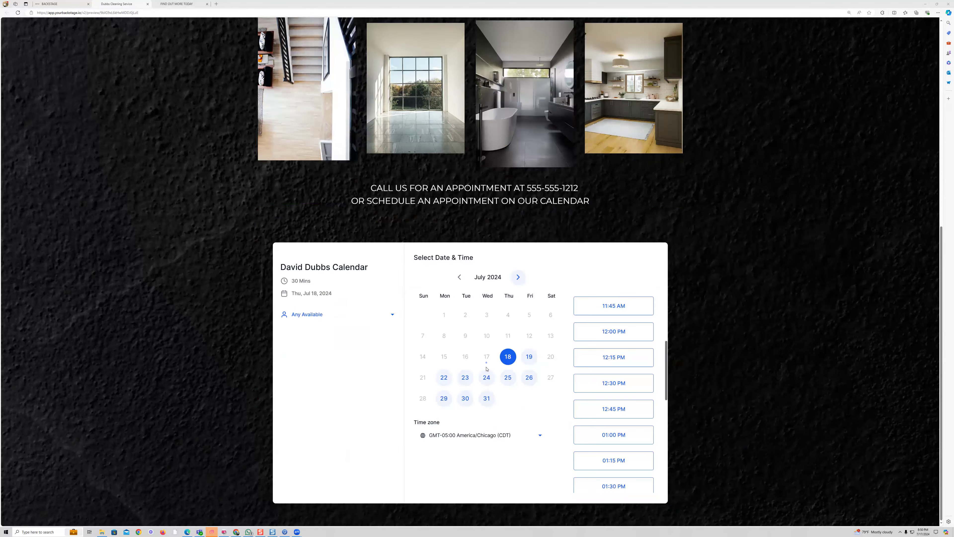
{"action": "scroll", "coordinate": [346, 312], "scroll_direction": "up", "scroll_amount": 8}
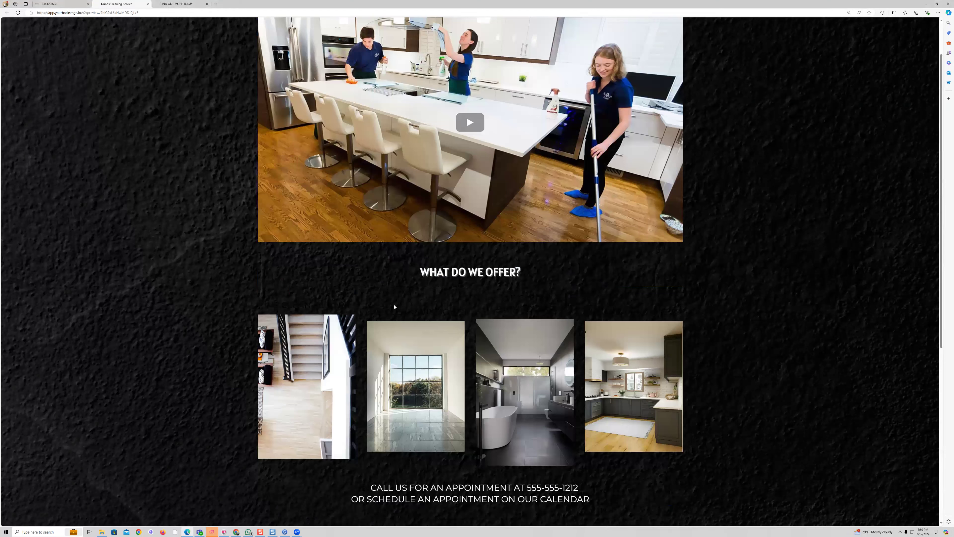
- Leave the Cleaning preview and go back to page 2 of the Funnels list
{"action": "key", "text": "ctrl+shift+Tab"}
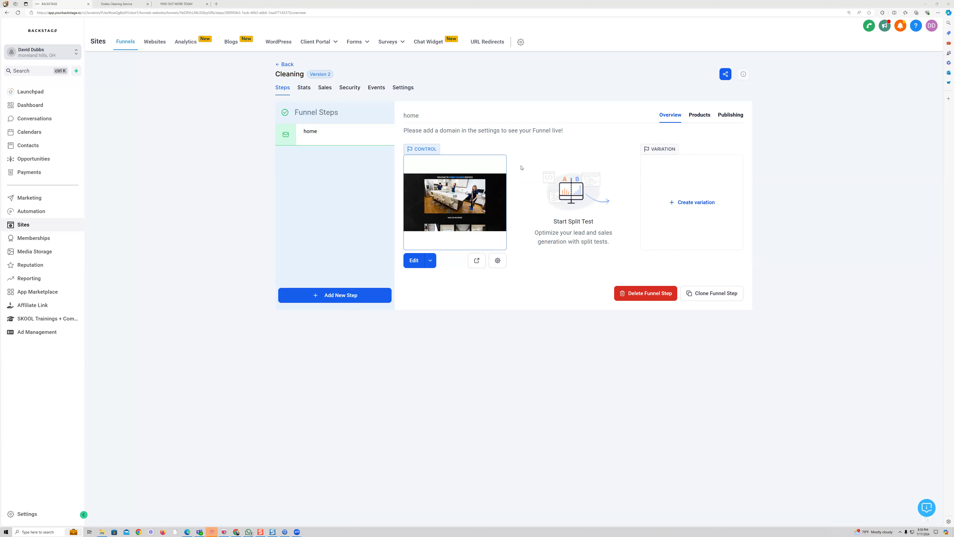
{"action": "left_click", "coordinate": [293, 65]}
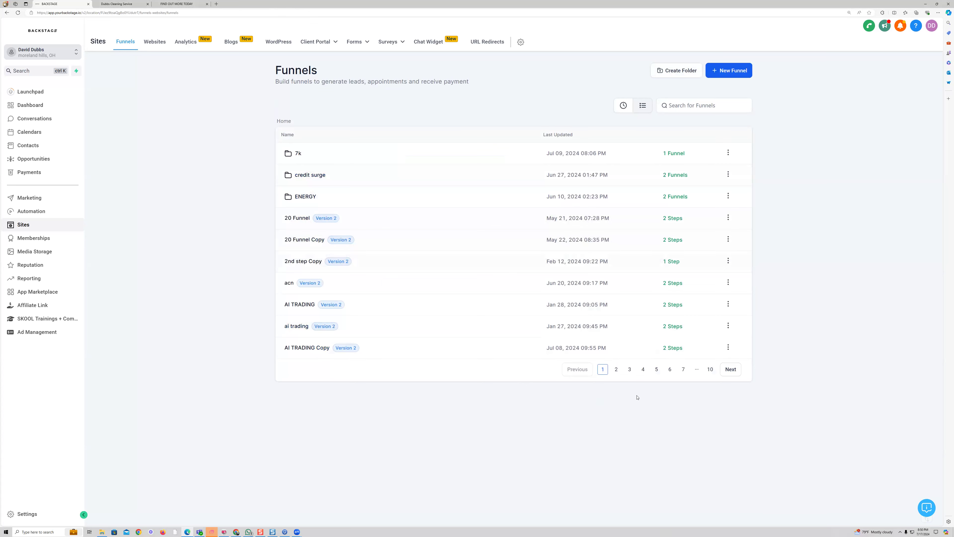
{"action": "left_click", "coordinate": [616, 369]}
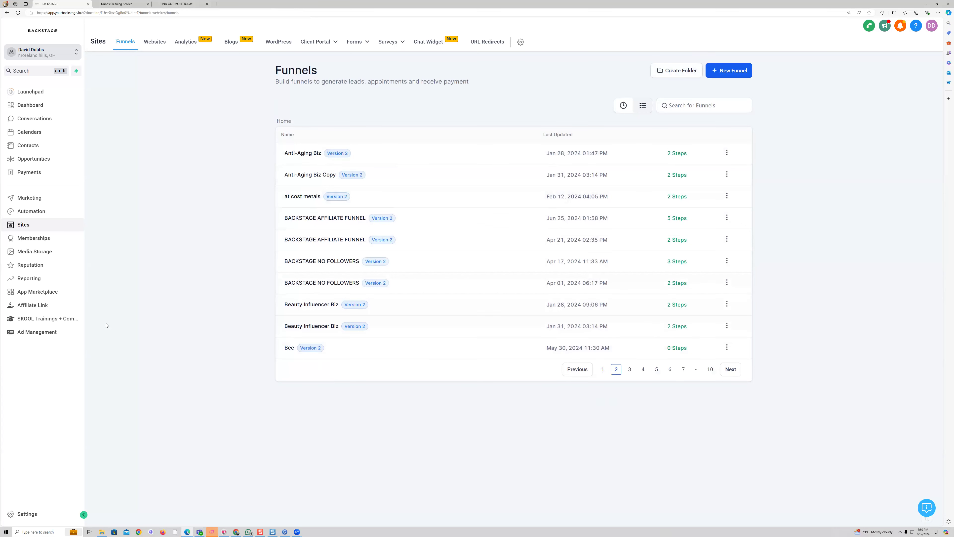
- Open the Skool community's Classroom and mark the text, voicemail and WhatsApp follow-up course with a hand-drawn circle and arrow
{"action": "left_click", "coordinate": [47, 318]}
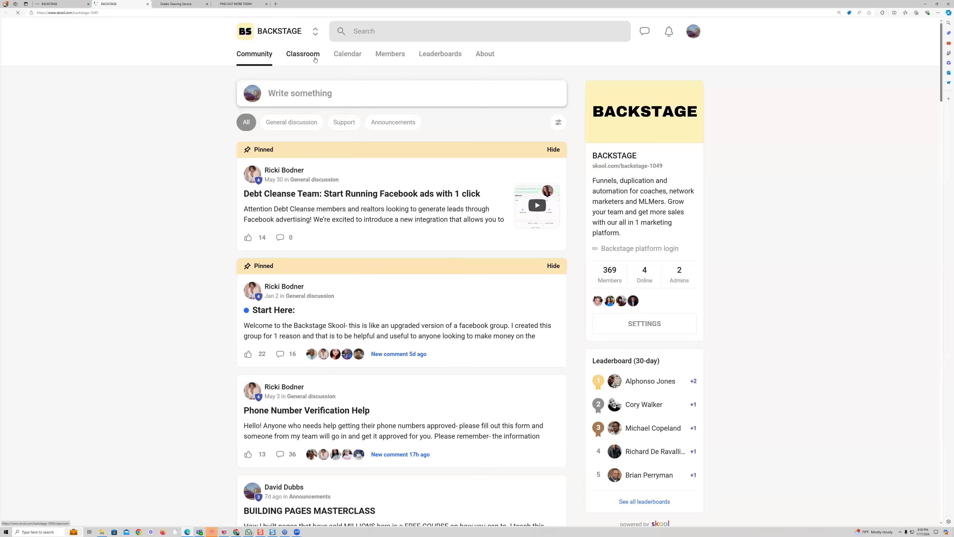
{"action": "left_click", "coordinate": [315, 60]}
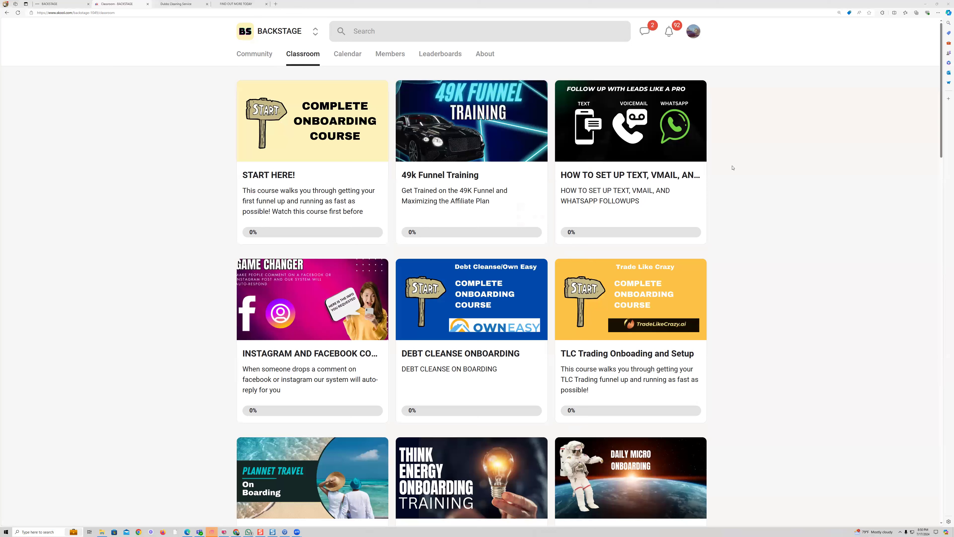
{"action": "mouse_move", "coordinate": [756, 123]}
{"action": "left_mouse_down"}
{"action": "mouse_move", "coordinate": [536, 109]}
{"action": "mouse_move", "coordinate": [736, 265]}
{"action": "mouse_move", "coordinate": [737, 111]}
{"action": "left_mouse_up"}
{"action": "mouse_move", "coordinate": [775, 154]}
{"action": "left_mouse_down"}
{"action": "mouse_move", "coordinate": [860, 104]}
{"action": "mouse_move", "coordinate": [704, 182]}
{"action": "mouse_move", "coordinate": [722, 166]}
{"action": "mouse_move", "coordinate": [729, 189]}
{"action": "mouse_move", "coordinate": [724, 162]}
{"action": "left_mouse_up"}
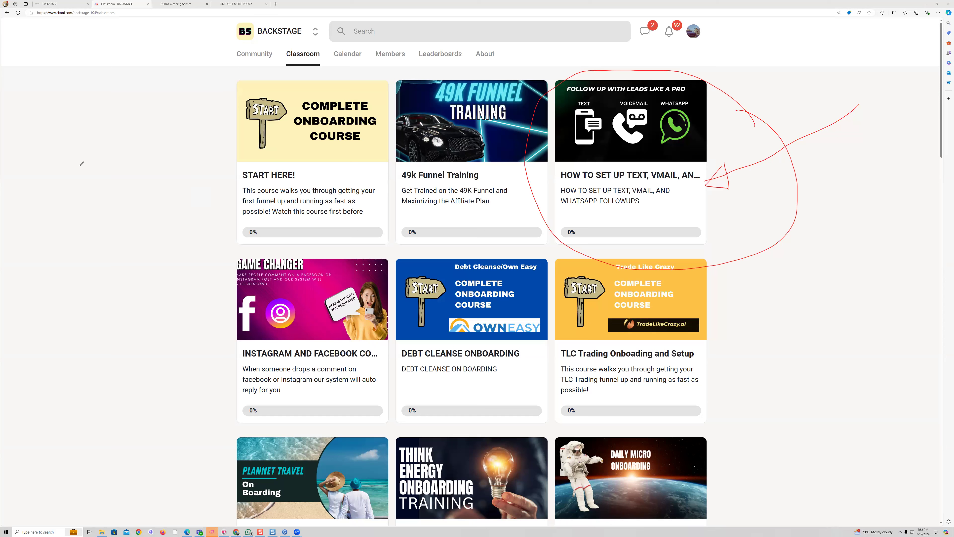
{"action": "mouse_move", "coordinate": [523, 198]}
{"action": "left_mouse_down"}
{"action": "mouse_move", "coordinate": [692, 200]}
{"action": "mouse_move", "coordinate": [736, 175]}
{"action": "left_mouse_up"}
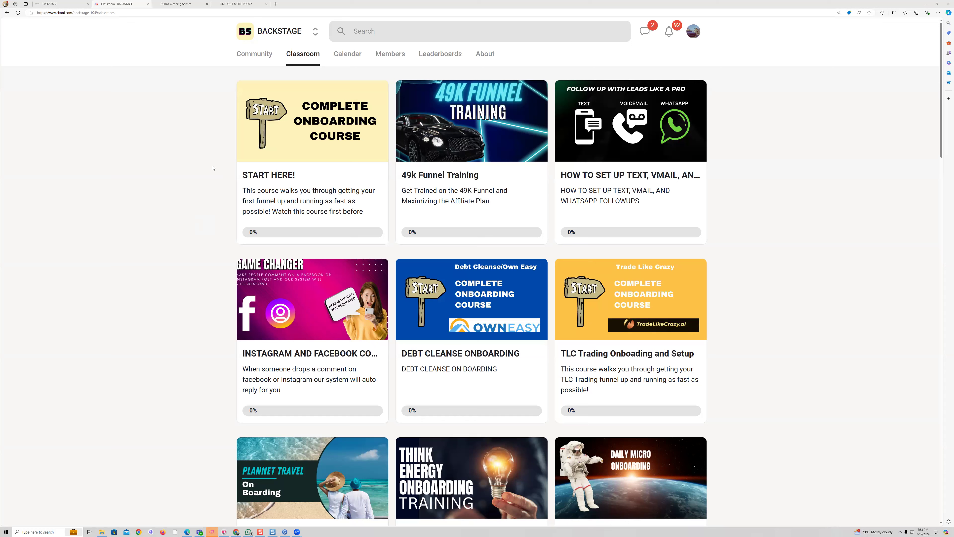
- Look through the Classroom's first page of courses down to the AI blog course, and return to its beginning
{"action": "scroll", "coordinate": [577, 351], "scroll_direction": "down", "scroll_amount": 5}
{"action": "scroll", "coordinate": [576, 351], "scroll_direction": "down", "scroll_amount": 11}
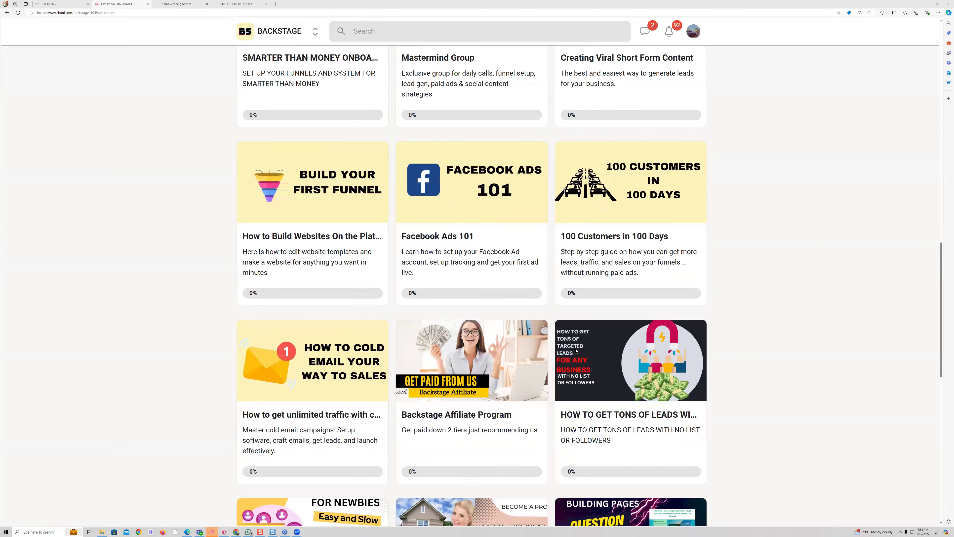
{"action": "scroll", "coordinate": [576, 351], "scroll_direction": "down", "scroll_amount": 7}
{"action": "scroll", "coordinate": [570, 348], "scroll_direction": "down", "scroll_amount": 4}
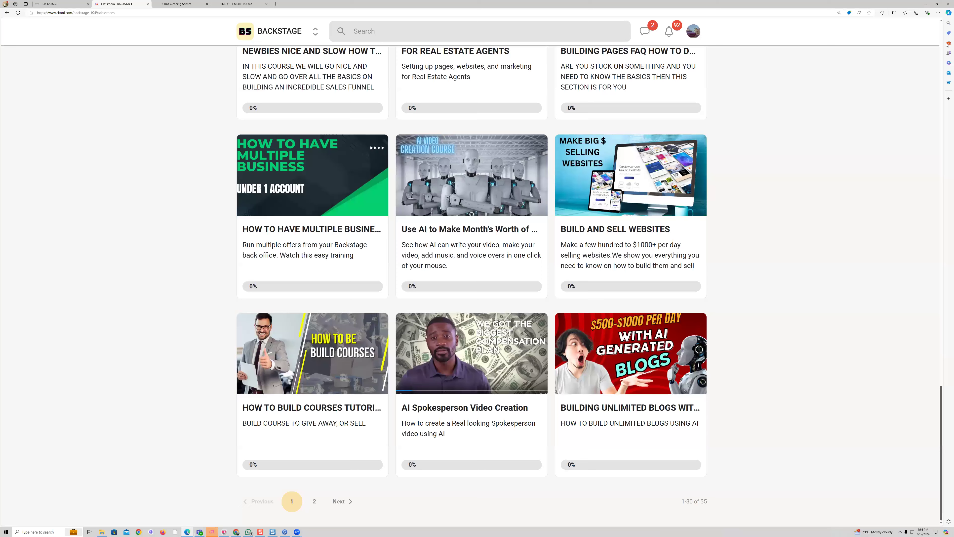
{"action": "scroll", "coordinate": [315, 247], "scroll_direction": "up", "scroll_amount": 20}
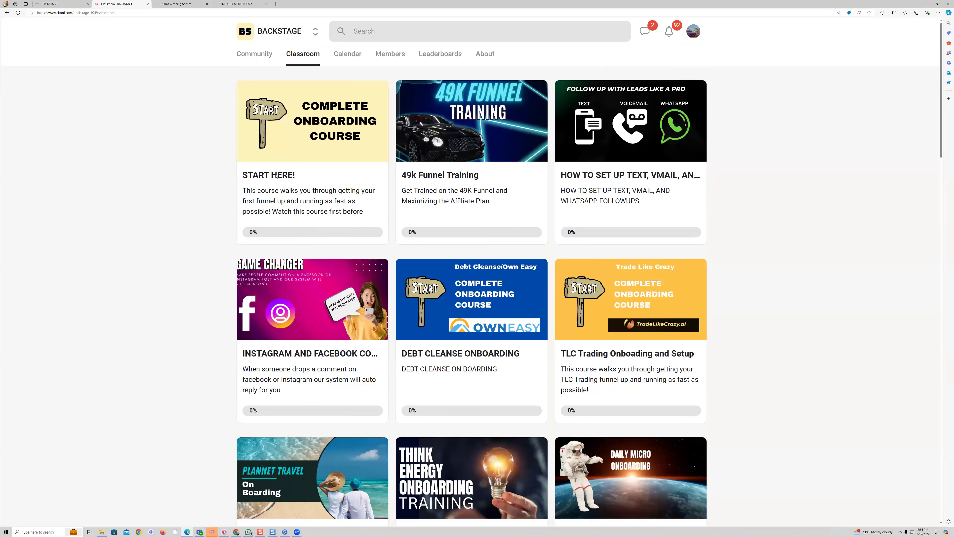
- Open the electi ver3 Copy funnel from page 5 of the Backstage Funnels list and preview its opt in page
{"action": "key", "text": "ctrl+shift+Tab"}
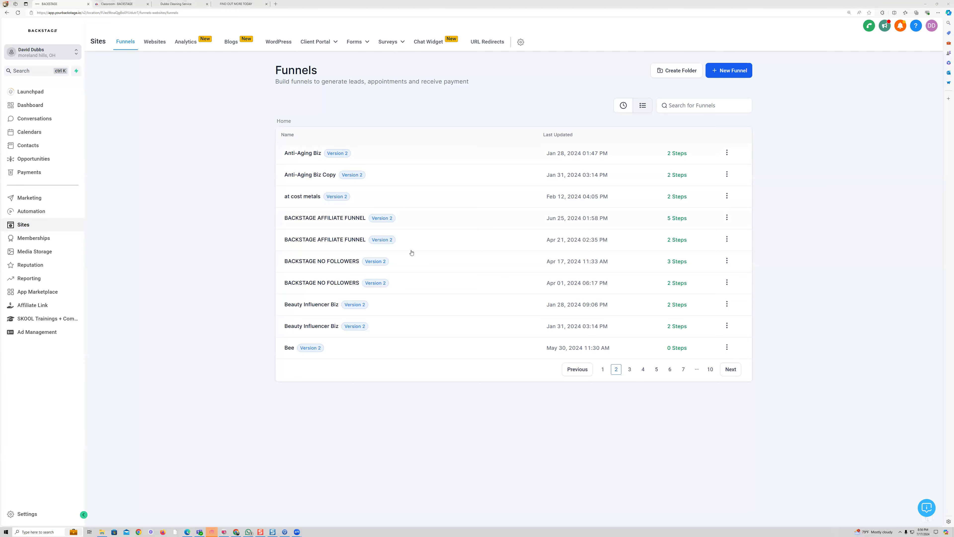
{"action": "left_click", "coordinate": [656, 370]}
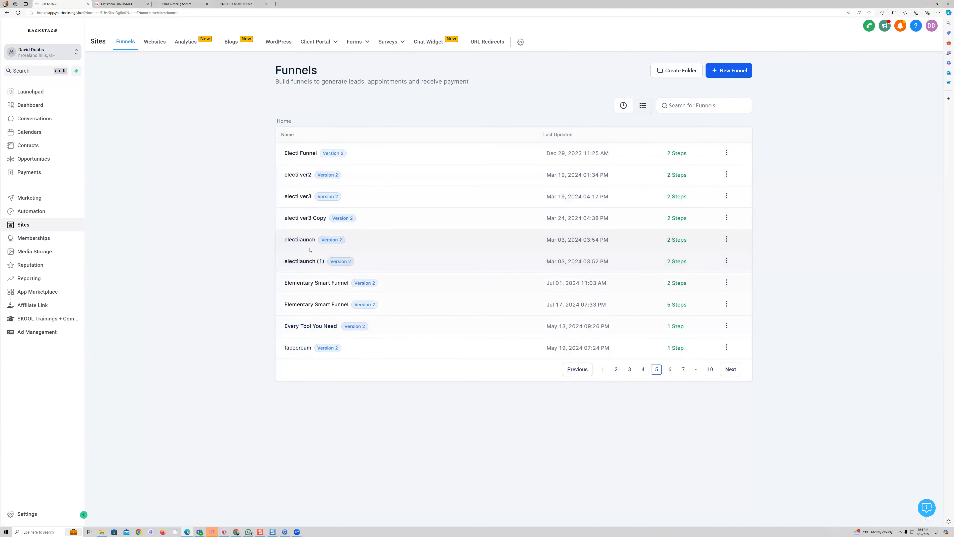
{"action": "left_click", "coordinate": [304, 218]}
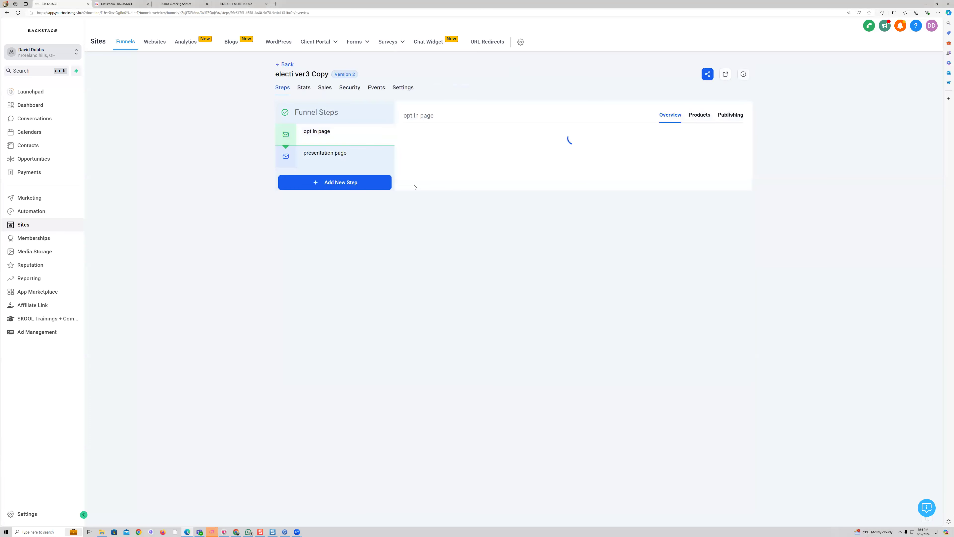
{"action": "left_click", "coordinate": [480, 265]}
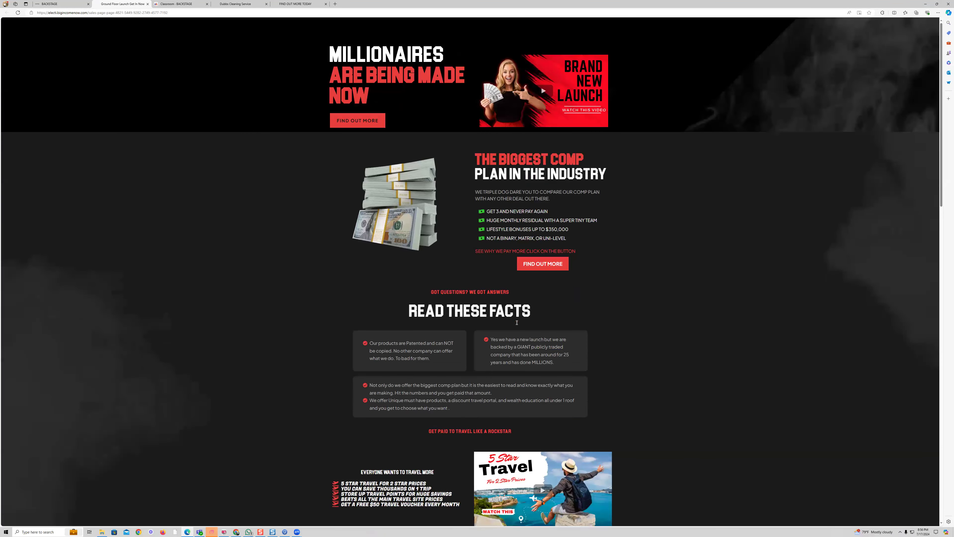
{"action": "scroll", "coordinate": [624, 277], "scroll_direction": "down", "scroll_amount": 5}
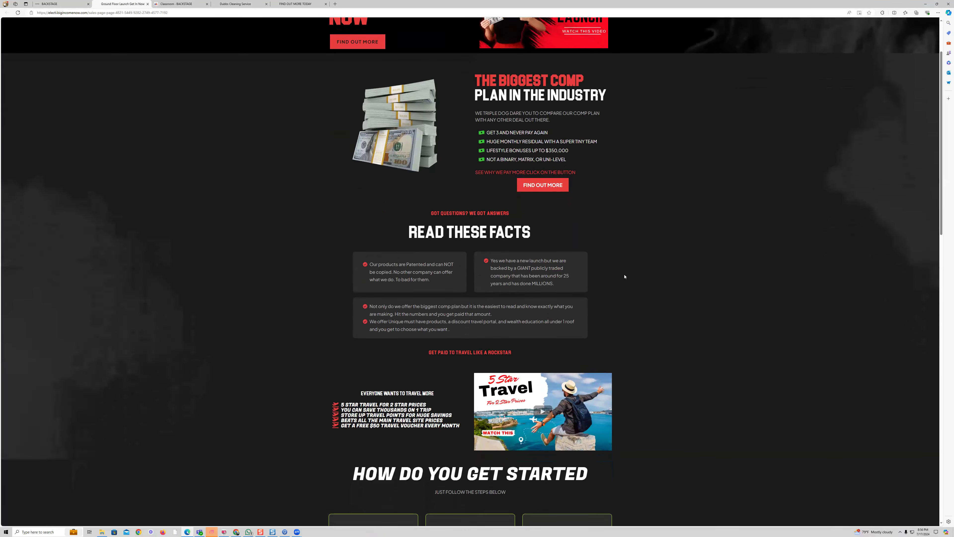
{"action": "scroll", "coordinate": [625, 279], "scroll_direction": "up", "scroll_amount": 5}
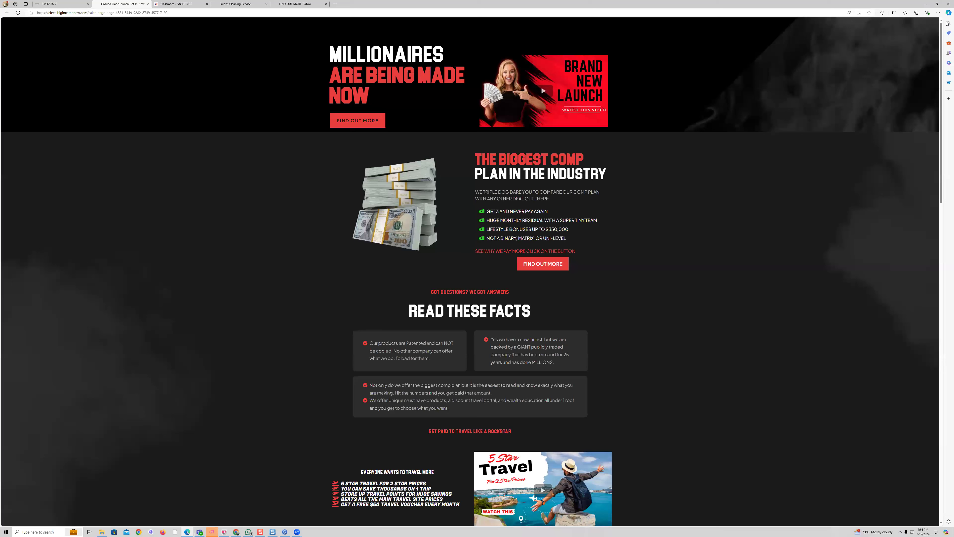
- Enlarge the opt in page preview by three browser zoom levels and dismiss the browser options
{"action": "left_click", "coordinate": [938, 13]}
{"action": "left_click", "coordinate": [927, 46]}
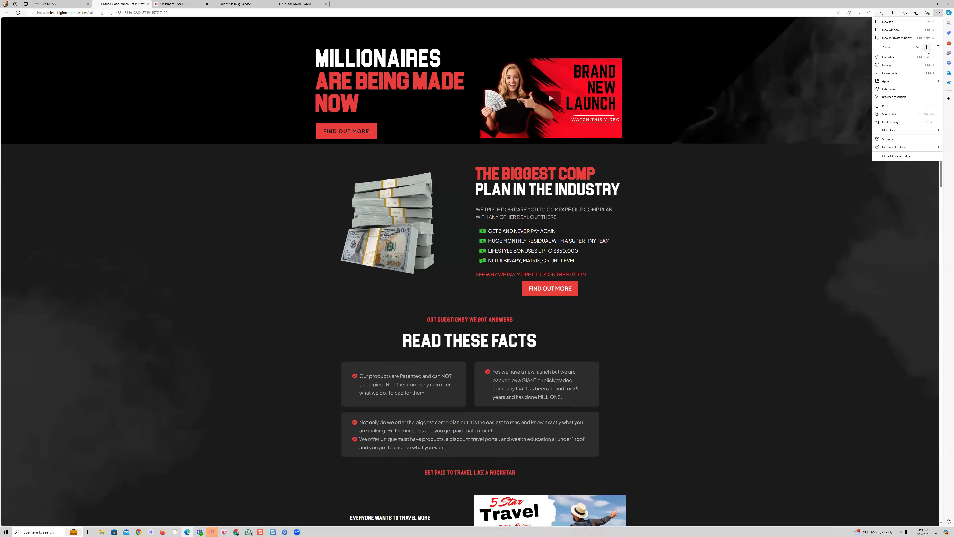
{"action": "left_click", "coordinate": [927, 47]}
{"action": "left_click", "coordinate": [927, 47]}
{"action": "left_click", "coordinate": [312, 146]}
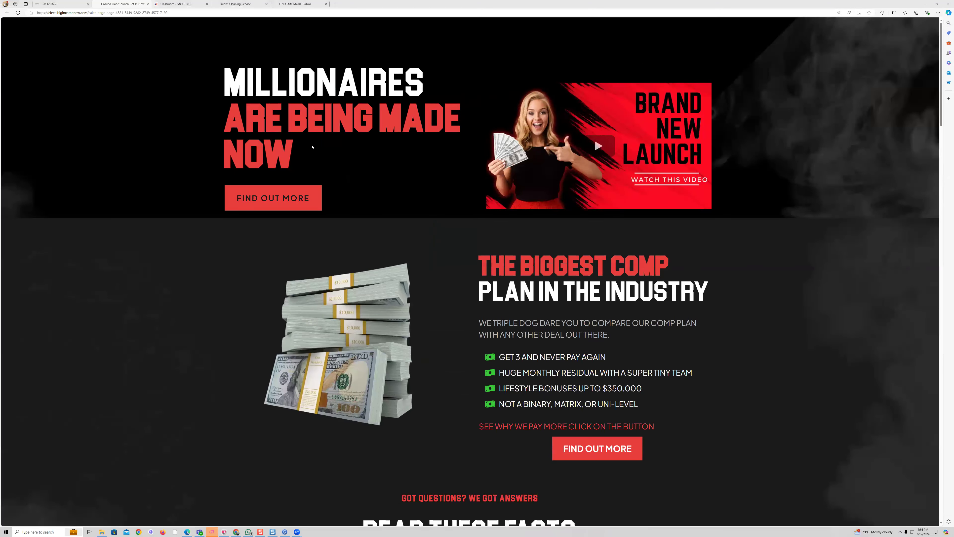